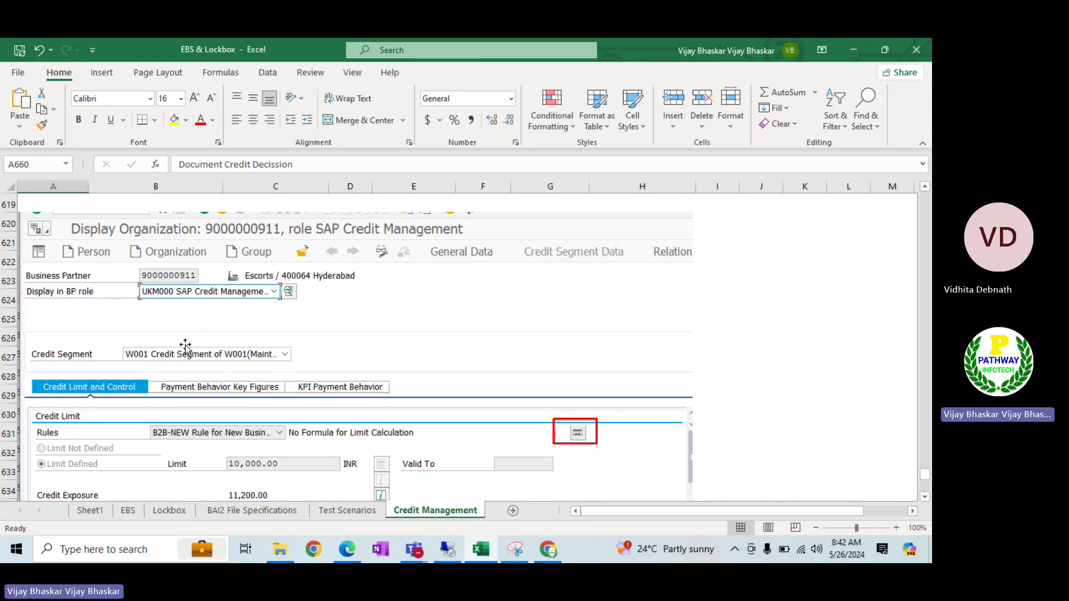
# Review the released document, the partner's credit limit data, the credit check simulation and the closing notes in the Credit Management sheet
pyautogui.scroll(5, 262, 352)
pyautogui.scroll(11, 266, 339)
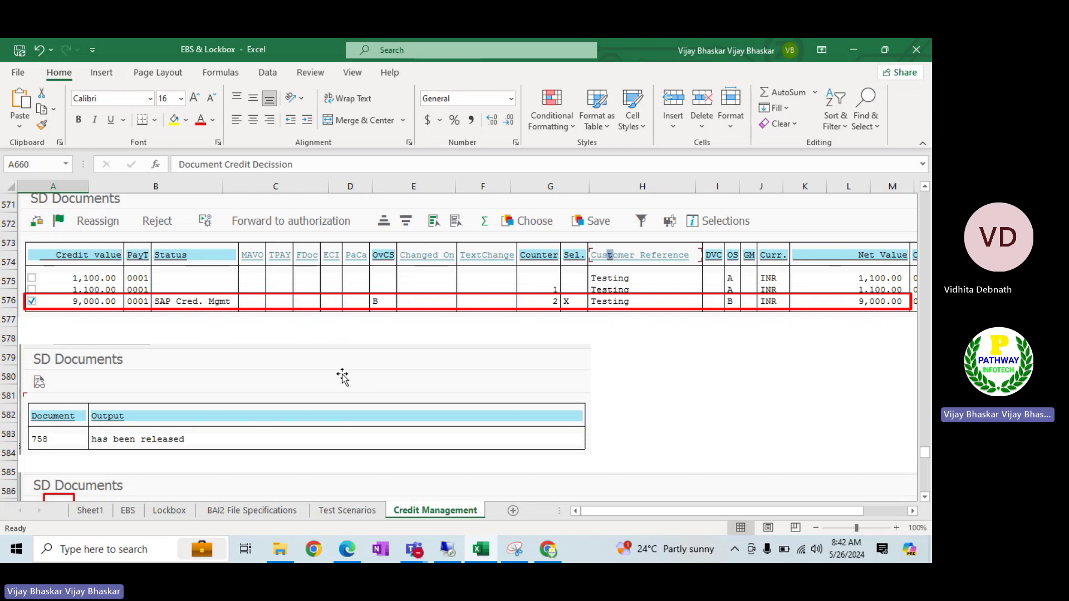
pyautogui.scroll(-1, 320, 333)
pyautogui.scroll(-1, 320, 333)
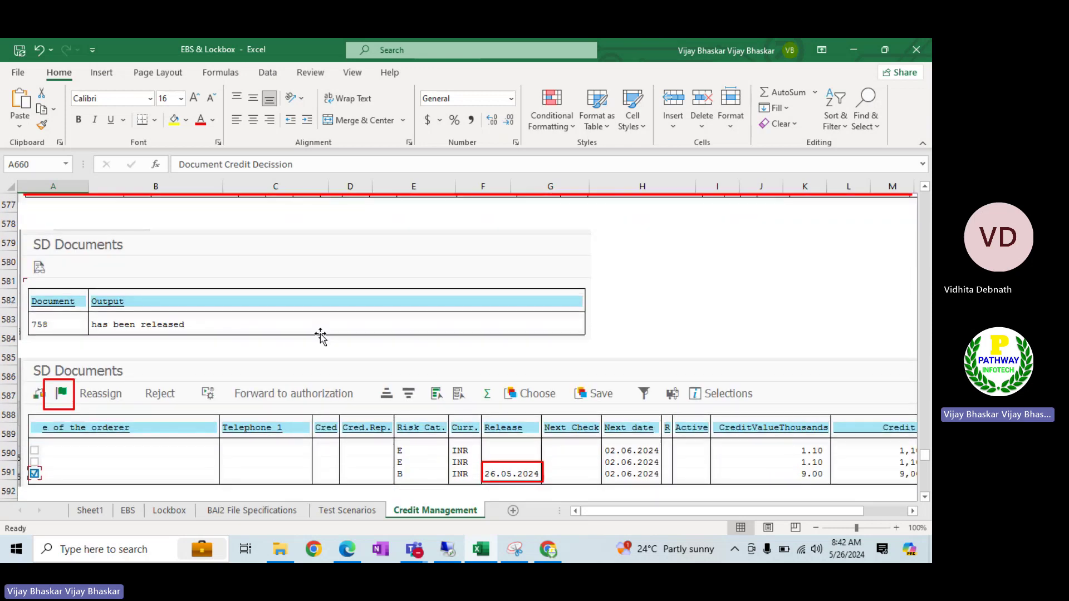
pyautogui.scroll(3, 321, 336)
pyautogui.scroll(-8, 318, 335)
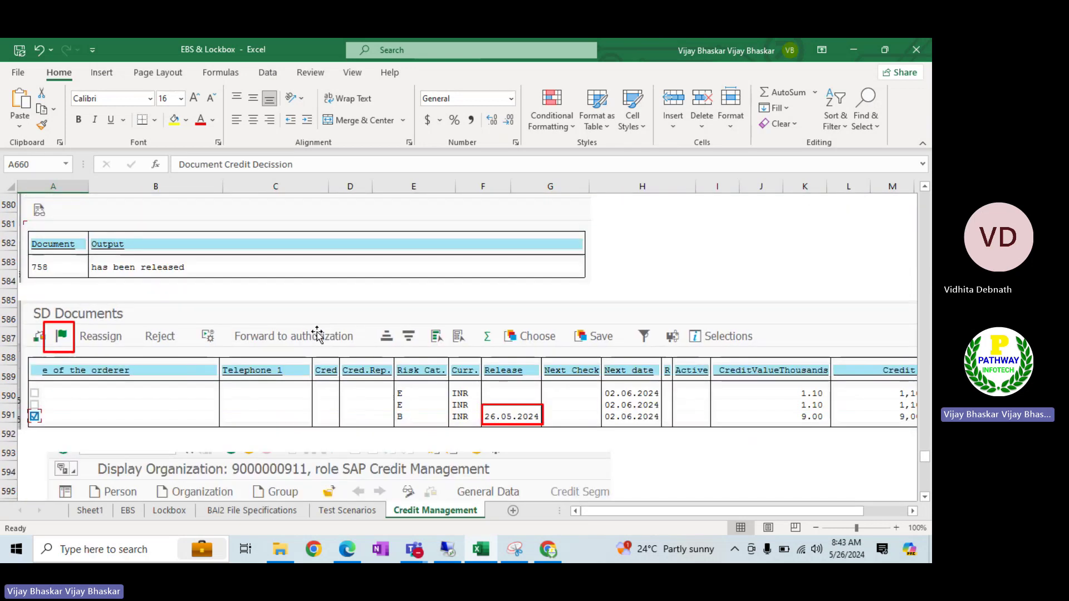
pyautogui.scroll(-19, 317, 334)
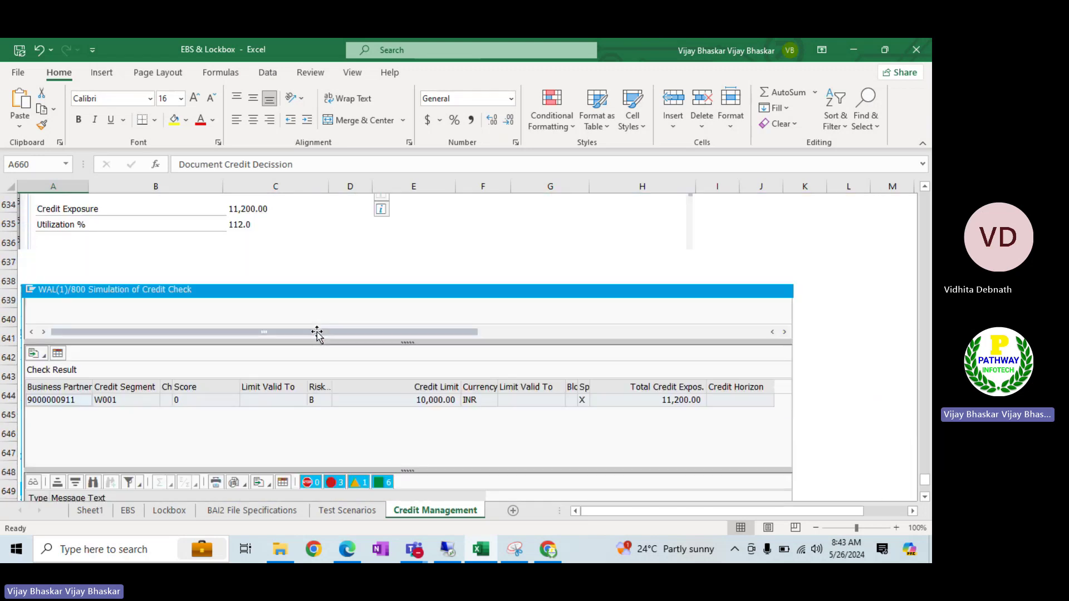
pyautogui.scroll(-1, 317, 334)
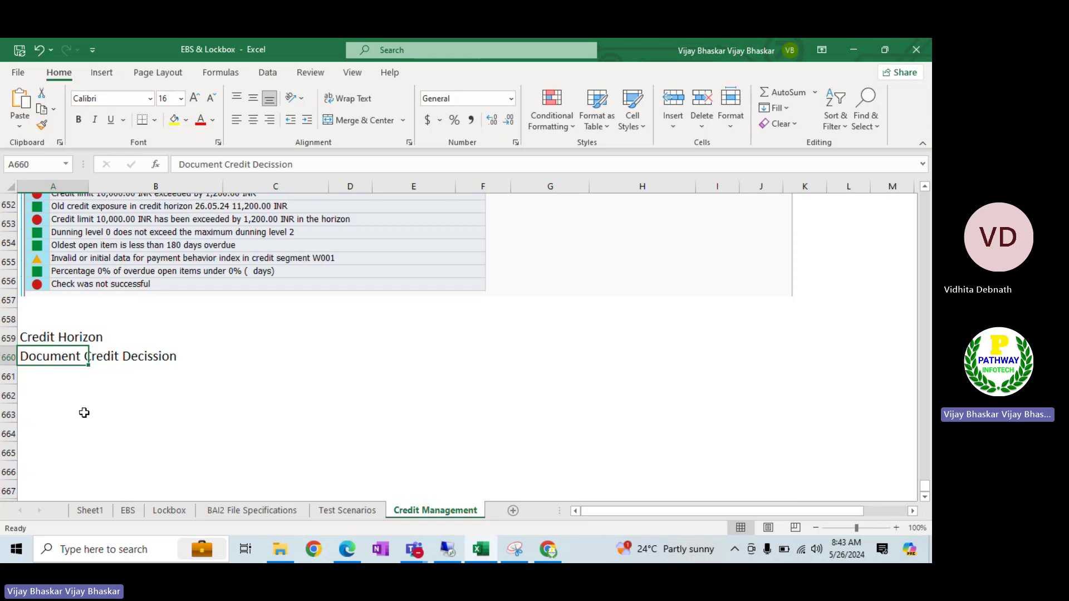
pyautogui.scroll(1, 84, 413)
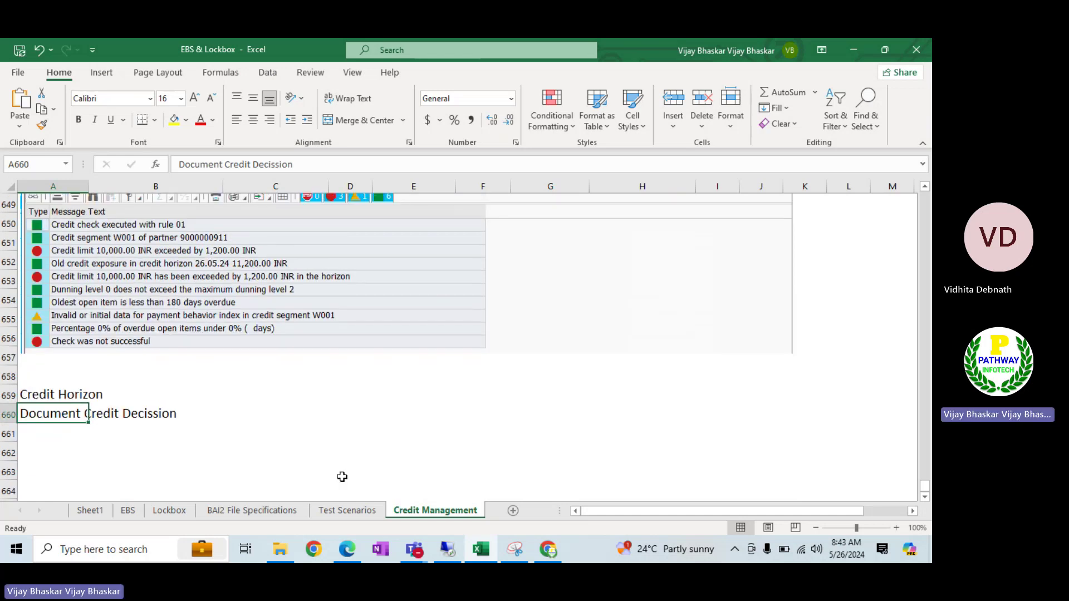
# Switch to the remote SAP desktop and bring the Create Standard Order session to the front
pyautogui.click(449, 549)
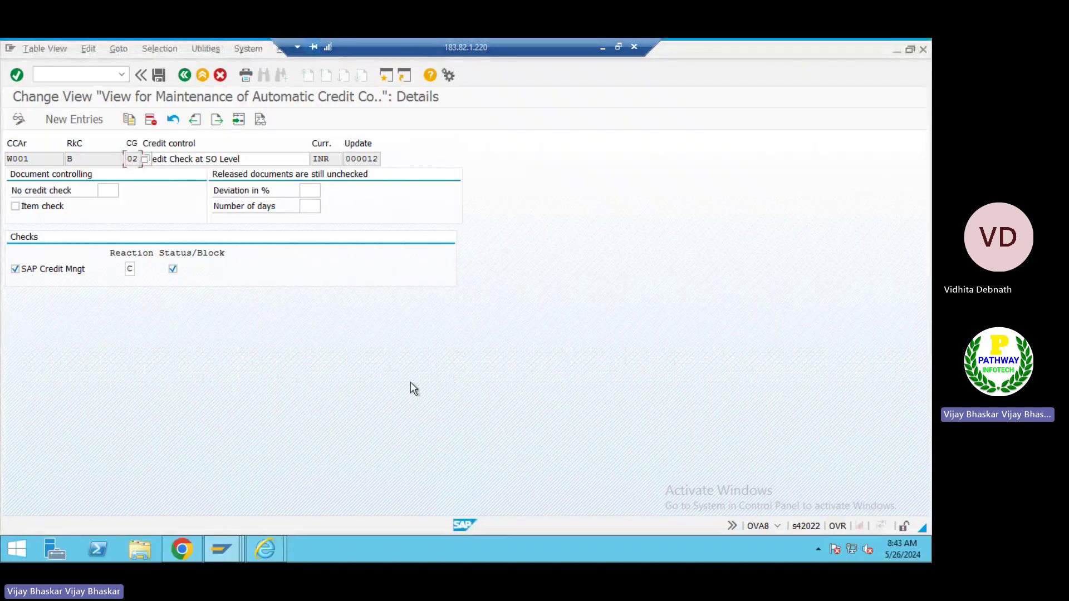
pyautogui.hotkey('alt', 'Tab')
pyautogui.press('Tab')
pyautogui.press('Tab')
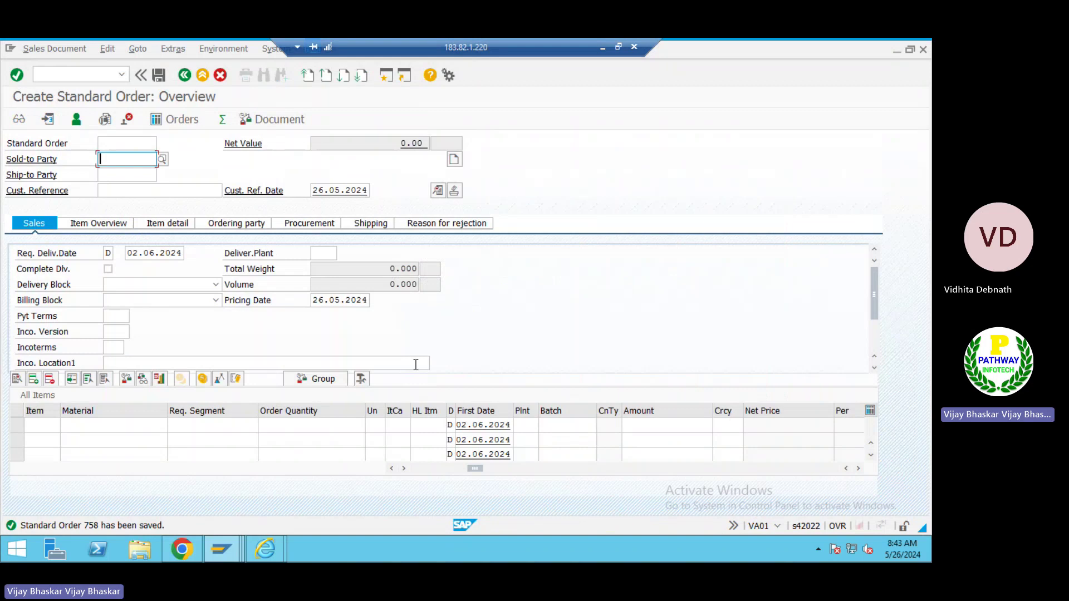
pyautogui.hotkey('alt', 'Tab')
pyautogui.press('Tab')
pyautogui.press('Tab')
pyautogui.press('Tab')
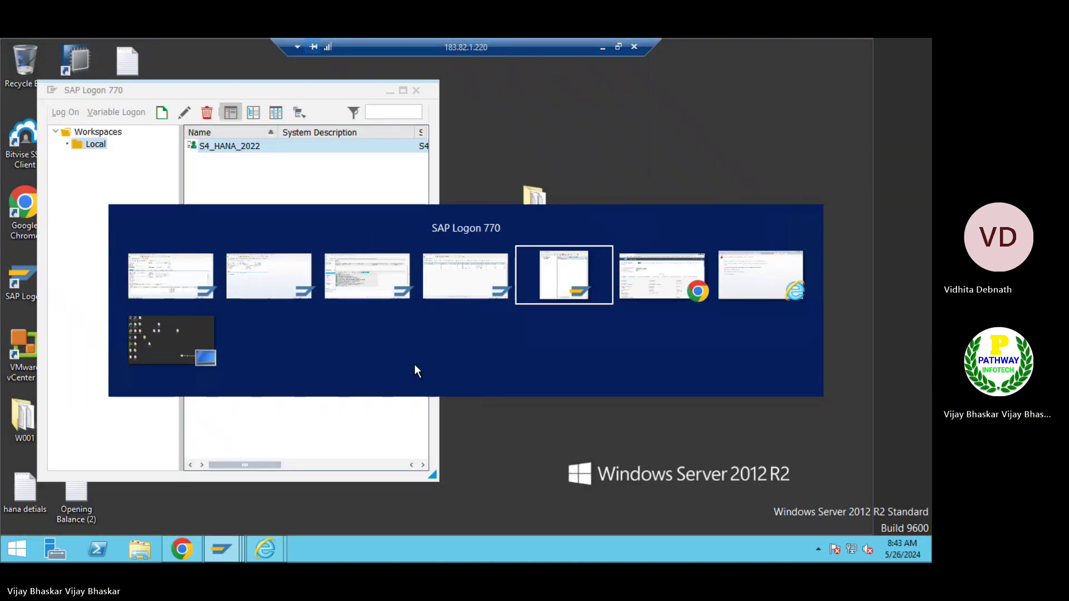
pyautogui.press('Tab')
pyautogui.hotkey('shift', 'Tab')
pyautogui.hotkey('shift', 'Tab')
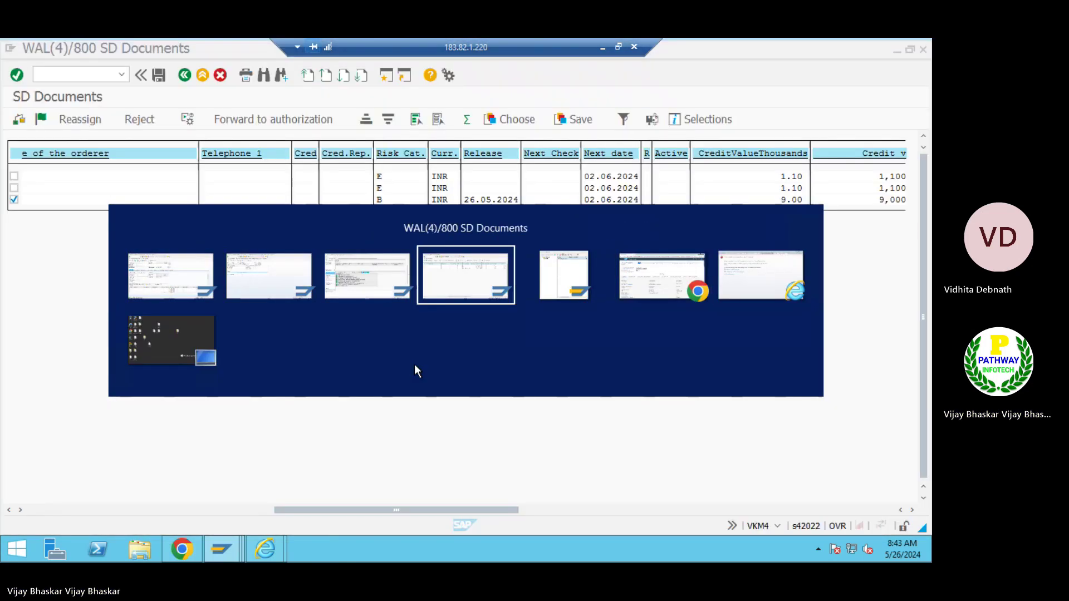
pyautogui.hotkey('shift', 'Tab')
pyautogui.hotkey('shift', 'Tab')
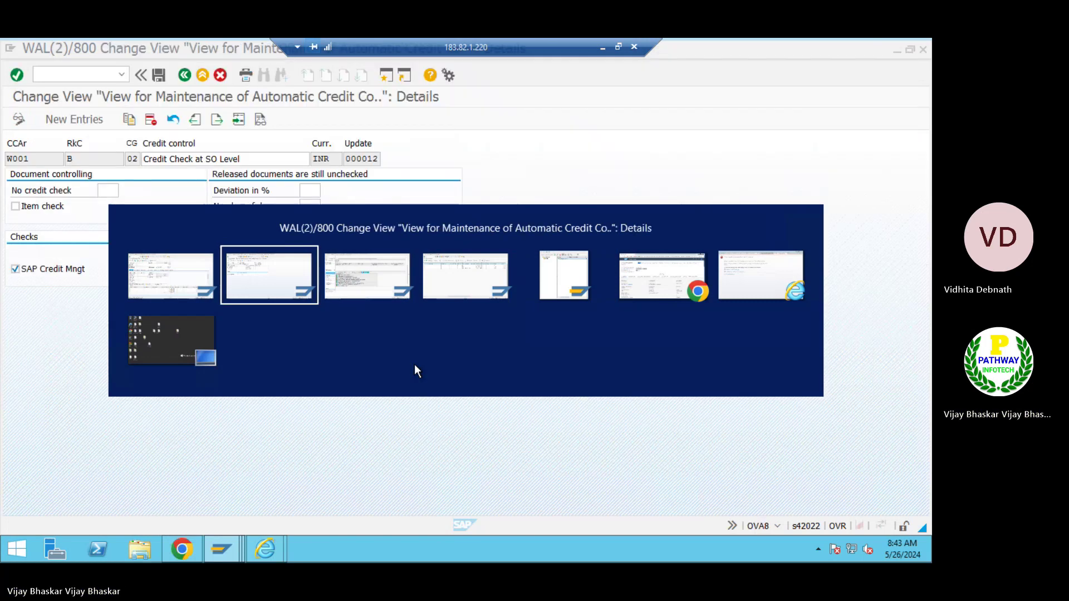
pyautogui.hotkey('shift', 'Tab')
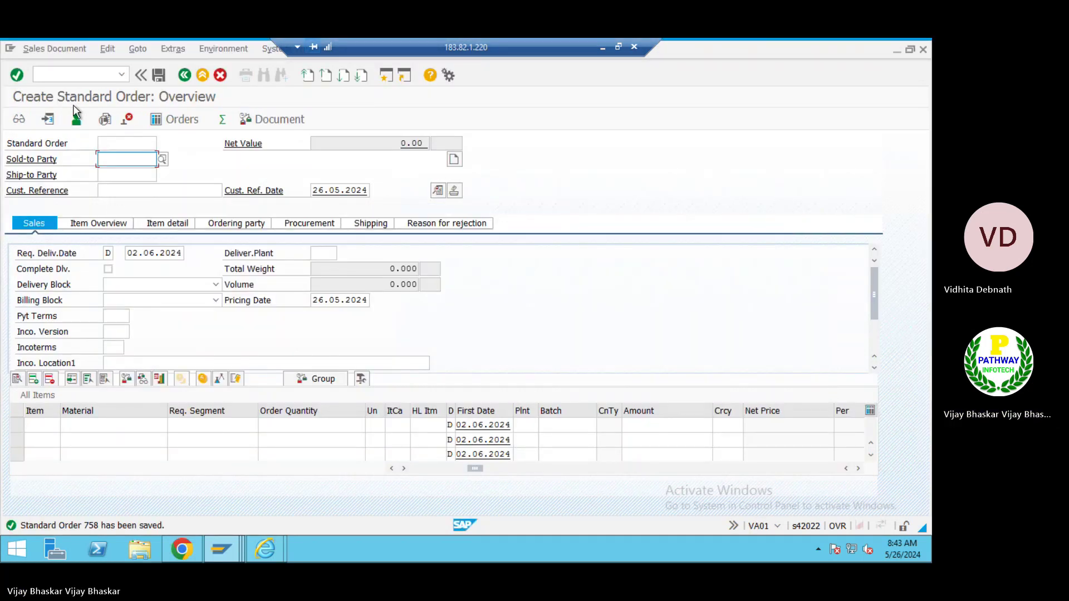
# Leave the standard order entry and start the business partner transaction with /nbp
pyautogui.click(76, 72)
pyautogui.write('/nb')
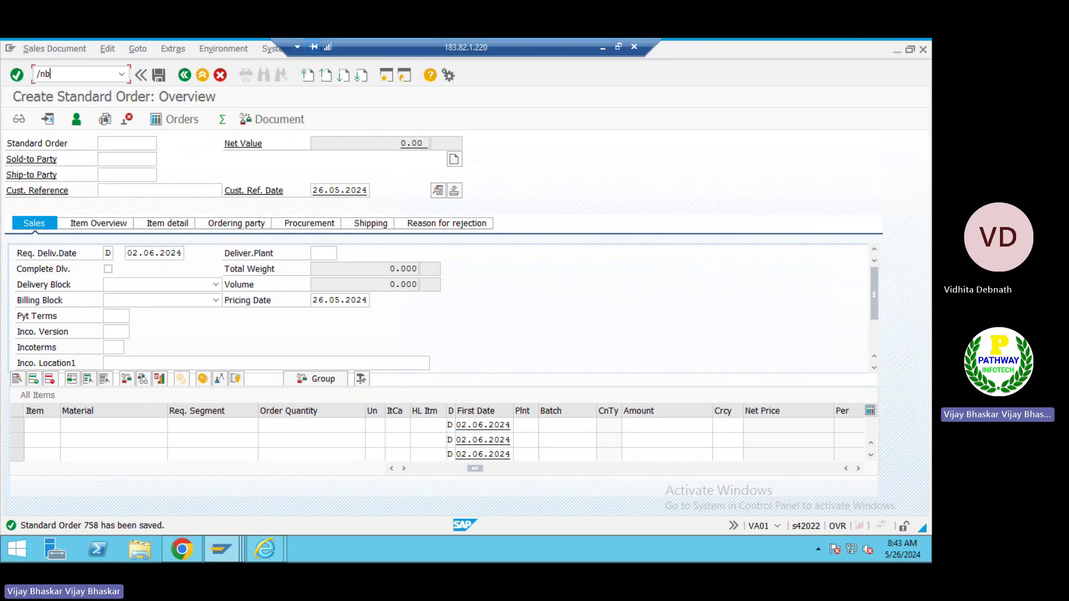
pyautogui.write('p')
pyautogui.press('Return')
# Find the Escorts business partner by its customer number and open its record from the results
pyautogui.click(118, 206)
pyautogui.write('8')
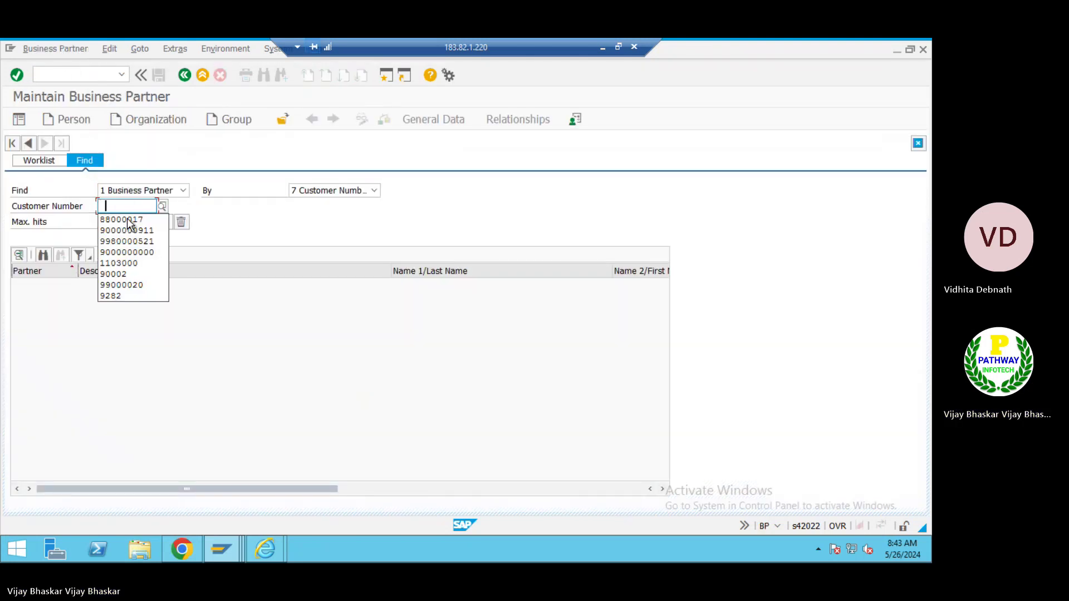
pyautogui.click(144, 227)
pyautogui.click(145, 223)
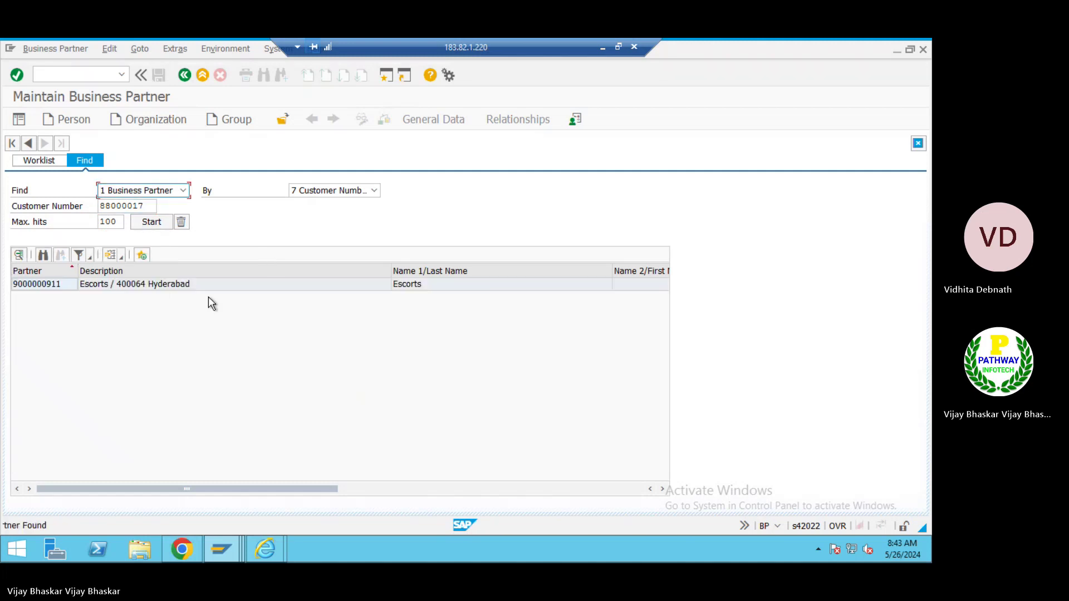
pyautogui.click(191, 284)
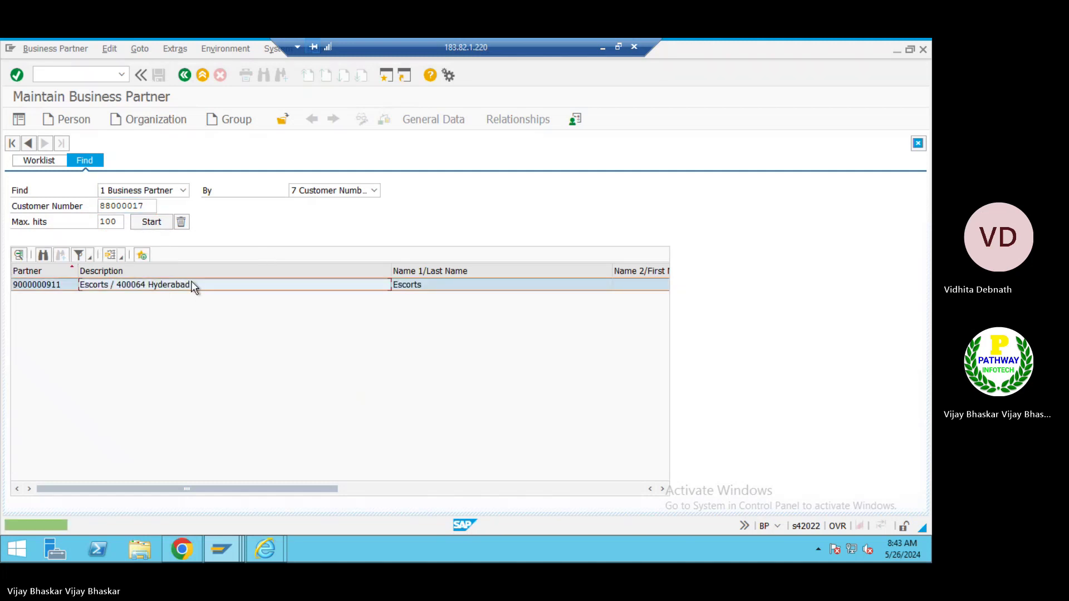
pyautogui.doubleClick(241, 284)
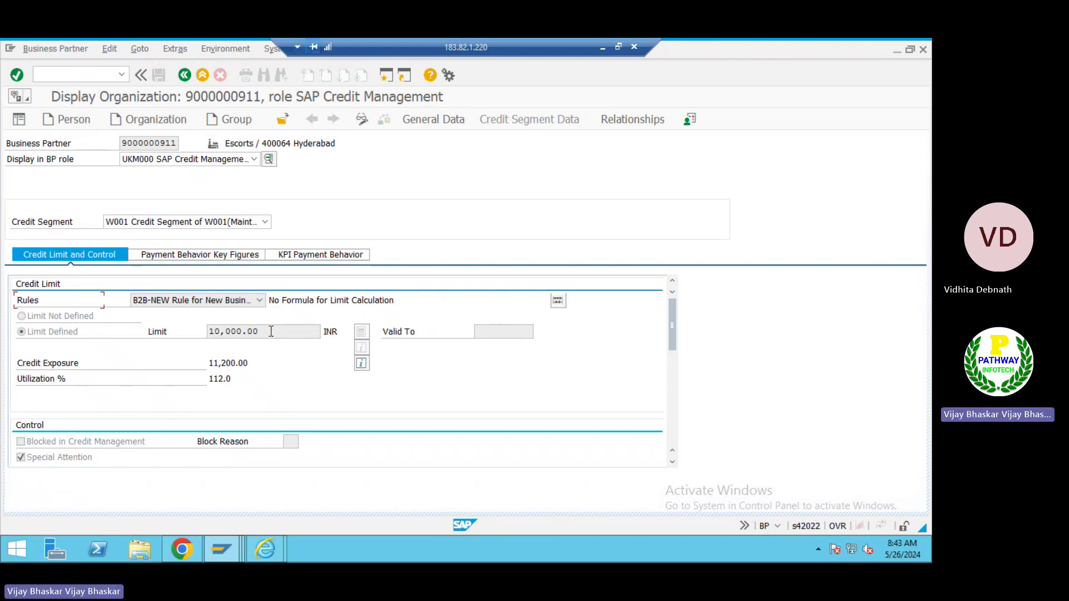
# Switch the Escorts credit segment data to change mode and request a credit limit of 11,300 INR
pyautogui.moveTo(271, 331); pyautogui.dragTo(200, 328)
pyautogui.click(202, 328)
pyautogui.click(362, 120)
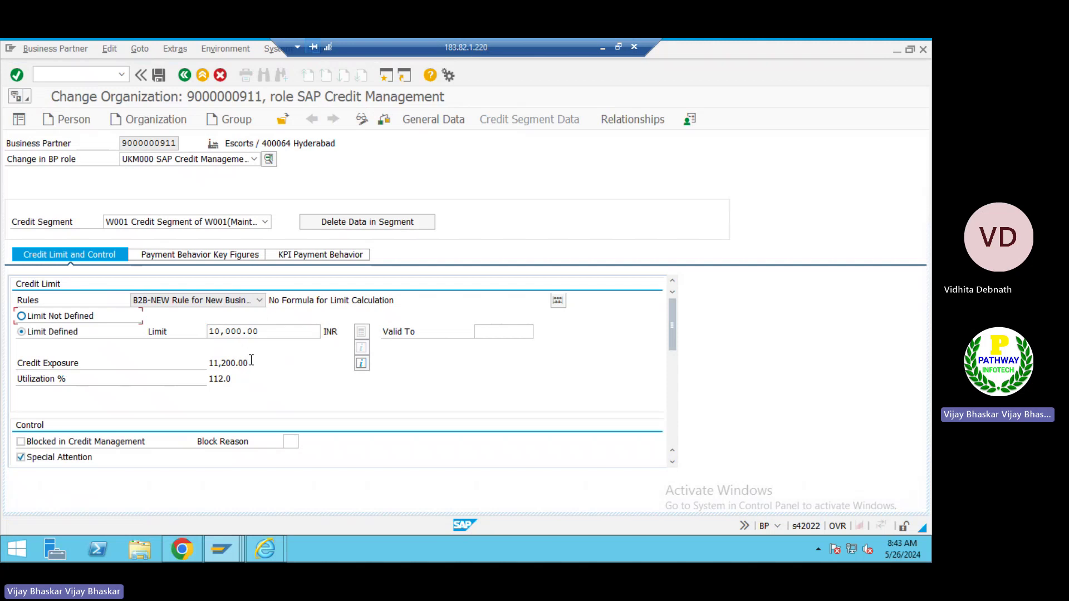
pyautogui.click(265, 331)
pyautogui.press('BackSpace')
pyautogui.press('BackSpace')
pyautogui.press('BackSpace')
pyautogui.press('BackSpace')
pyautogui.press('BackSpace')
pyautogui.press('BackSpace')
pyautogui.press('BackSpace')
pyautogui.press('BackSpace')
pyautogui.press('BackSpace')
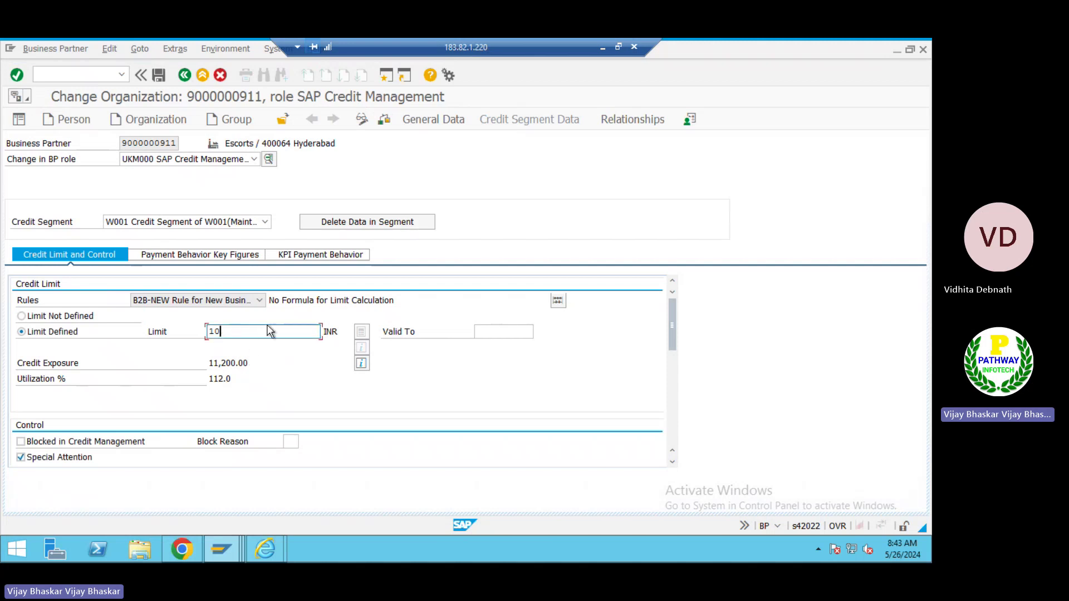
pyautogui.write('1120')
pyautogui.press('BackSpace')
pyautogui.press('BackSpace')
pyautogui.write('300')
pyautogui.press('Return')
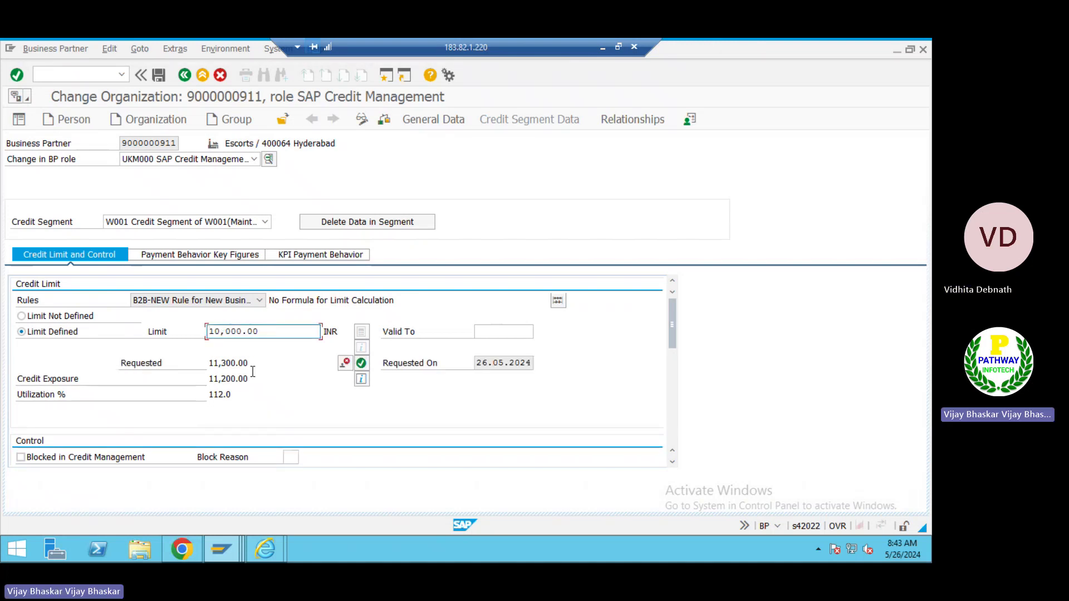
# Approve the requested credit limit and save the business partner
pyautogui.click(362, 363)
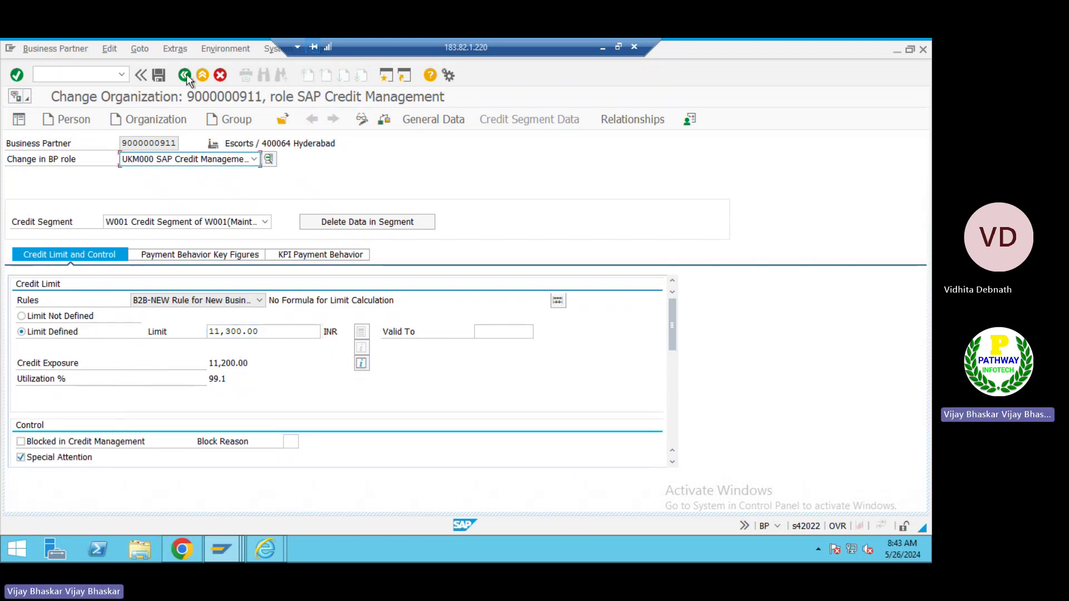
pyautogui.click(159, 75)
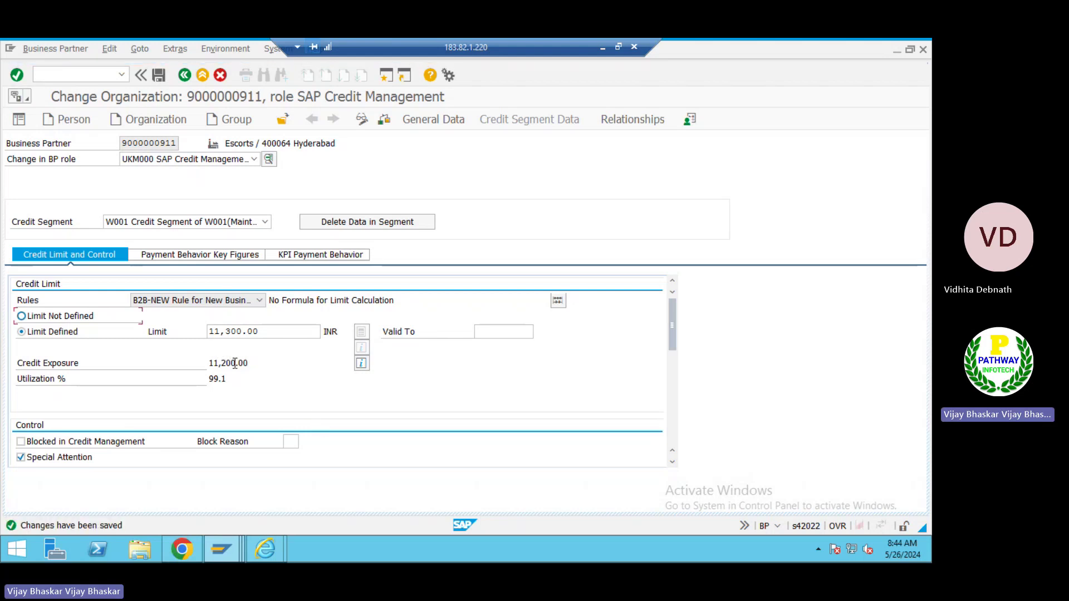
pyautogui.moveTo(229, 381); pyautogui.dragTo(207, 377)
pyautogui.click(208, 376)
pyautogui.moveTo(260, 332); pyautogui.dragTo(199, 333)
pyautogui.click(194, 331)
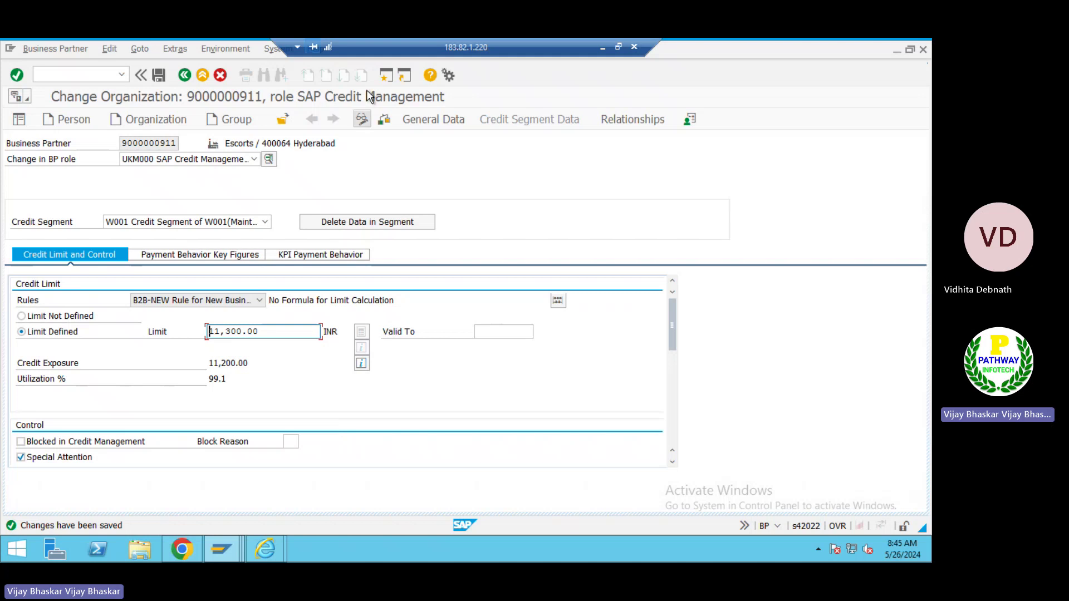
# Open a new SAP session and start Case Management with transaction scase
pyautogui.click(386, 75)
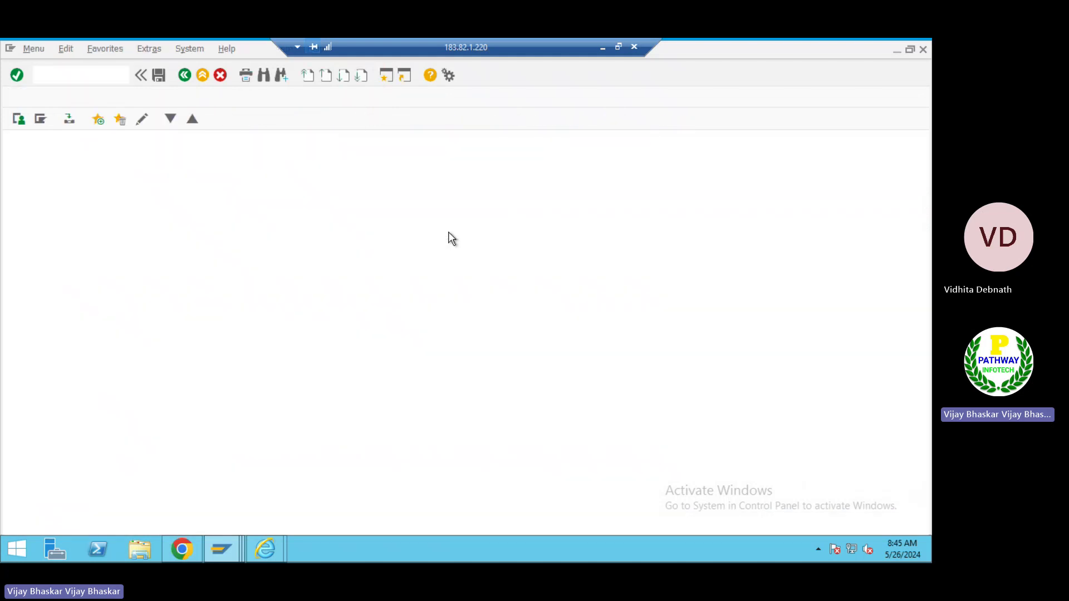
pyautogui.write('scase')
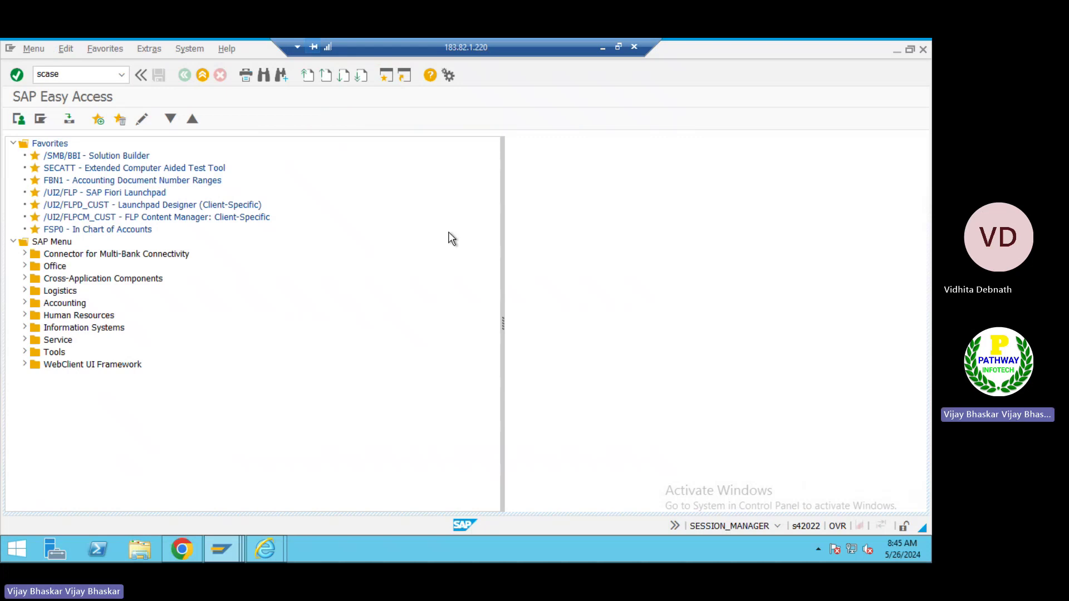
pyautogui.press('Return')
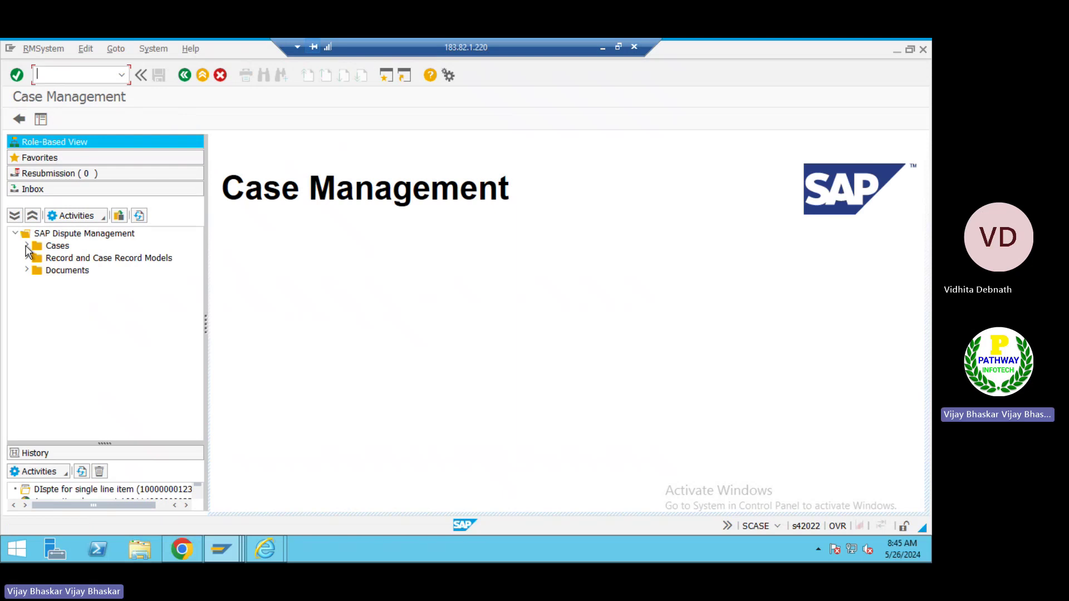
pyautogui.click(27, 245)
pyautogui.click(26, 245)
pyautogui.click(26, 258)
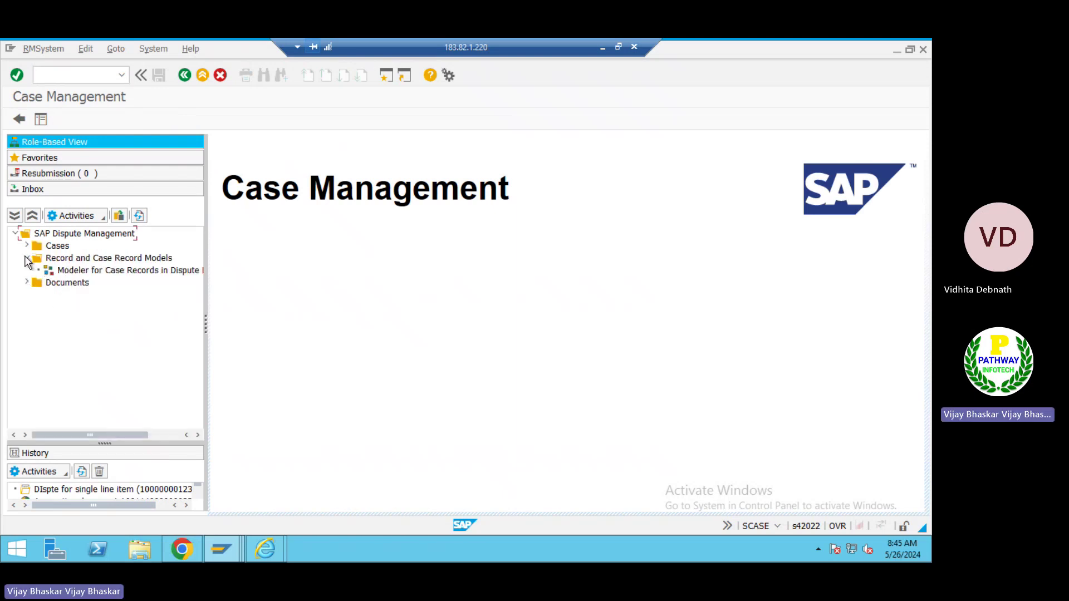
pyautogui.click(27, 258)
pyautogui.click(26, 270)
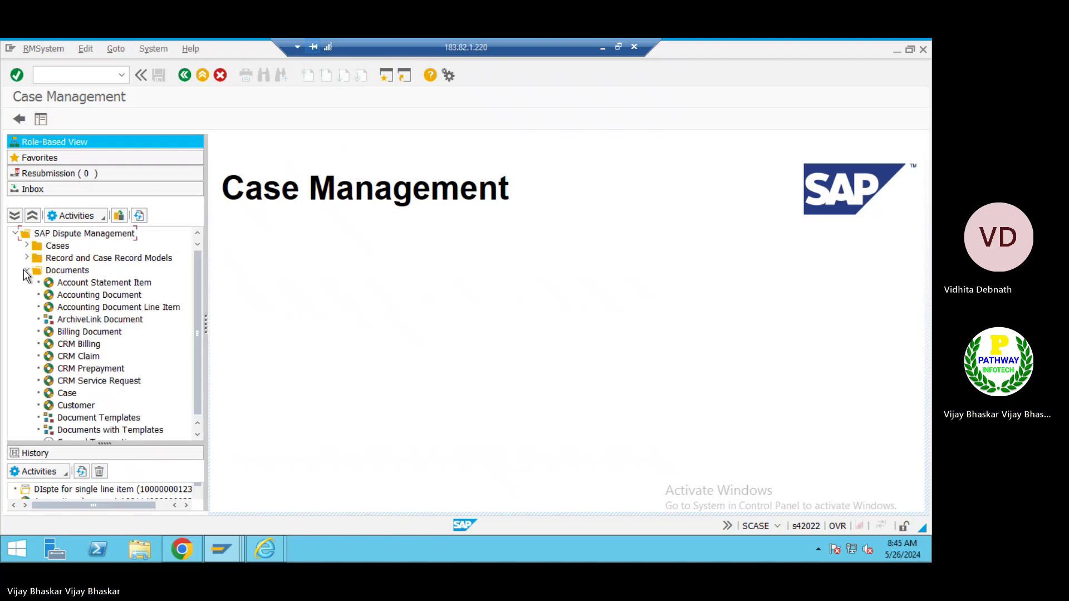
pyautogui.click(26, 270)
# Expand Cases under SAP Dispute Management and list the entries of My Dispute Cases
pyautogui.click(27, 246)
pyautogui.click(91, 274)
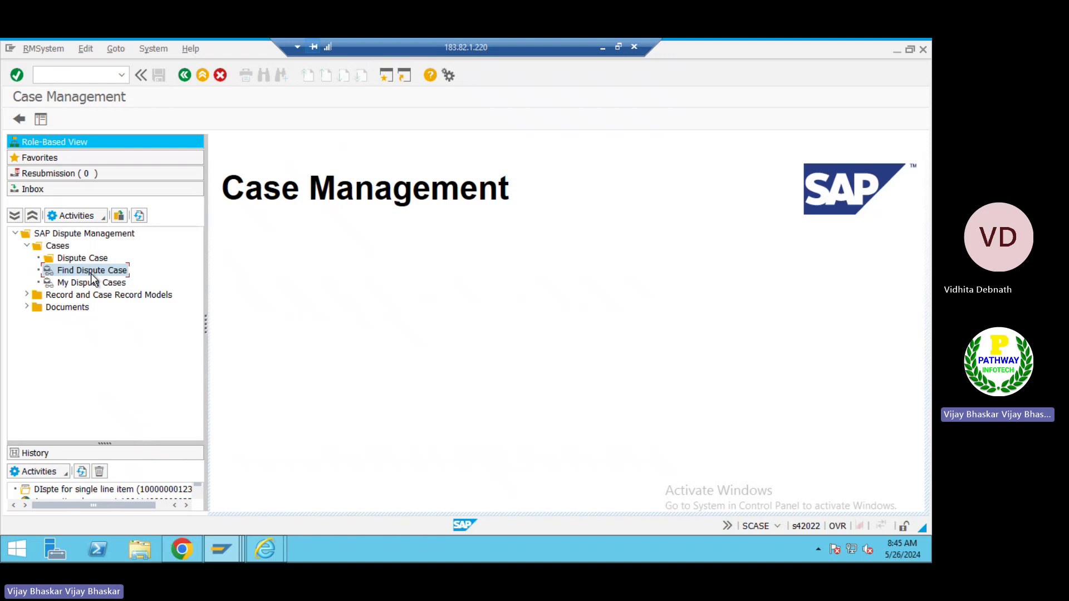
pyautogui.click(95, 283)
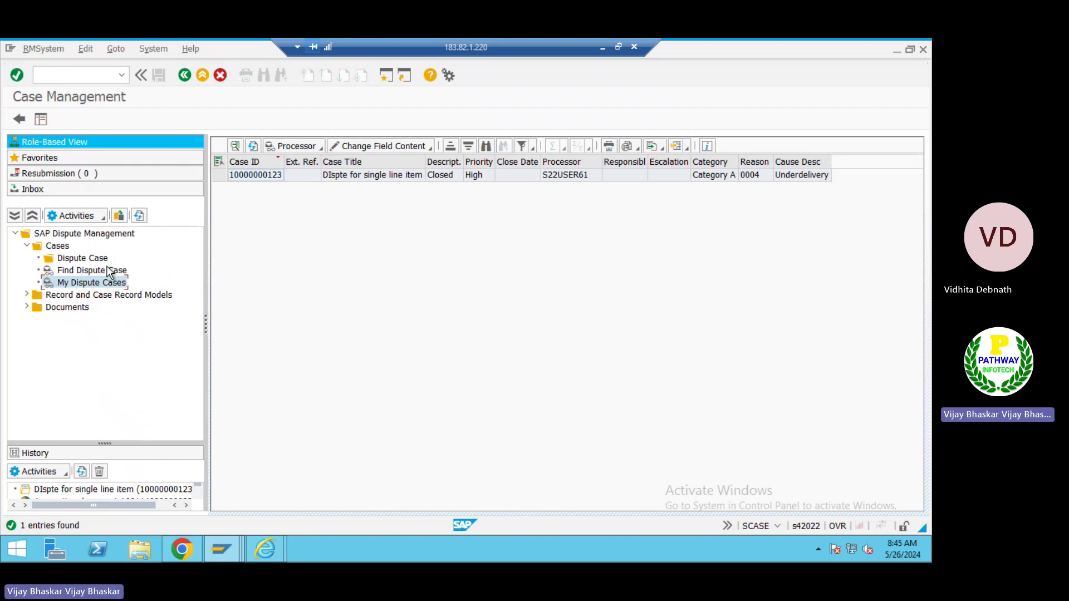
pyautogui.click(81, 235)
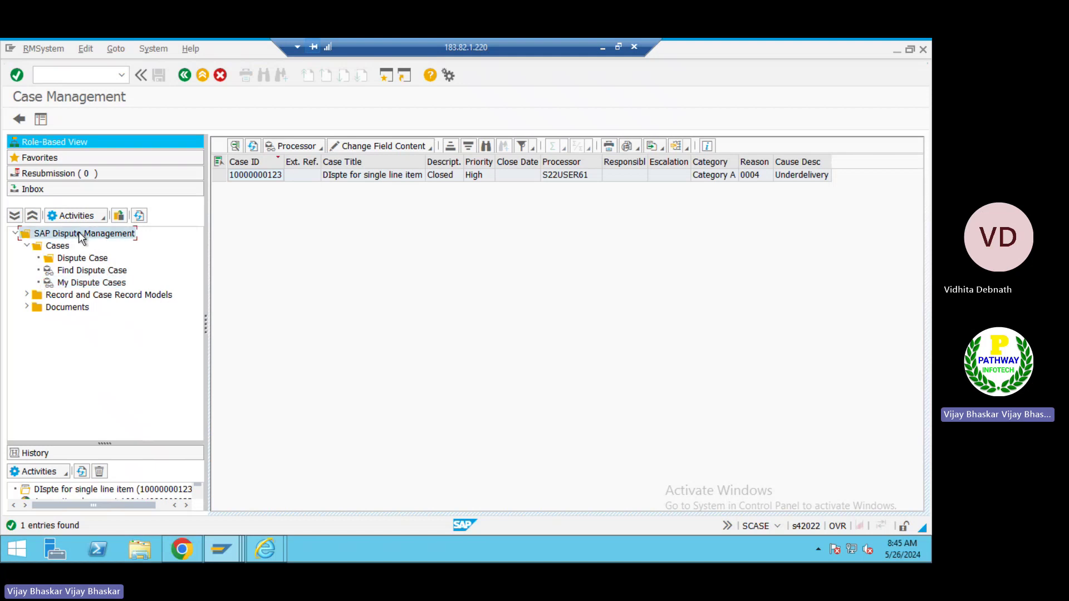
pyautogui.click(76, 282)
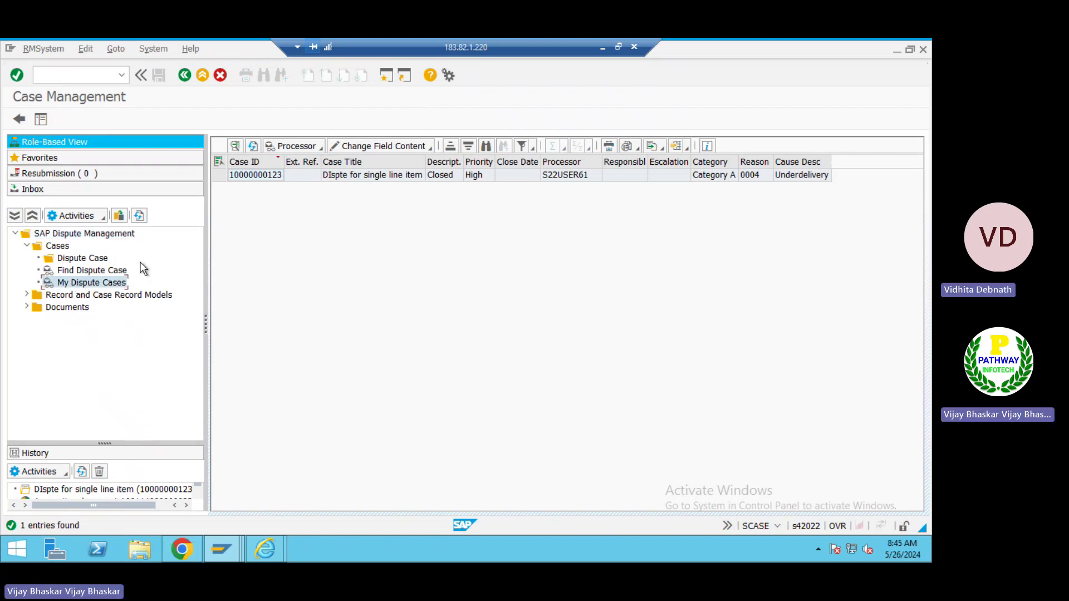
# Change Case Management to a different RMS, choosing UKM_CREDIT_CASE (SAP Credit Management - Credit Case) as the RMS ID
pyautogui.click(105, 219)
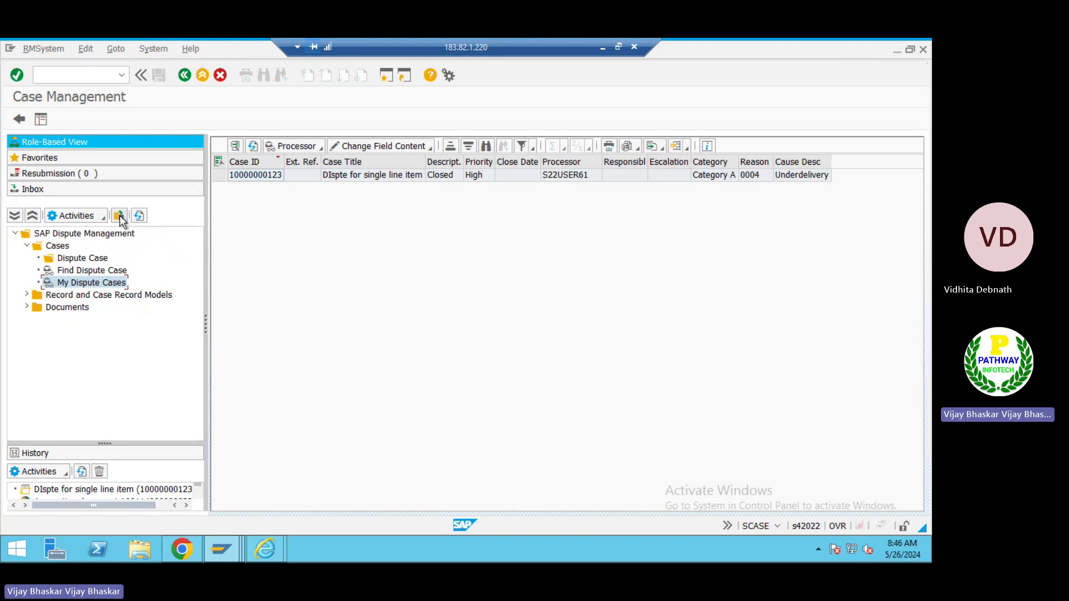
pyautogui.click(119, 216)
pyautogui.moveTo(157, 215); pyautogui.dragTo(425, 254)
pyautogui.click(563, 268)
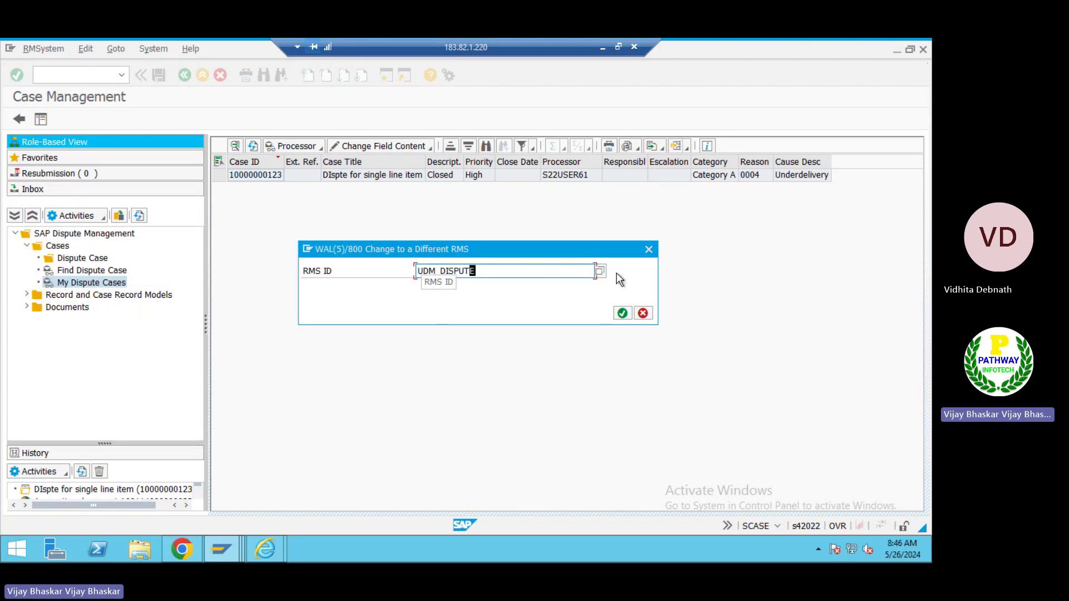
pyautogui.press('Return')
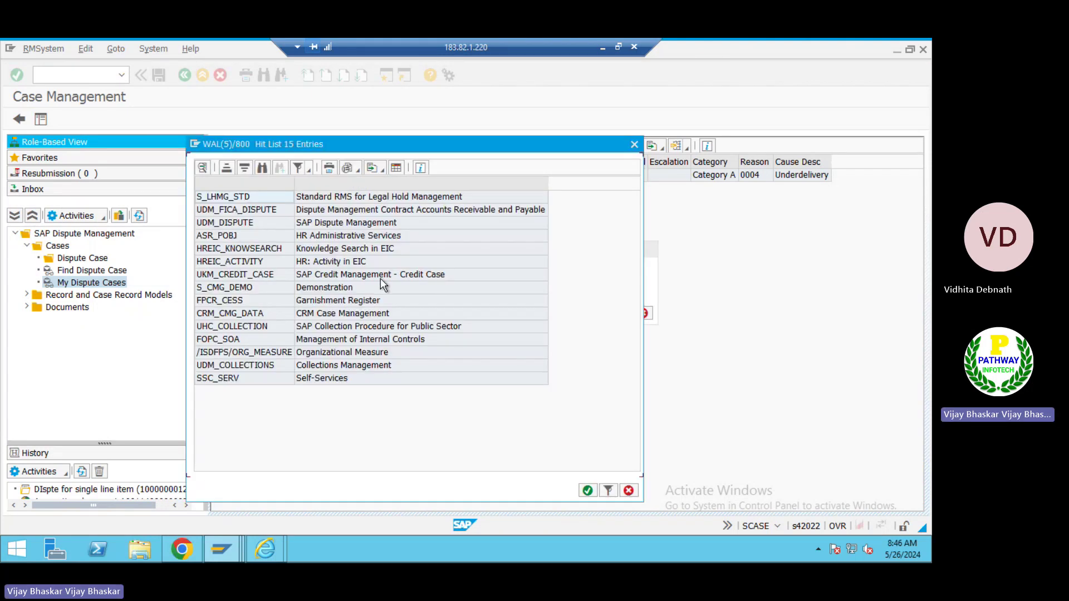
pyautogui.click(245, 274)
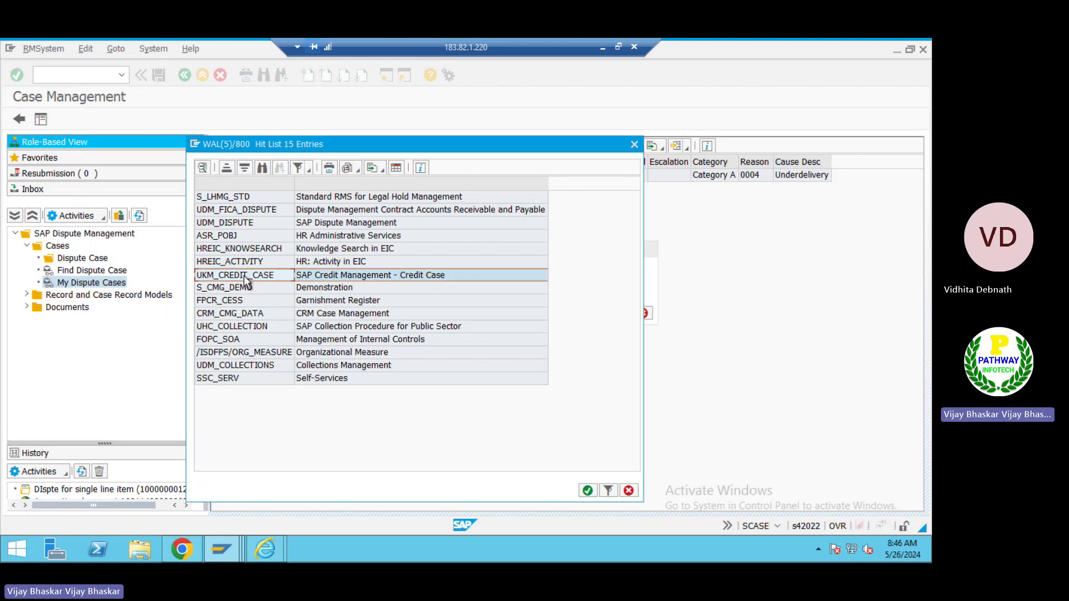
pyautogui.doubleClick(245, 278)
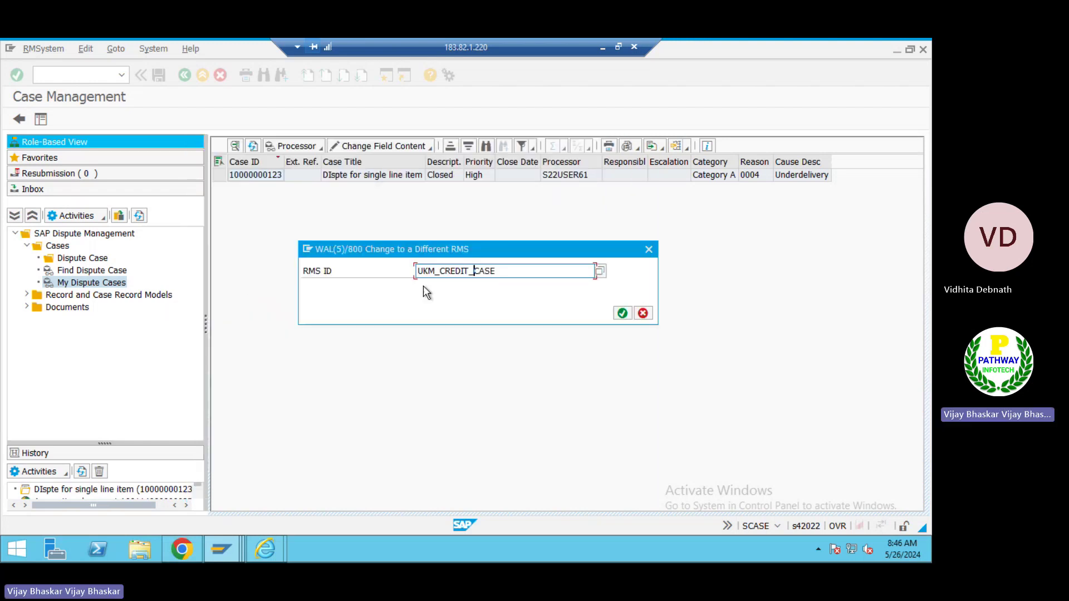
pyautogui.click(623, 314)
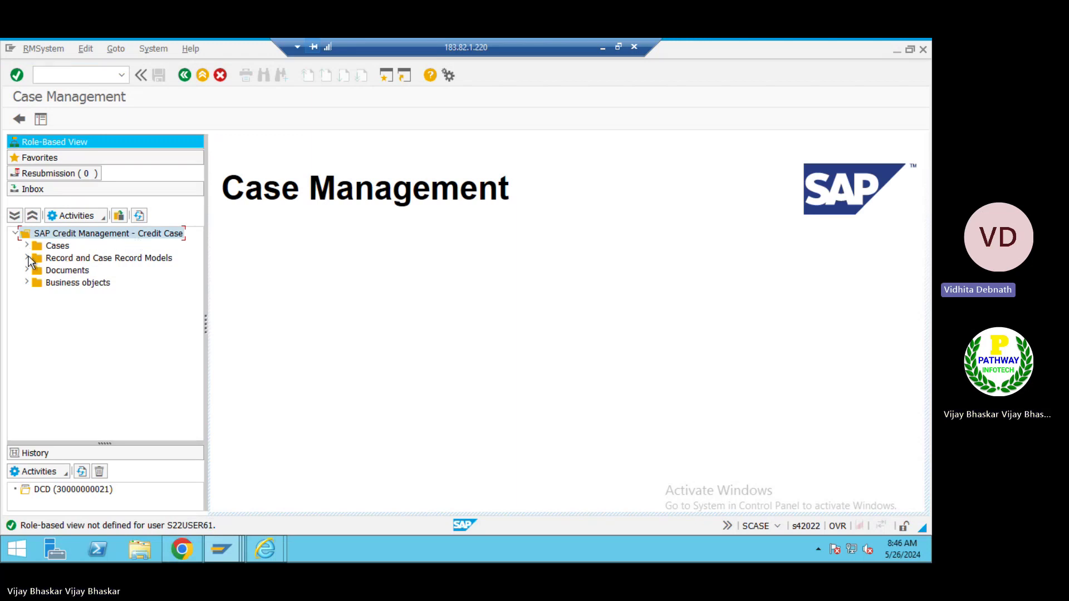
# Expand Cases, run the Documented Credit Decision search without any criteria and look through the listed cases
pyautogui.click(27, 246)
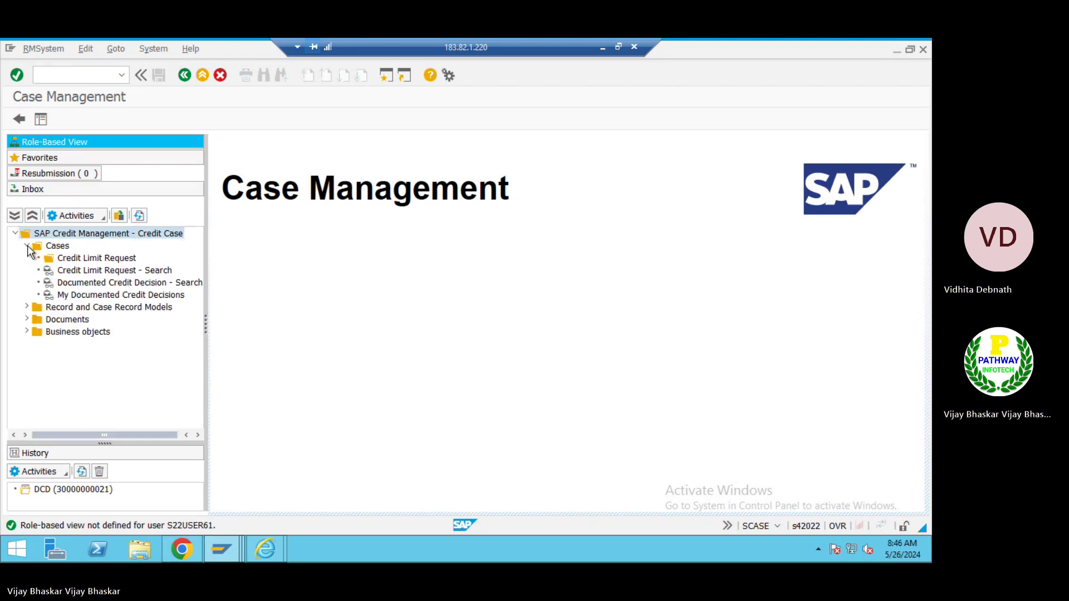
pyautogui.doubleClick(121, 287)
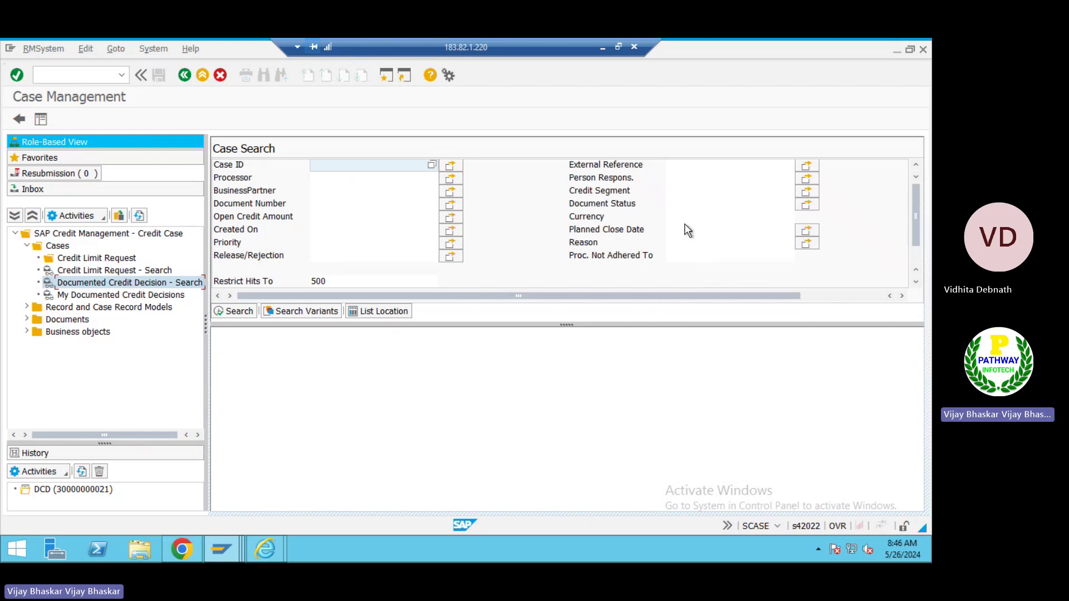
pyautogui.click(232, 311)
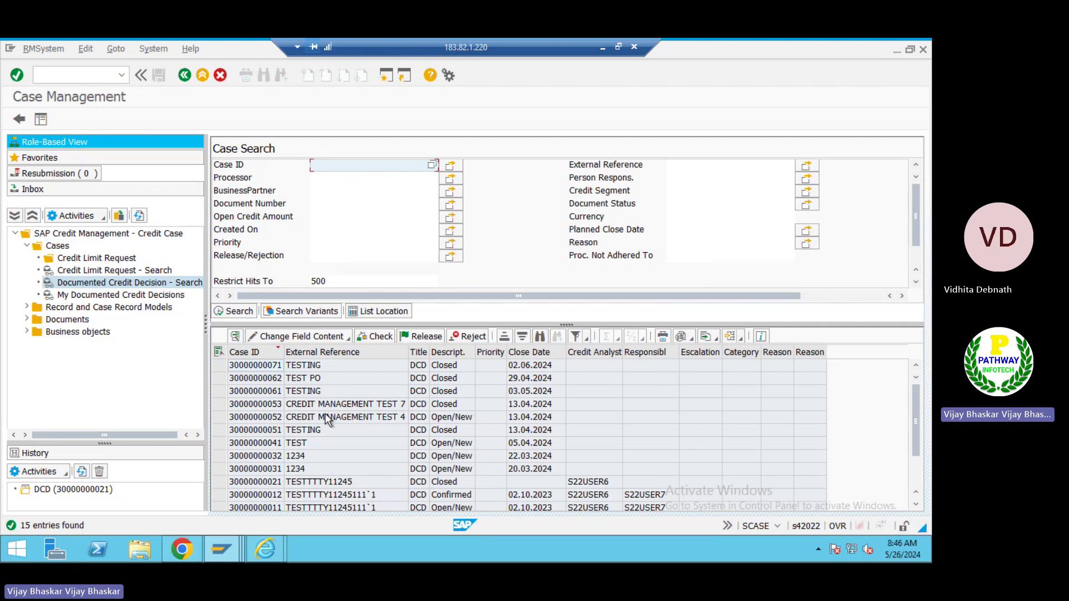
pyautogui.scroll(-1, 328, 419)
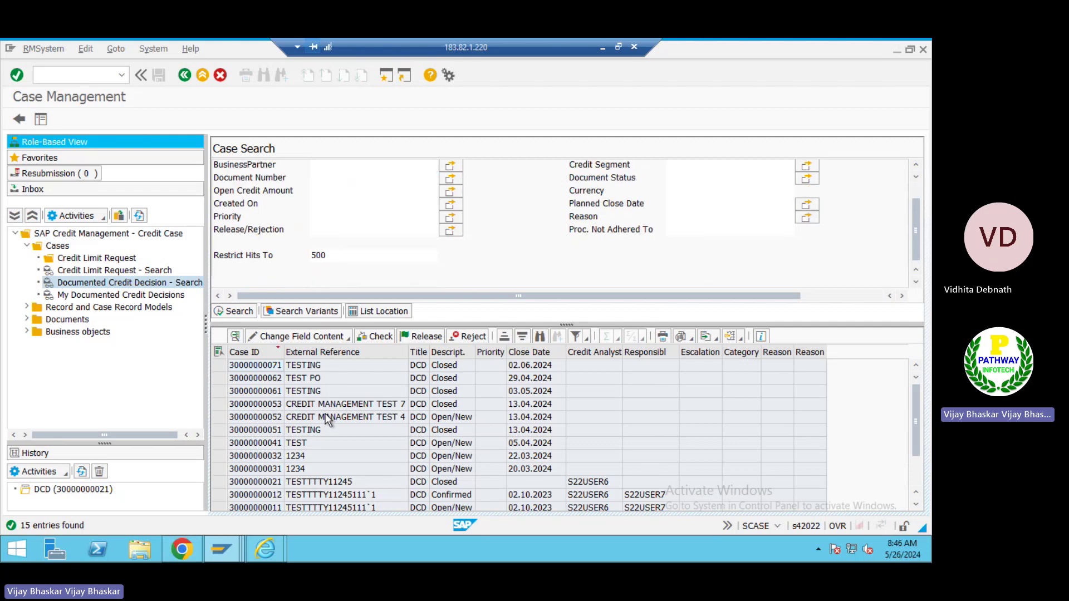
pyautogui.click(536, 405)
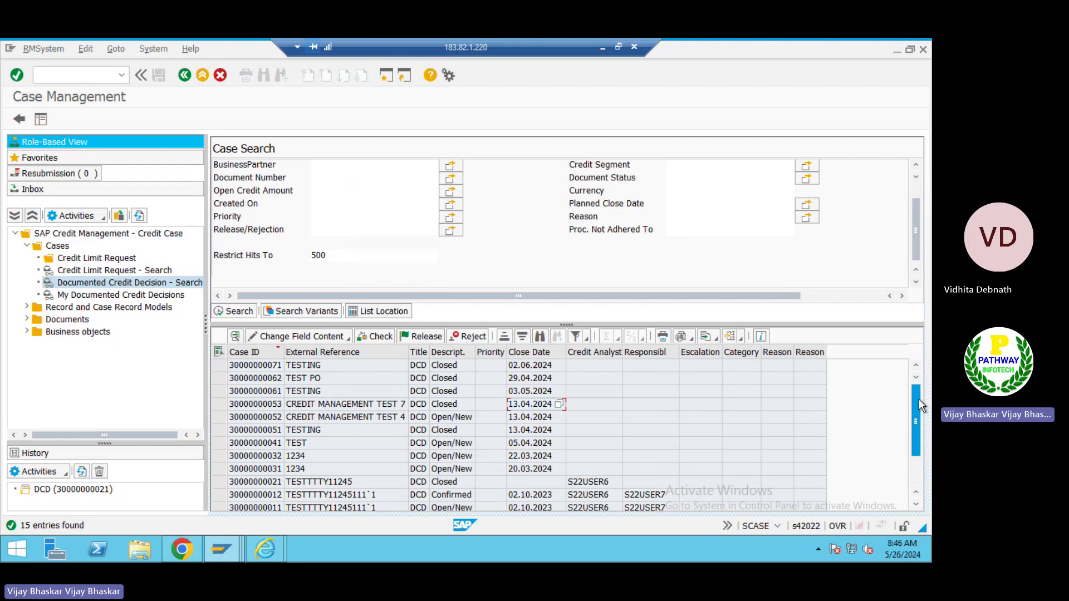
pyautogui.moveTo(917, 398); pyautogui.dragTo(911, 453)
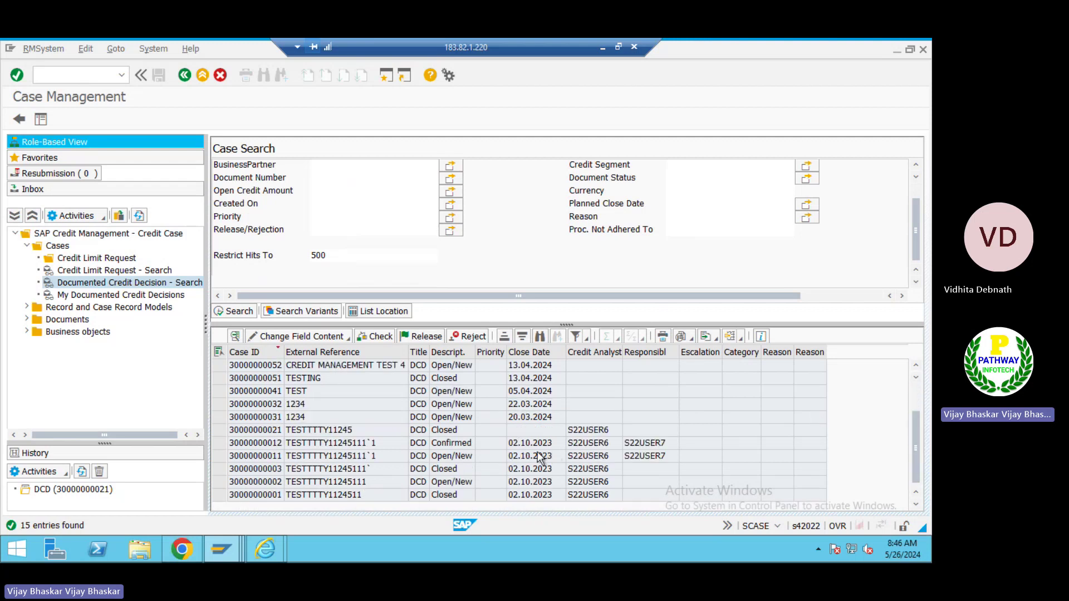
pyautogui.scroll(2, 359, 422)
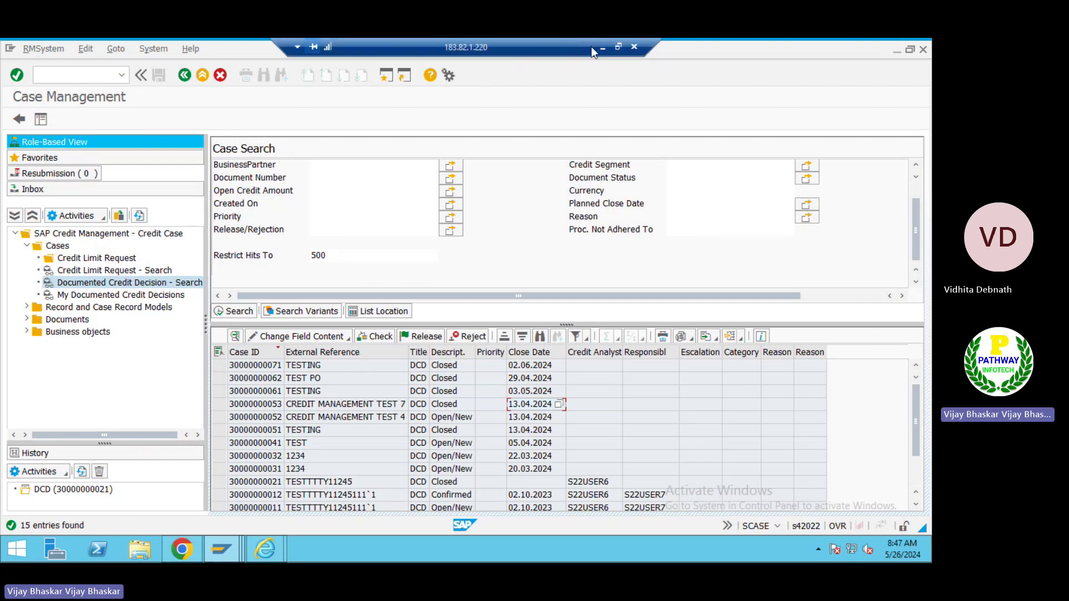
# Check the Credit Management notes in the Excel workbook, return to SAP and open the first listed credit decision with external reference TESTING
pyautogui.hotkey('alt', 'Tab')
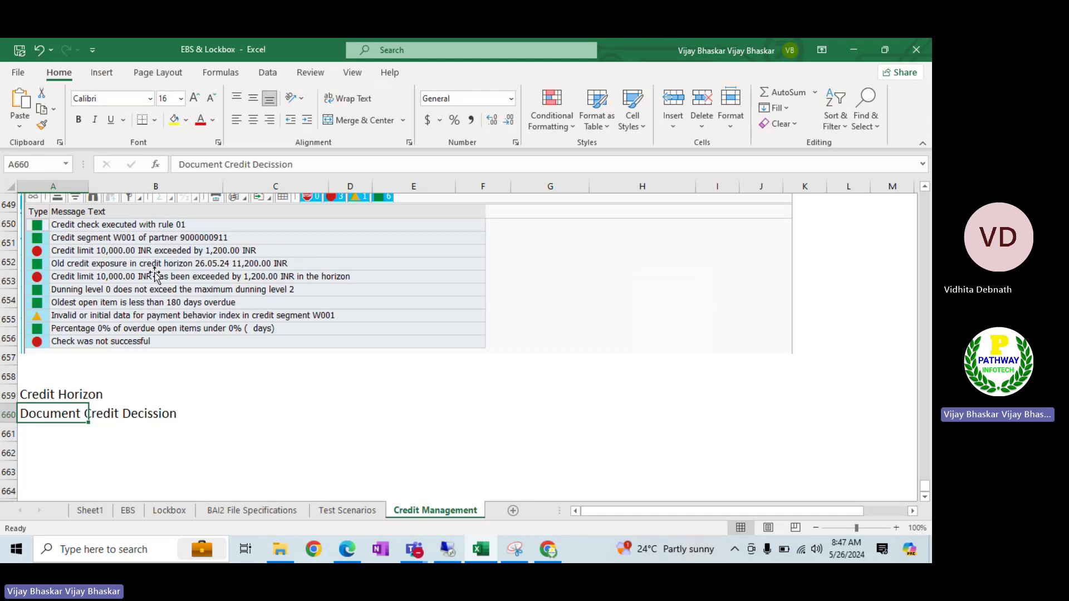
pyautogui.hotkey('alt', 'Tab')
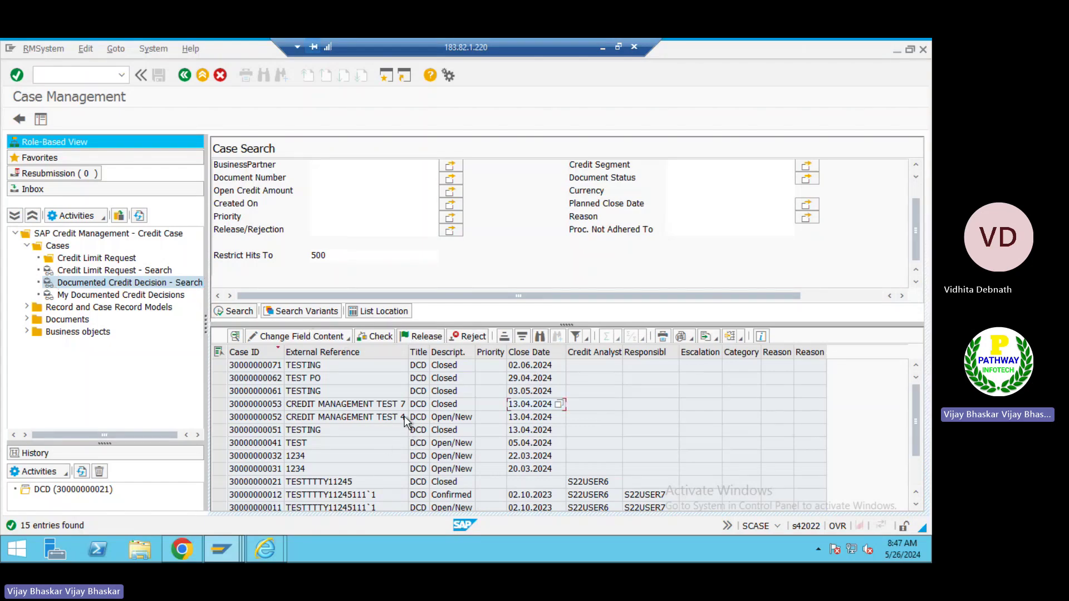
pyautogui.click(250, 365)
pyautogui.scroll(-2, 254, 429)
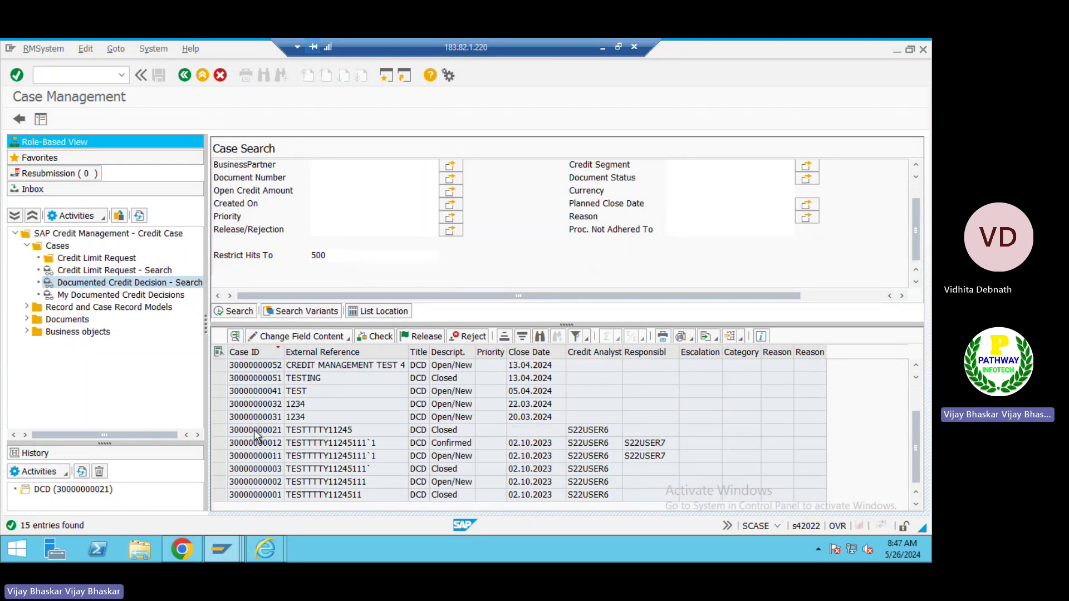
pyautogui.scroll(2, 254, 429)
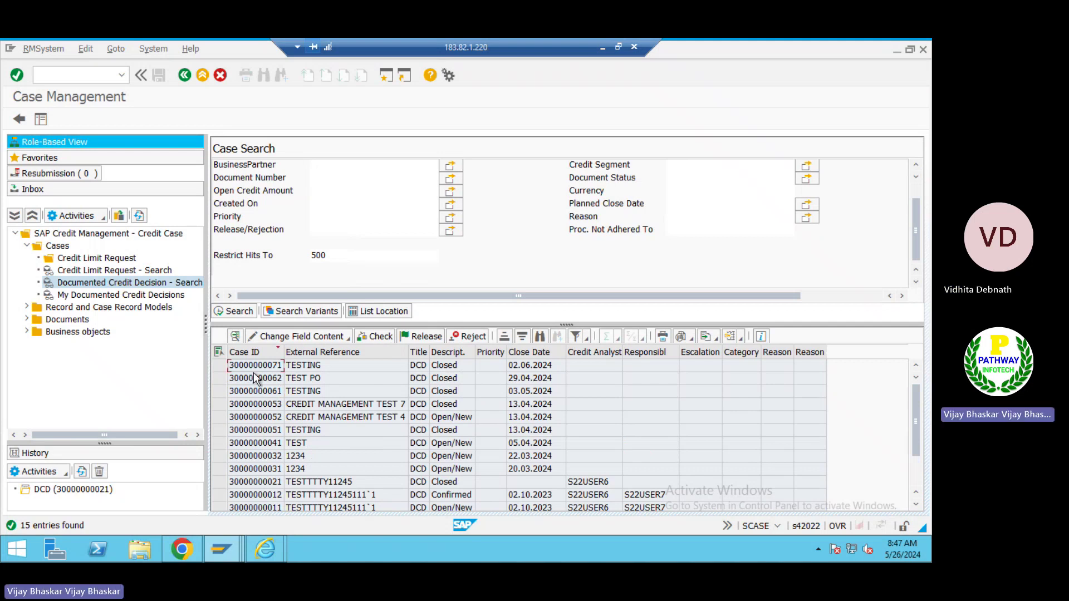
pyautogui.doubleClick(270, 369)
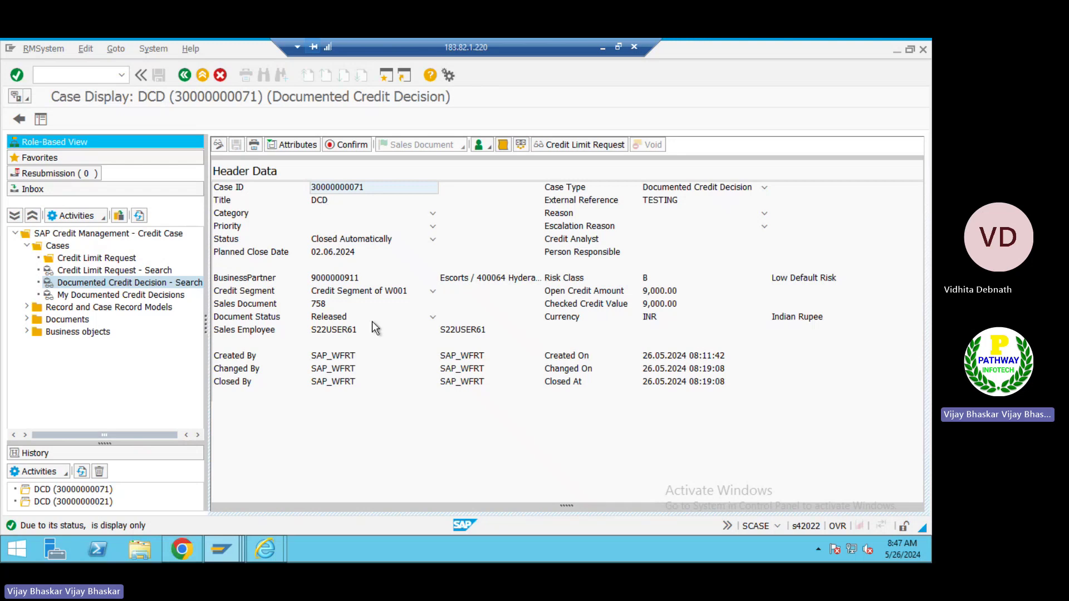
# Examine the case's sales document, credit amount, creation, change and closing times and business partner, and return to the search results
pyautogui.click(323, 306)
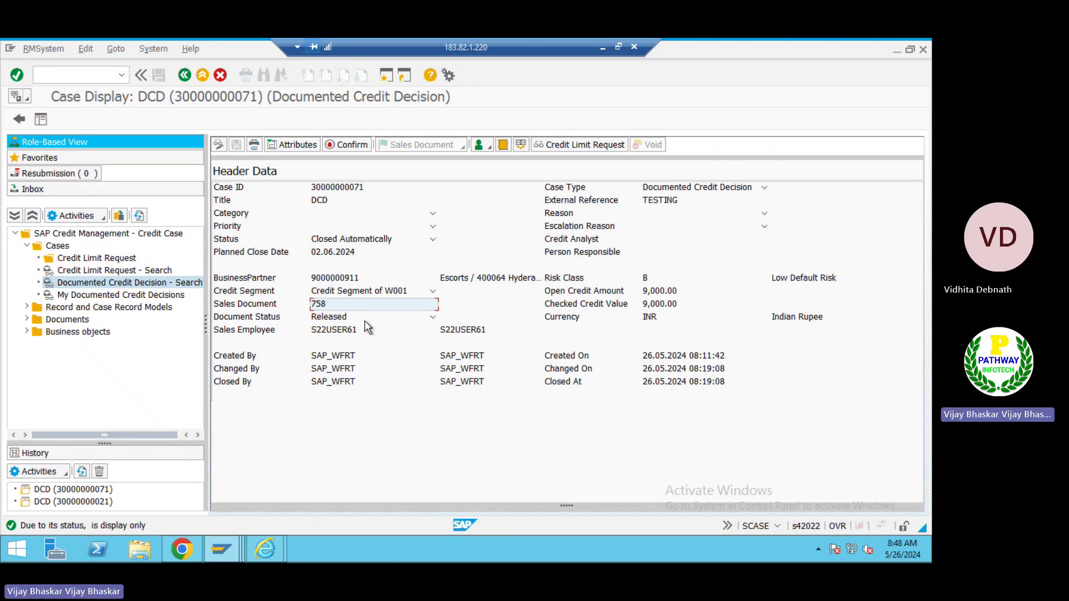
pyautogui.click(672, 298)
pyautogui.click(657, 358)
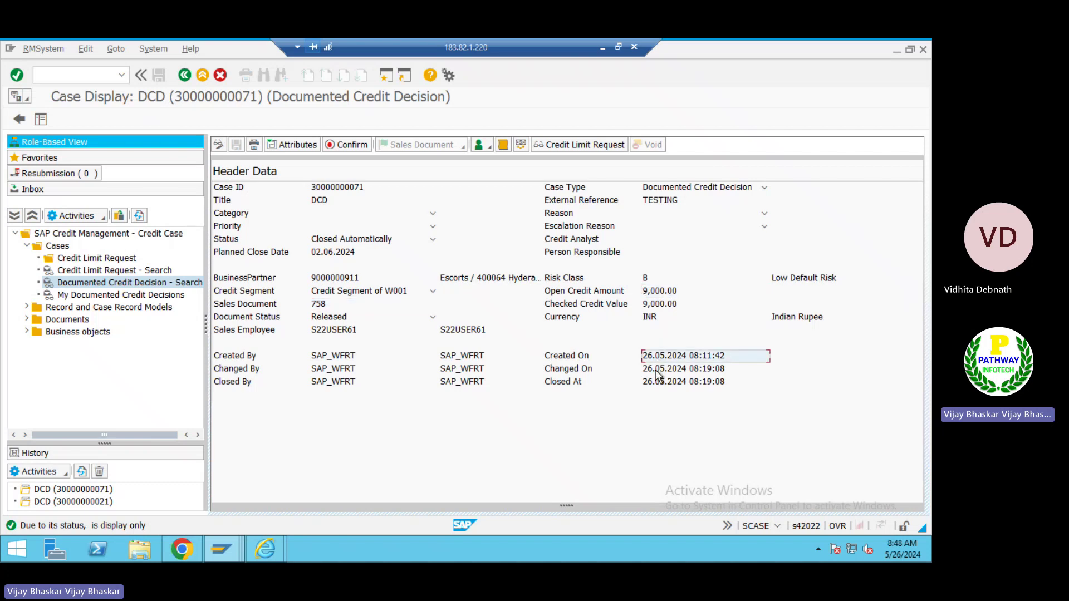
pyautogui.click(657, 372)
pyautogui.click(661, 384)
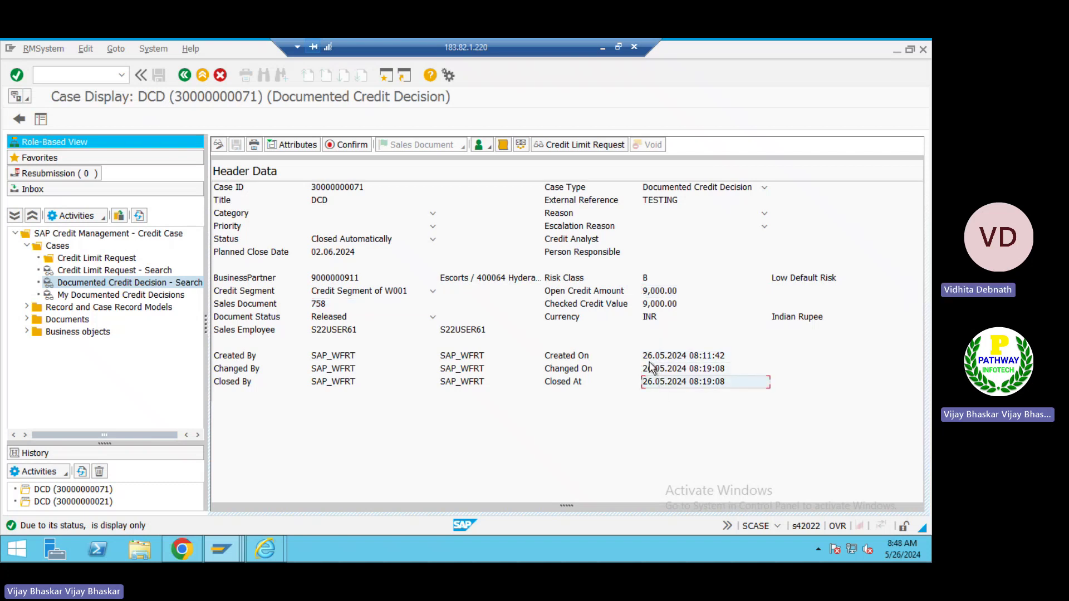
pyautogui.click(482, 282)
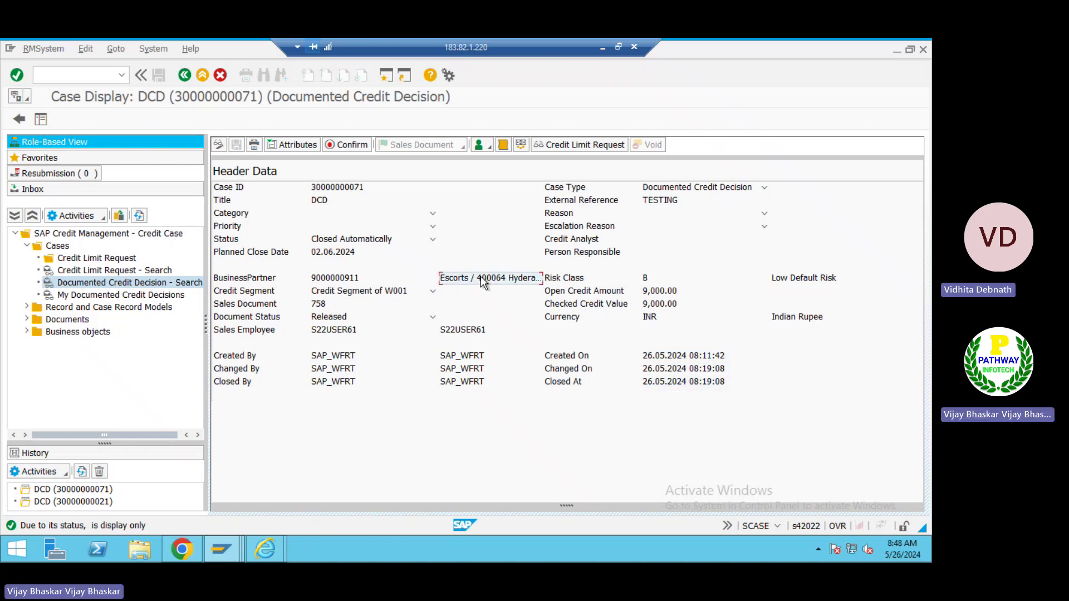
pyautogui.click(185, 76)
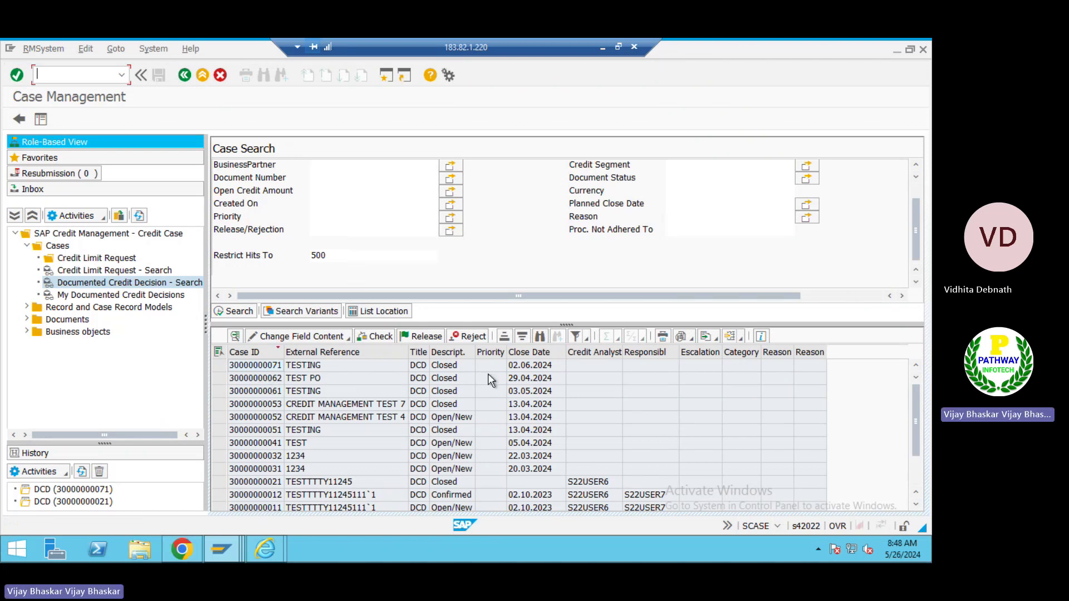
# Check the close date of the first TESTING credit decision in the results and reopen that case
pyautogui.click(529, 365)
pyautogui.click(271, 368)
pyautogui.doubleClick(253, 367)
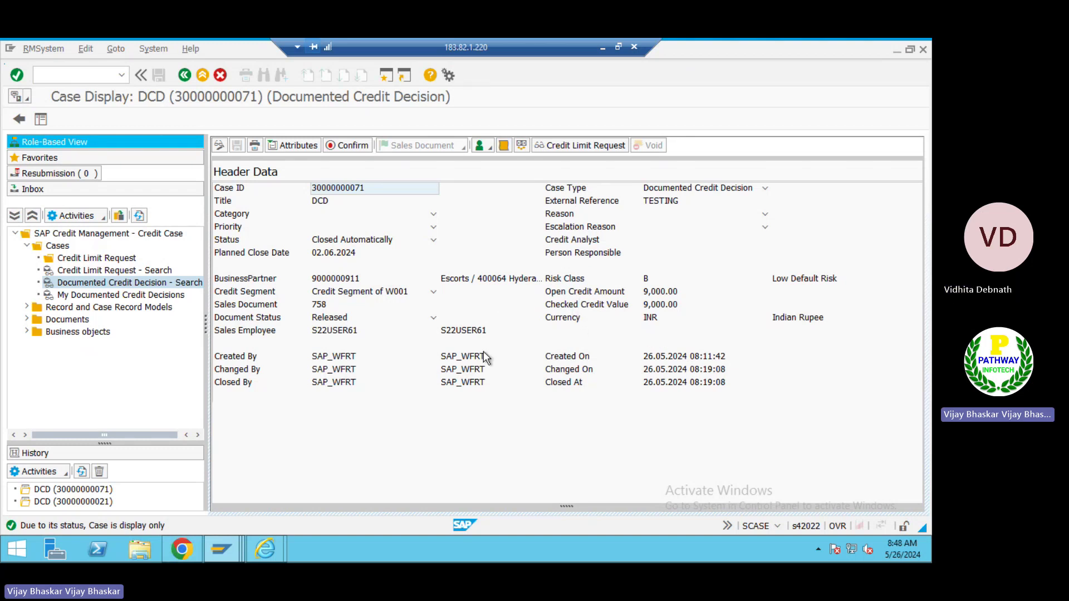
# Switch to the Escorts business partner session, set the risk class in the general credit profile to E Very High Default Risk and save
pyautogui.moveTo(225, 545)
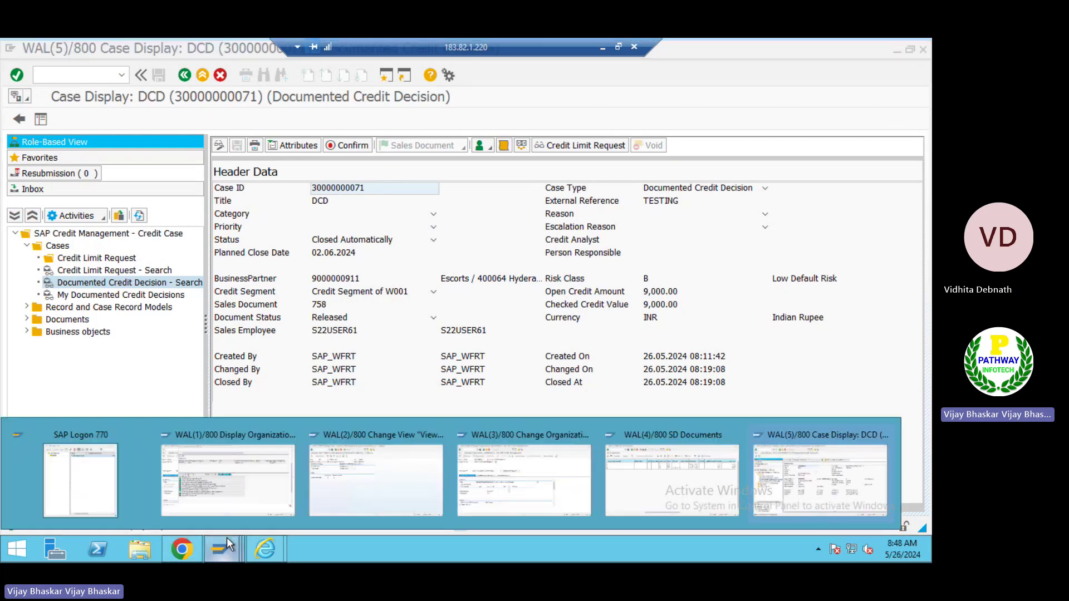
pyautogui.click(489, 477)
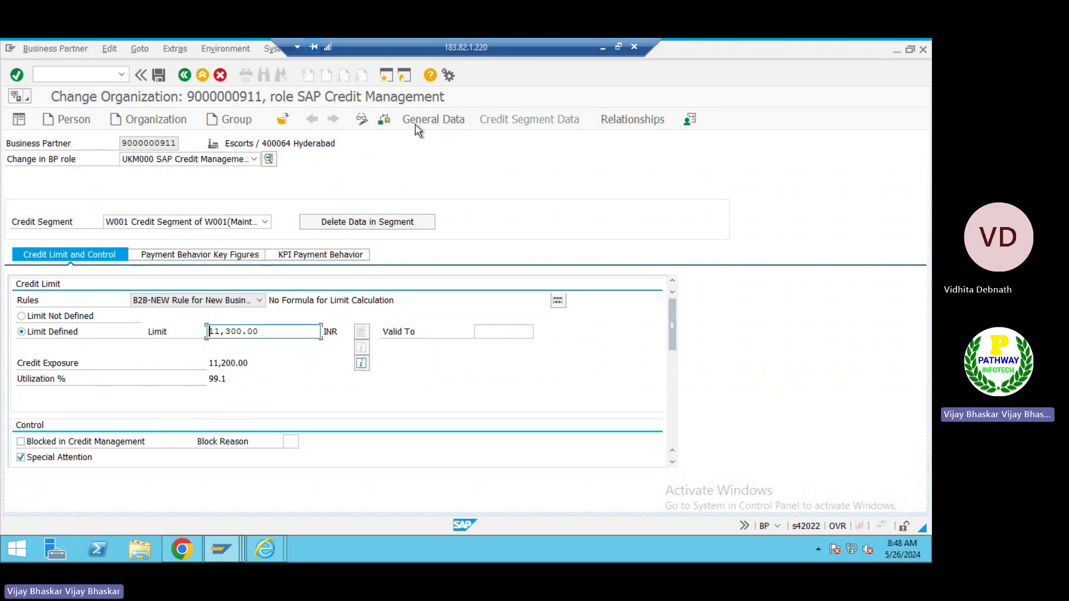
pyautogui.click(504, 238)
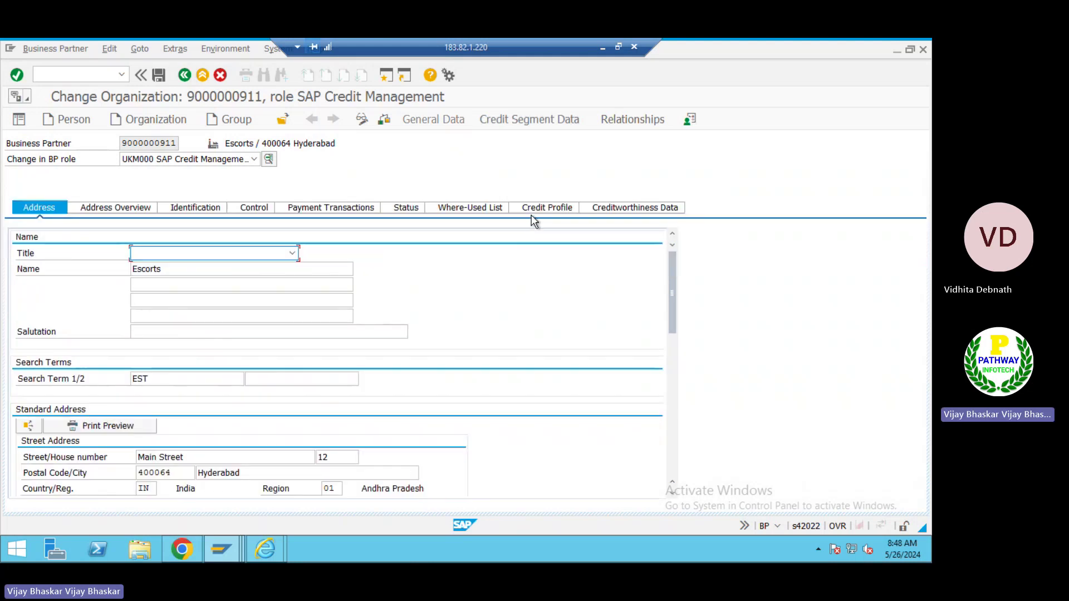
pyautogui.click(541, 209)
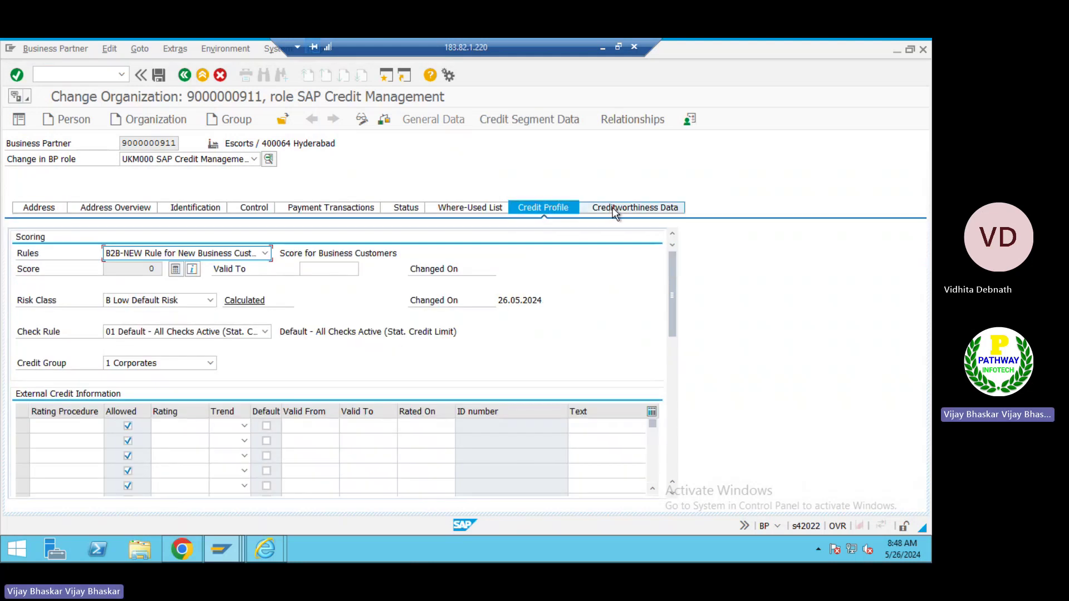
pyautogui.click(151, 305)
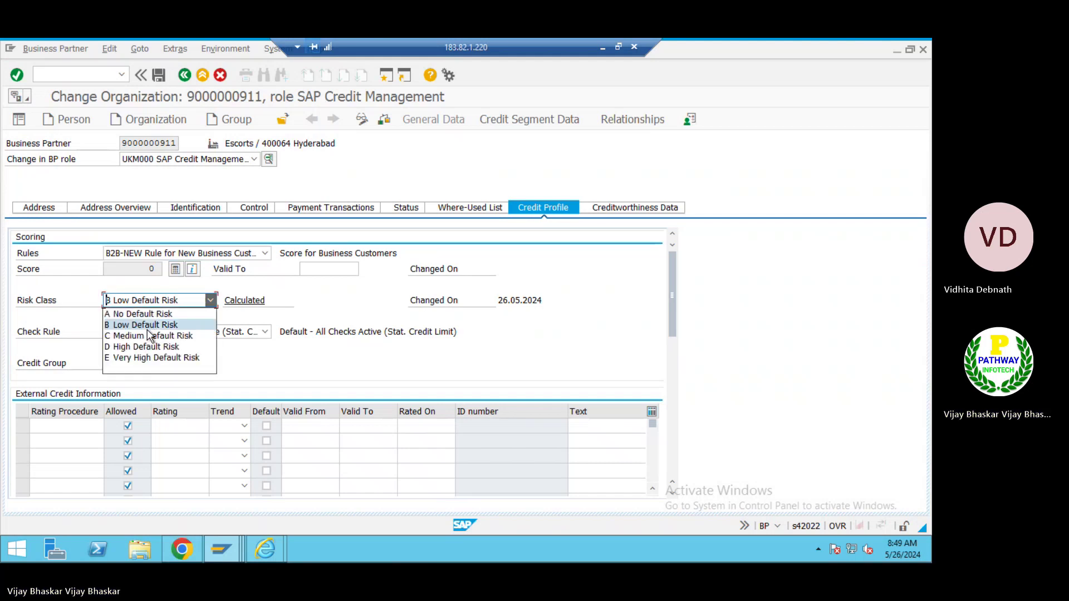
pyautogui.click(143, 358)
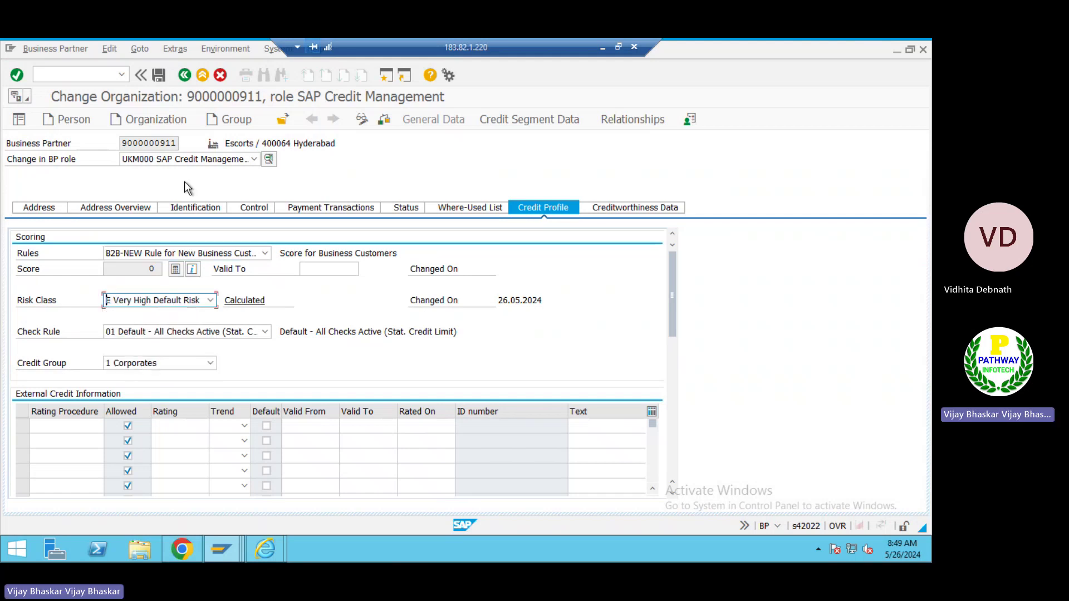
pyautogui.click(158, 76)
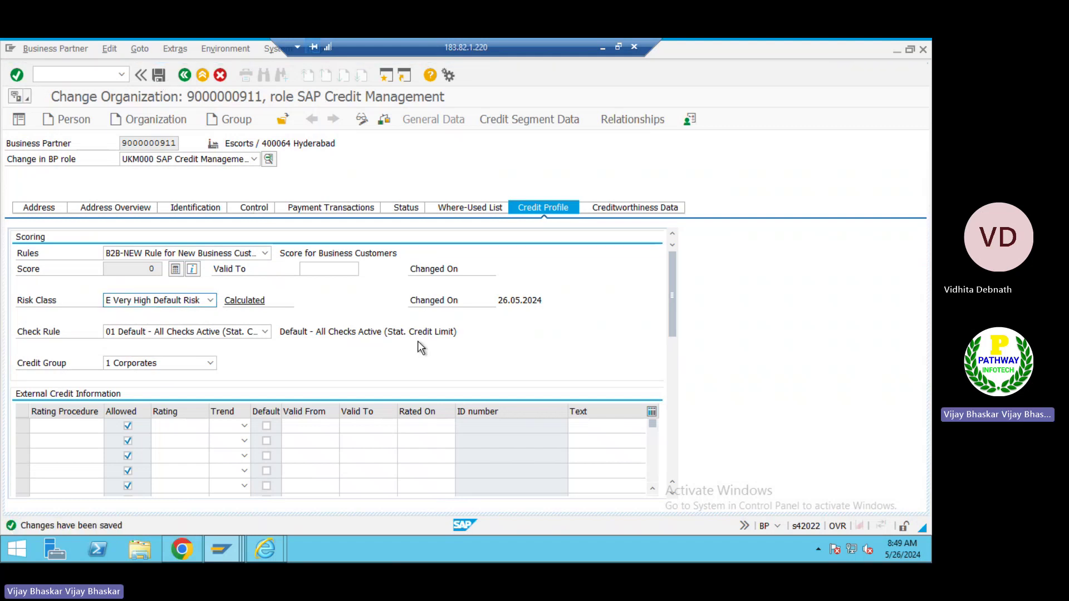
# Switch through the open SAP sessions, bring up the SAP Easy Access screen and start transaction VK01
pyautogui.hotkey('alt', 'Tab')
pyautogui.hotkey('alt', 'Tab')
pyautogui.hotkey('alt', 'Tab')
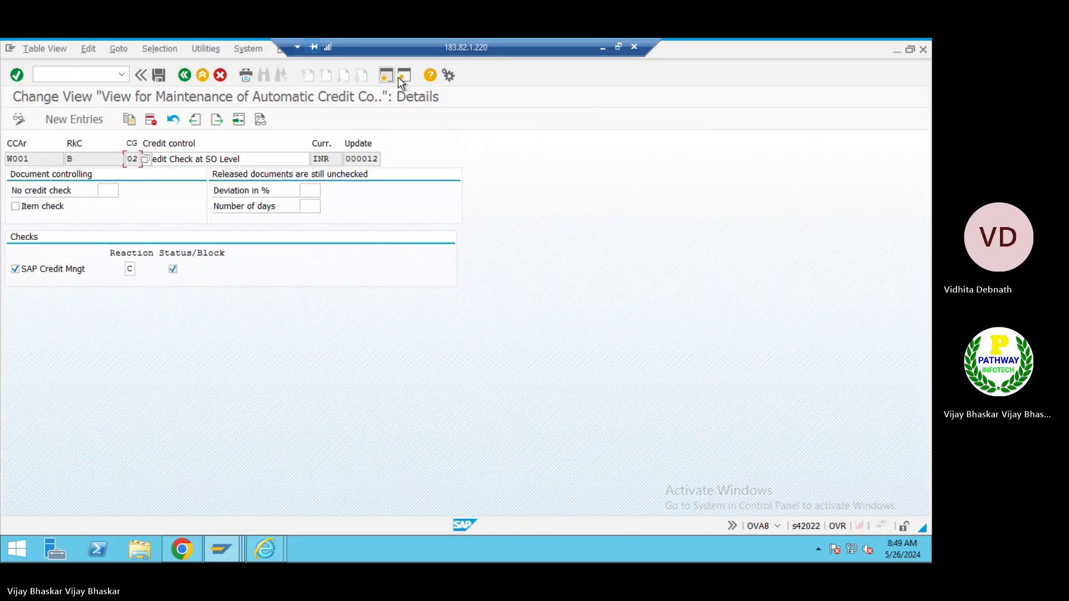
pyautogui.hotkey('shift', 'F3')
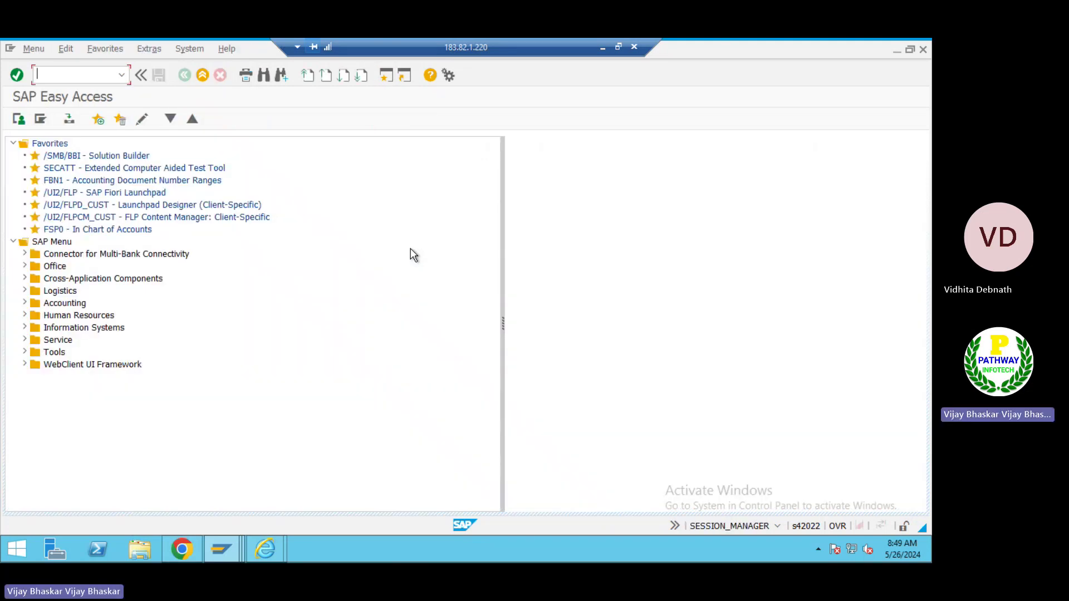
pyautogui.write('vk')
pyautogui.write('1')
pyautogui.press('Return')
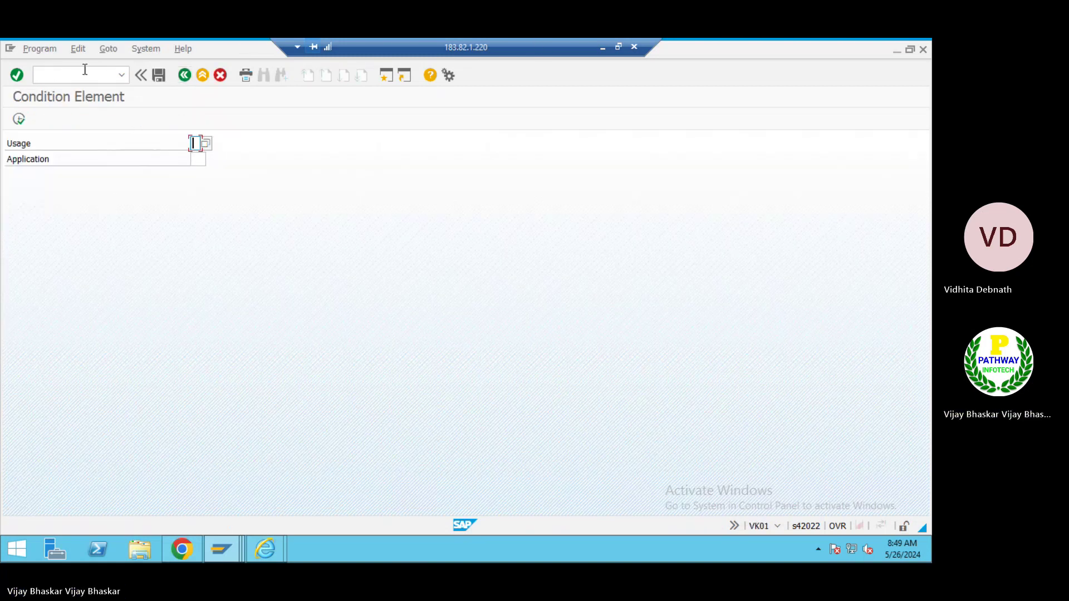
# Start transaction VA01 and begin creating a standard order (OR) with reference to an existing sales order
pyautogui.click(84, 71)
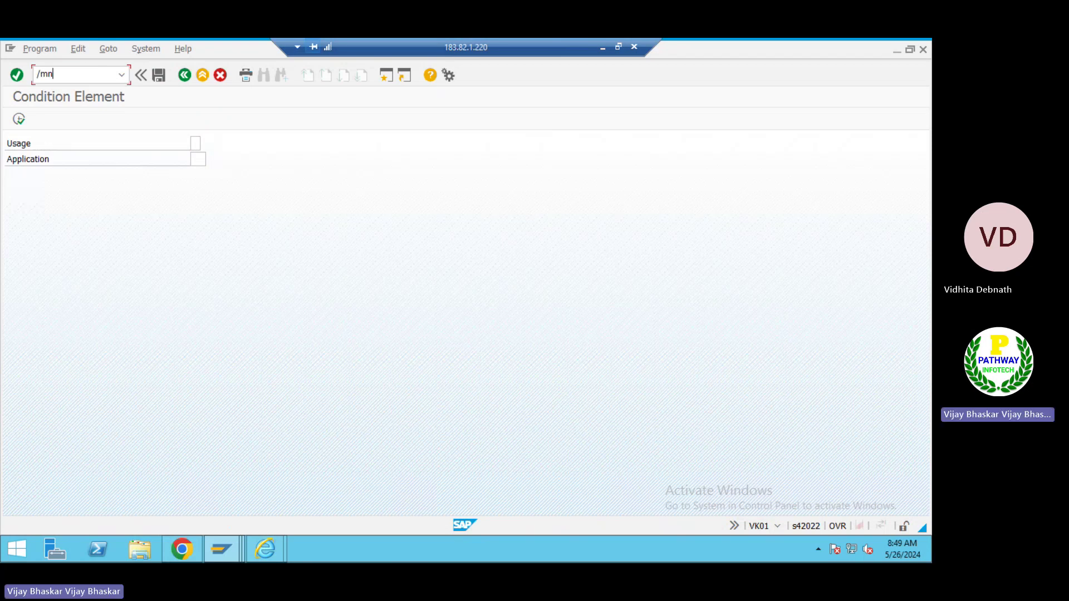
pyautogui.press('BackSpace')
pyautogui.press('BackSpace')
pyautogui.write('n')
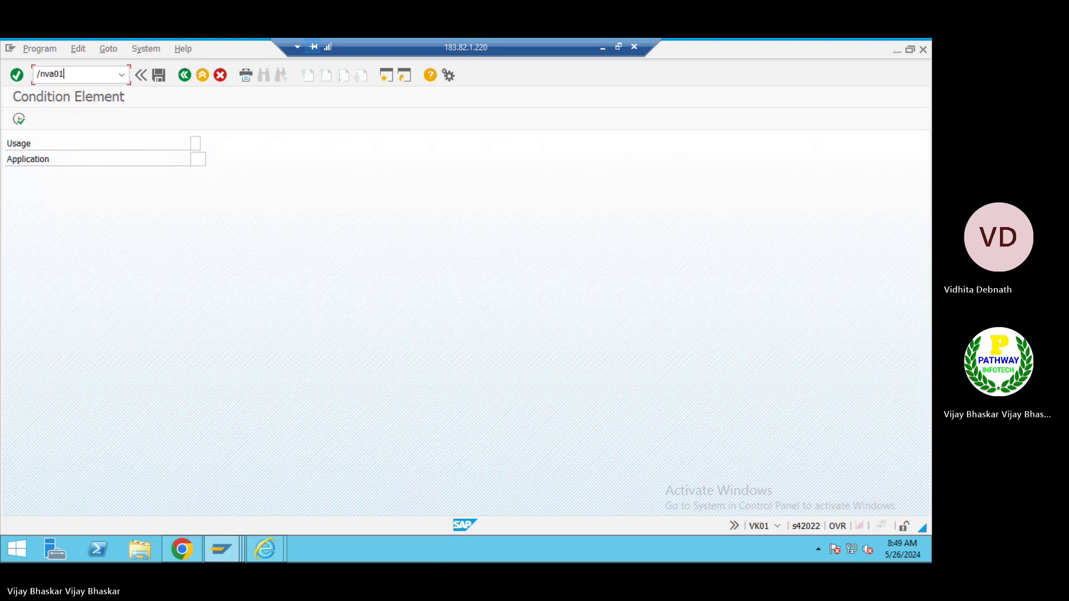
pyautogui.press('Return')
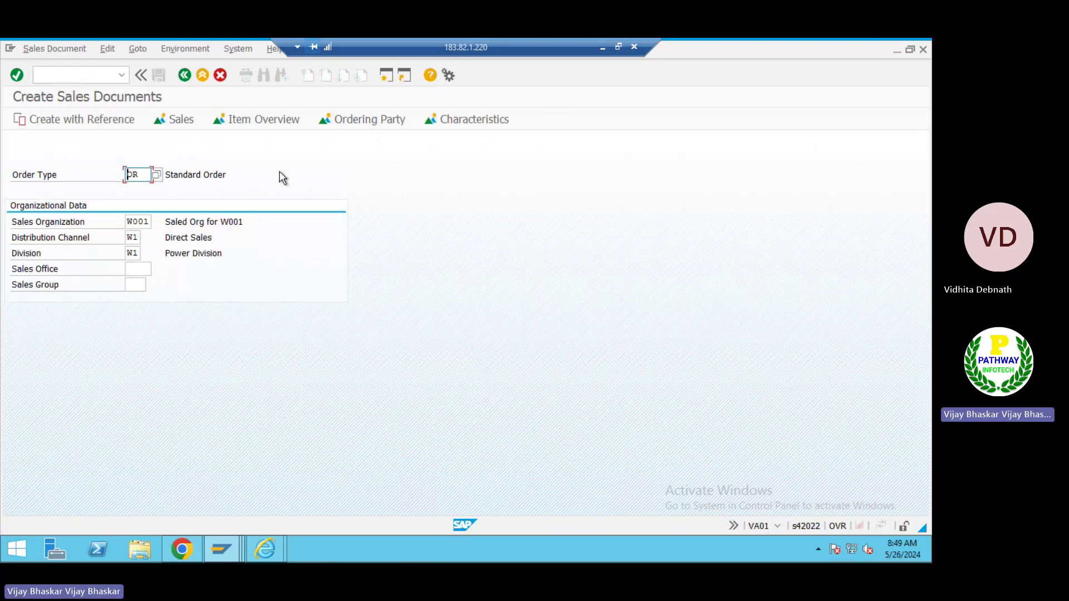
pyautogui.click(166, 138)
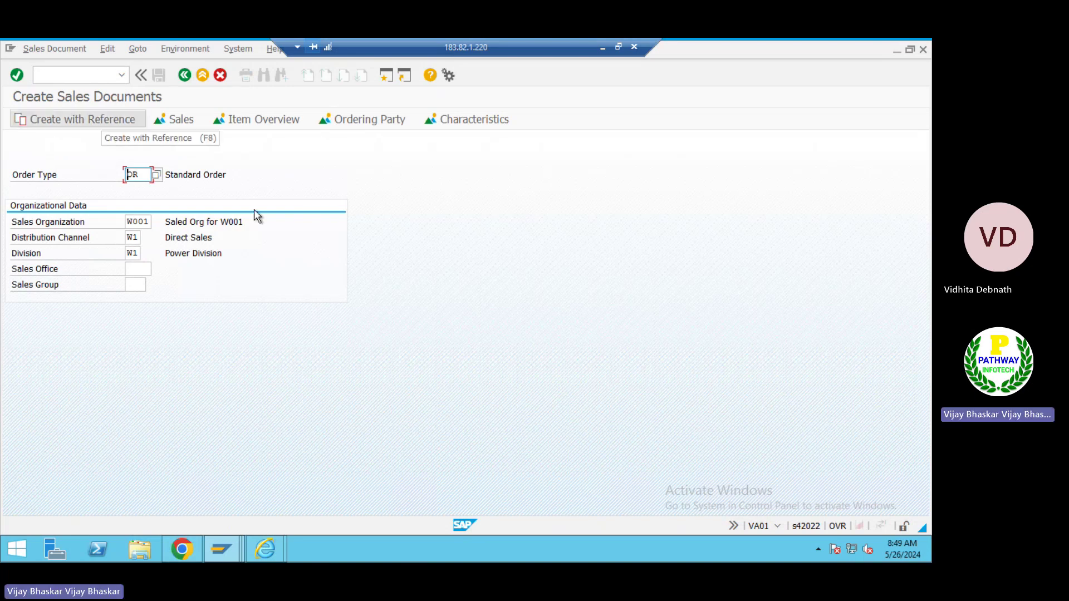
pyautogui.click(215, 246)
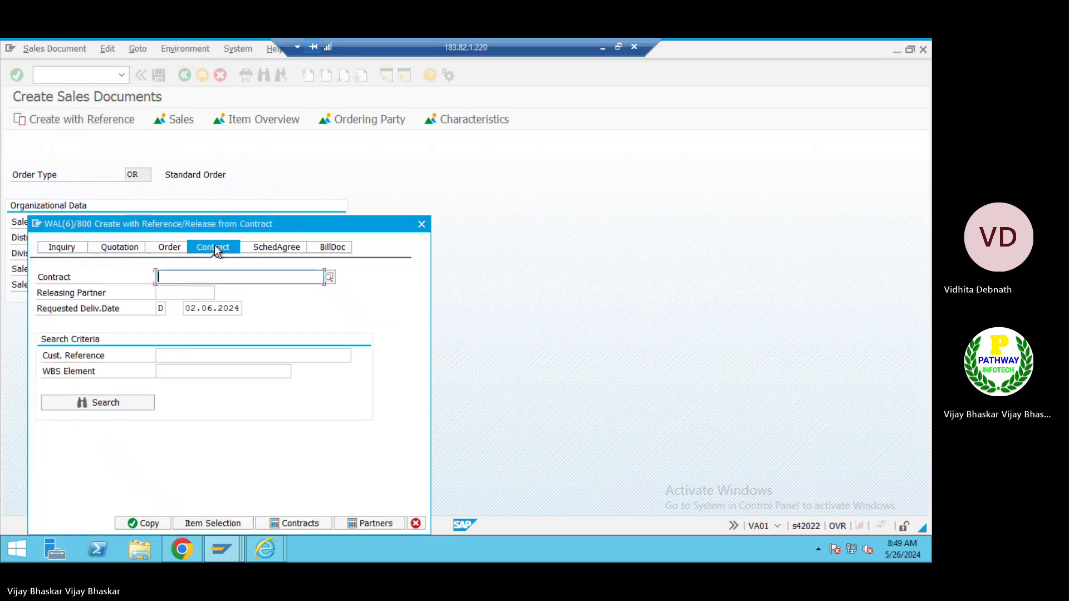
pyautogui.click(167, 247)
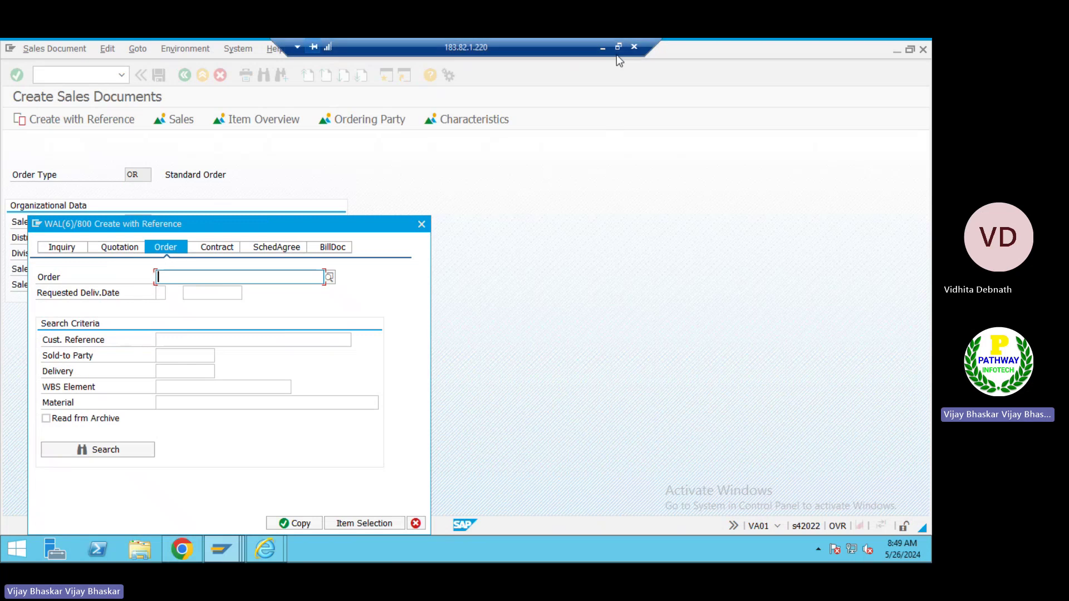
# Look up the saved standard order's number in the Credit Management sheet of the EBS & Lockbox workbook and return to the SAP session
pyautogui.click(601, 48)
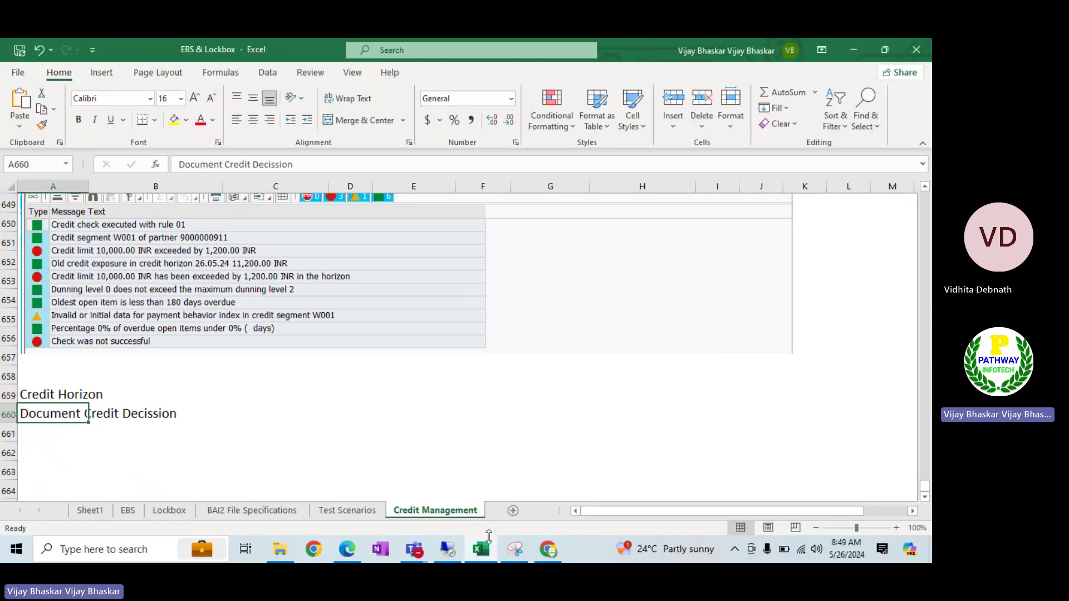
pyautogui.click(488, 550)
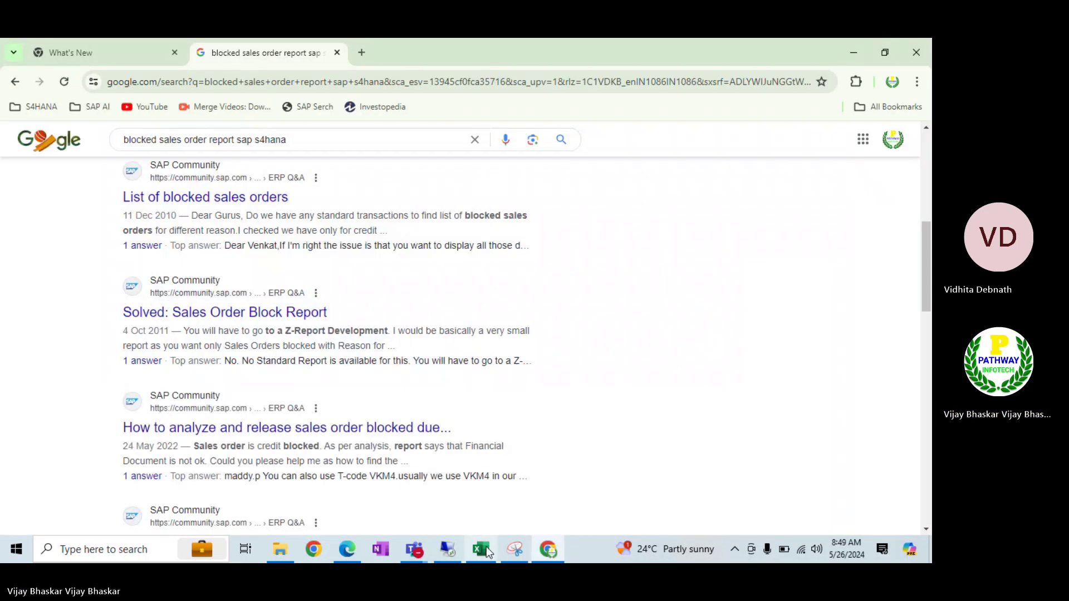
pyautogui.hotkey('alt', 'Tab')
pyautogui.scroll(4, 378, 383)
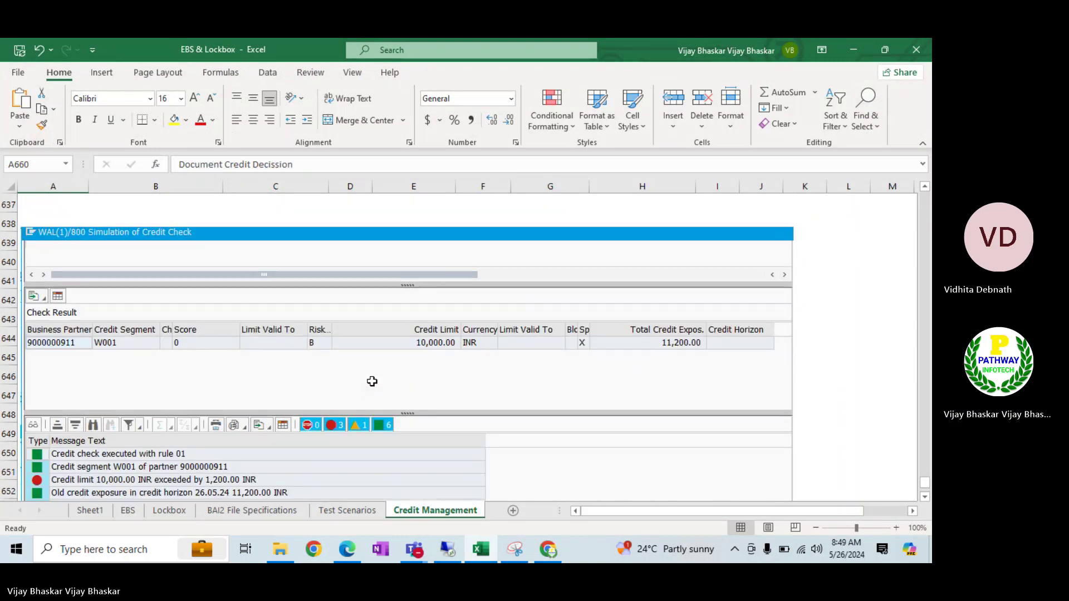
pyautogui.scroll(4, 372, 383)
pyautogui.scroll(4, 372, 383)
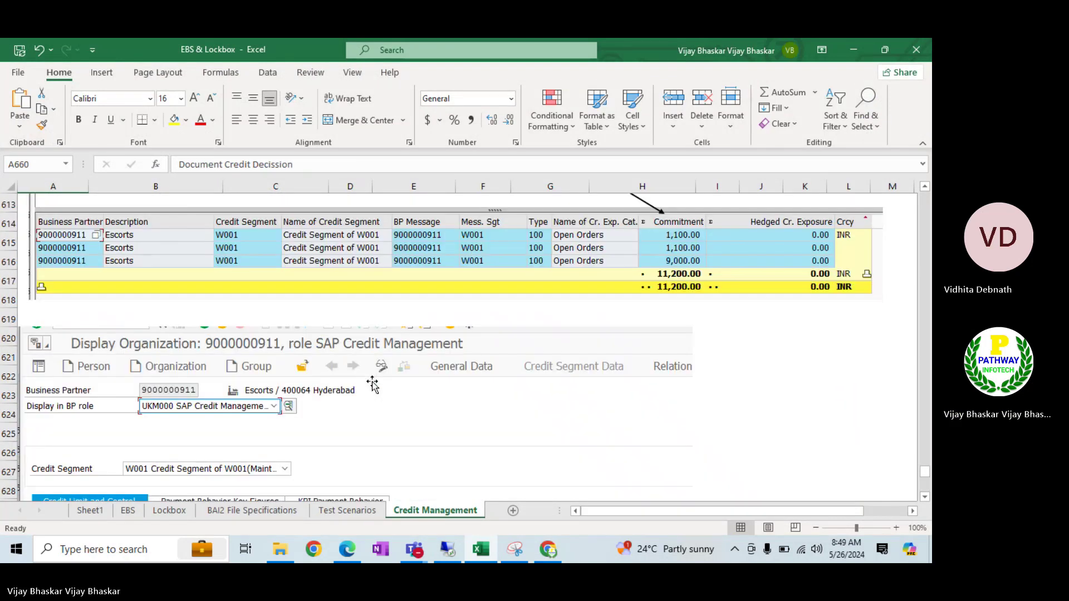
pyautogui.scroll(4, 372, 384)
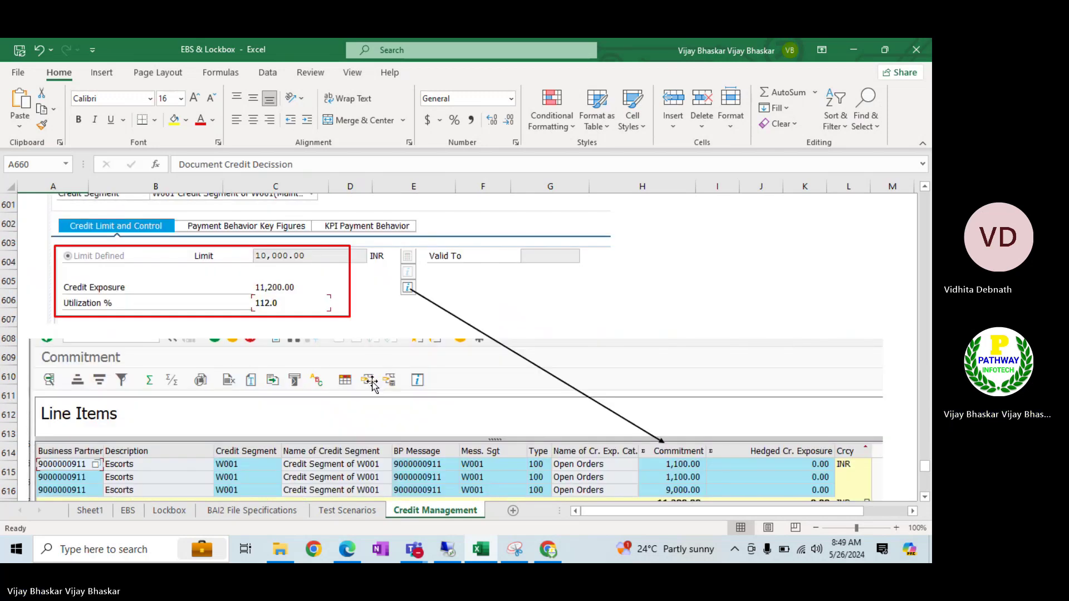
pyautogui.scroll(6, 372, 383)
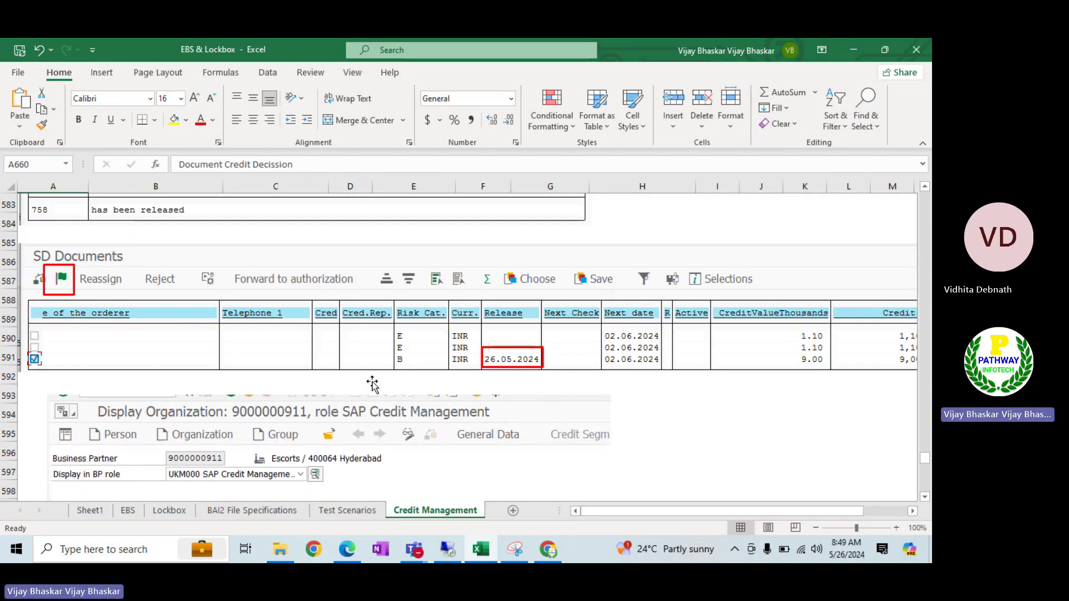
pyautogui.scroll(7, 372, 383)
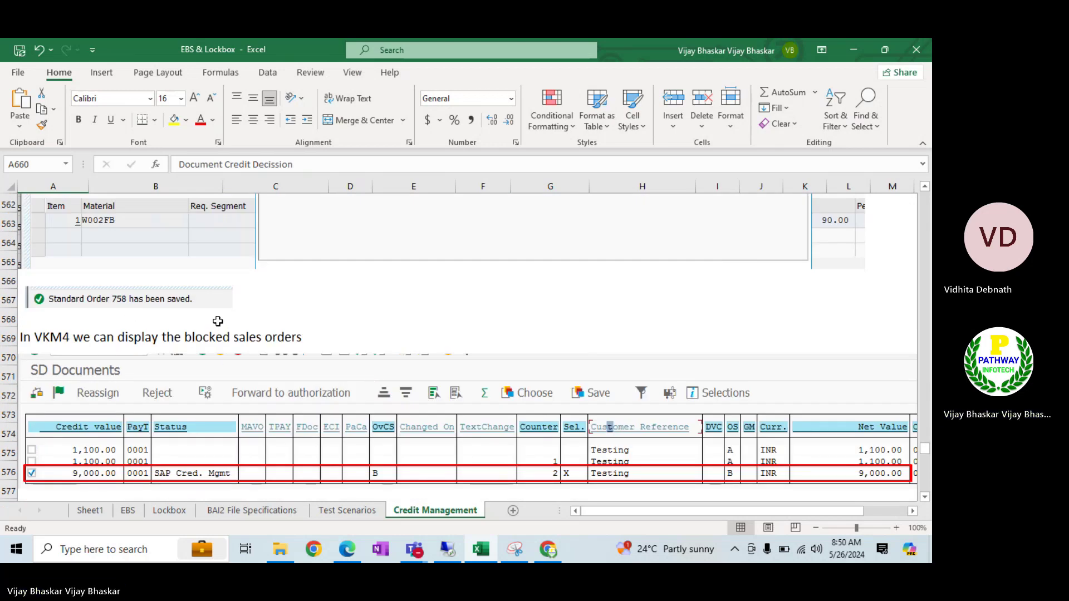
pyautogui.scroll(-4, 217, 324)
pyautogui.hotkey('alt', 'Tab')
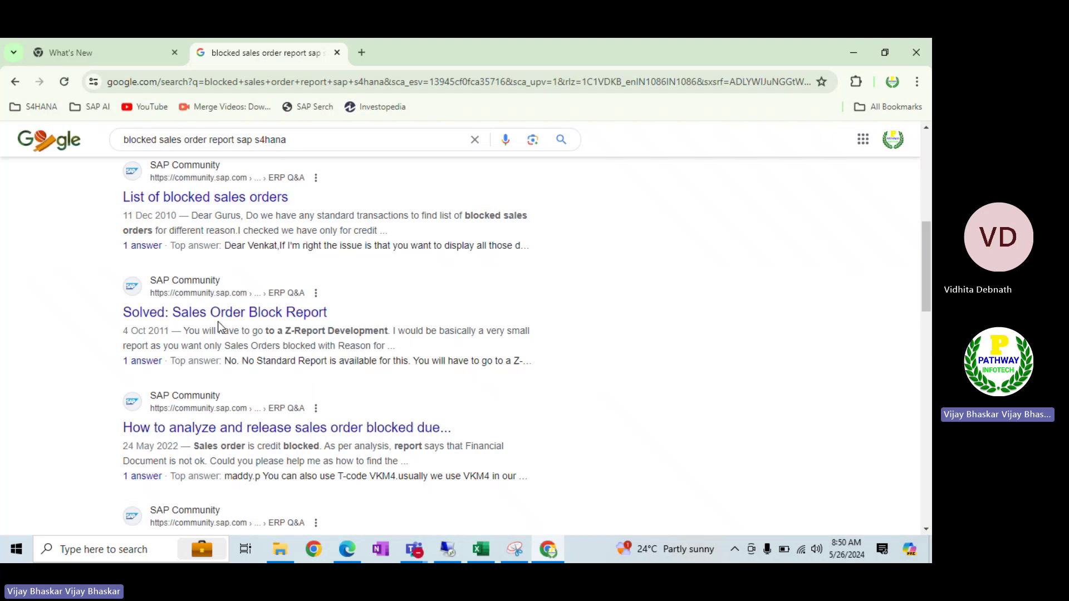
pyautogui.hotkey('alt', 'Tab')
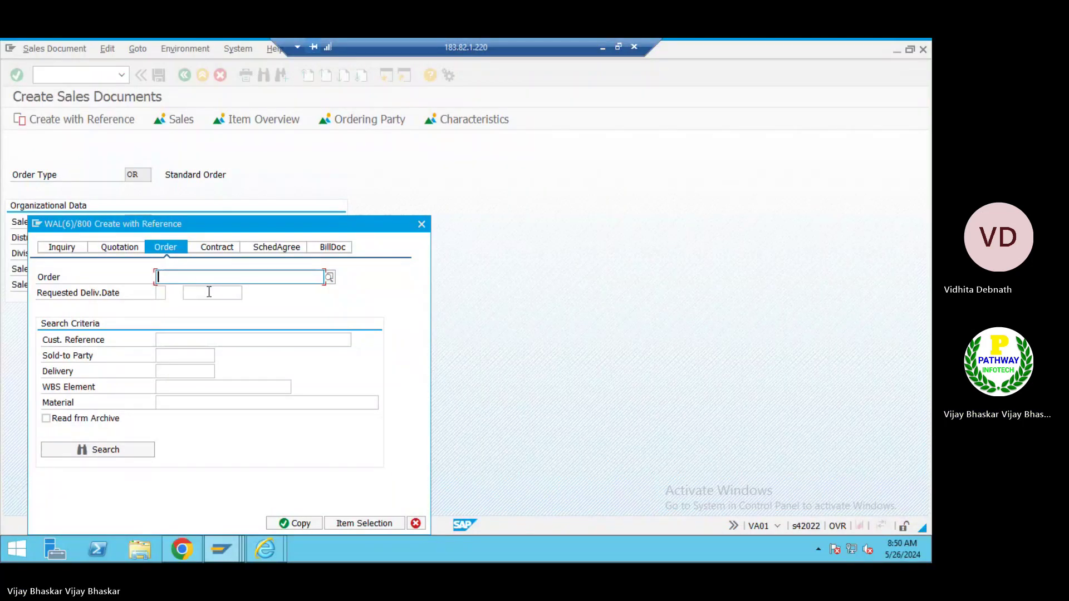
# Enter the looked-up order number as the reference, copy it into a new standard order and close the credit check messages
pyautogui.write('758')
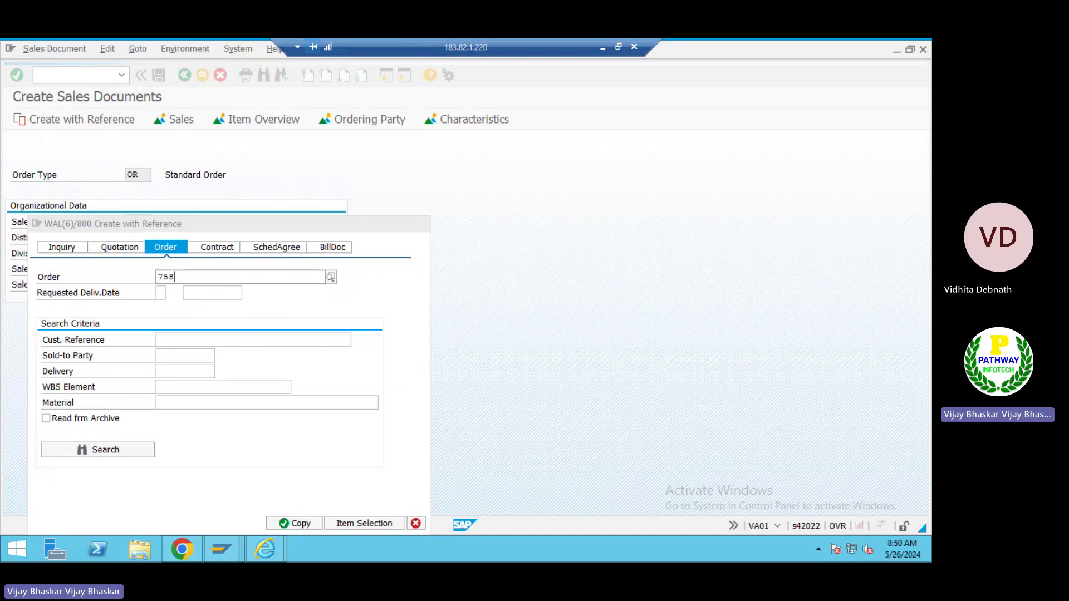
pyautogui.click(394, 305)
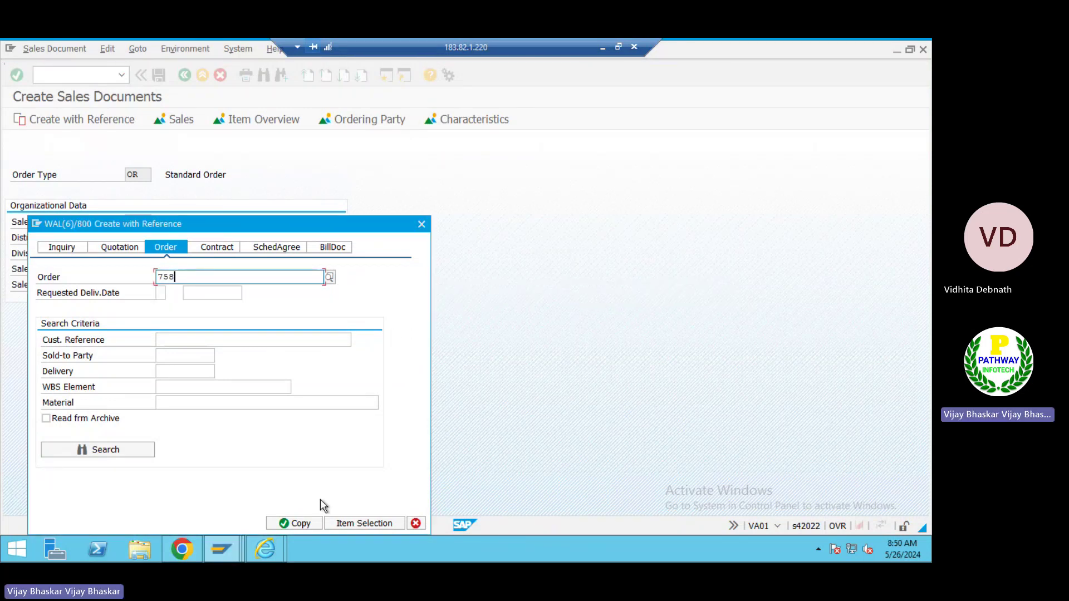
pyautogui.click(301, 525)
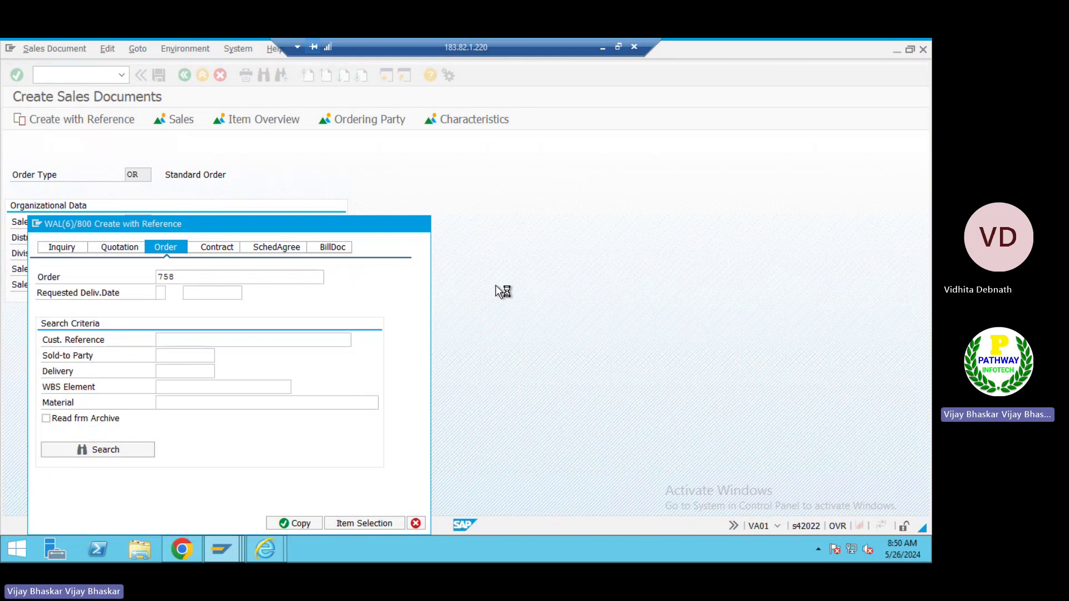
pyautogui.hotkey('alt', 'space')
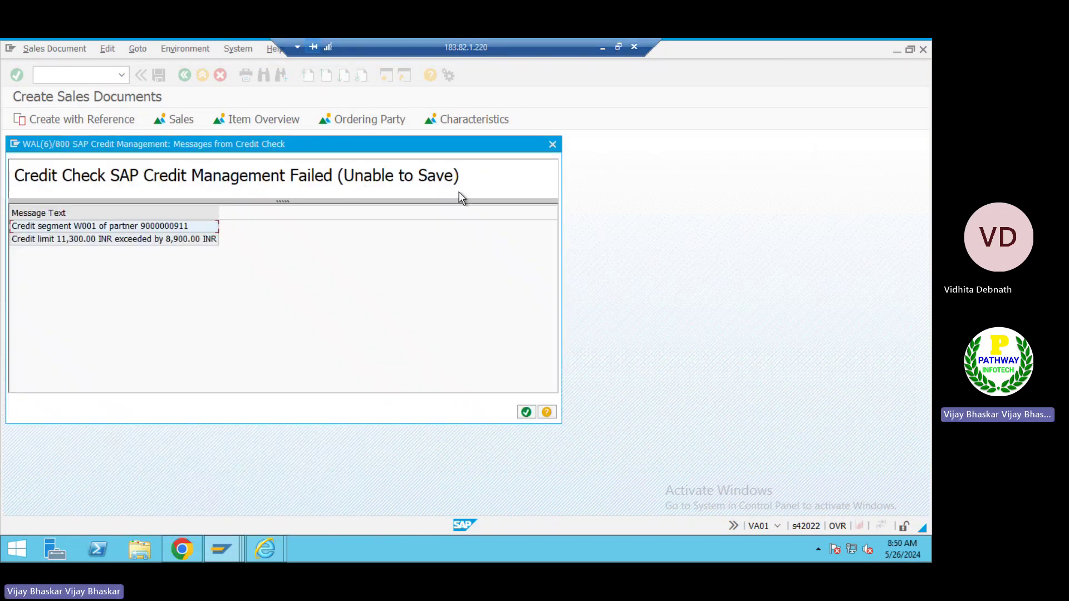
pyautogui.click(553, 145)
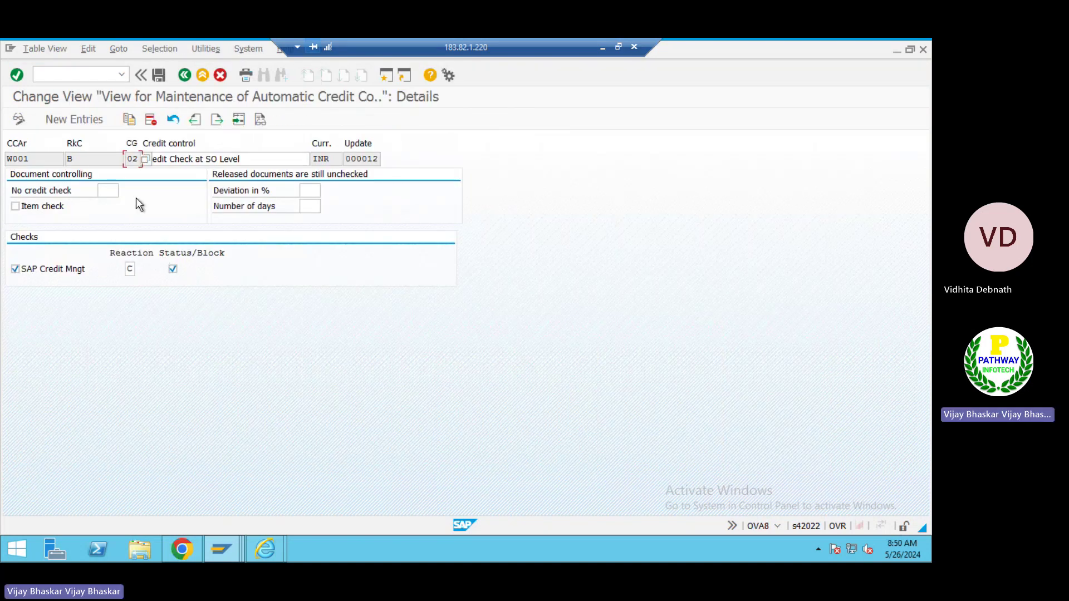
# Switch to the Escorts business partner session, set the risk class in the credit profile to C Medium Default Risk and save
pyautogui.hotkey('alt', 'Tab')
pyautogui.hotkey('alt', 'Tab')
pyautogui.hotkey('alt', 'Tab')
pyautogui.hotkey('alt', 'Tab')
pyautogui.hotkey('alt', 'Tab')
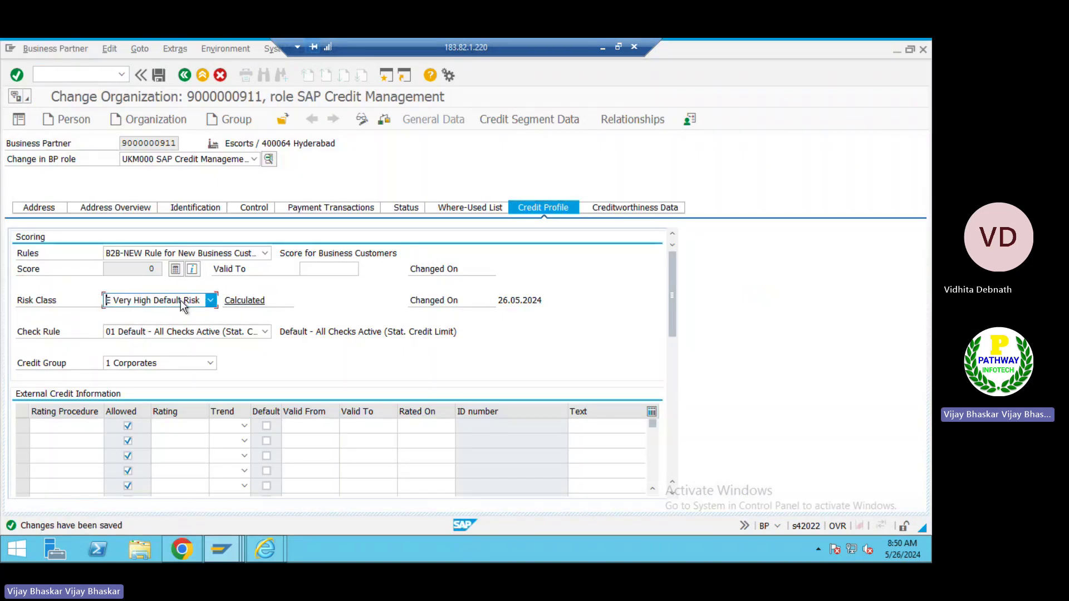
pyautogui.click(177, 301)
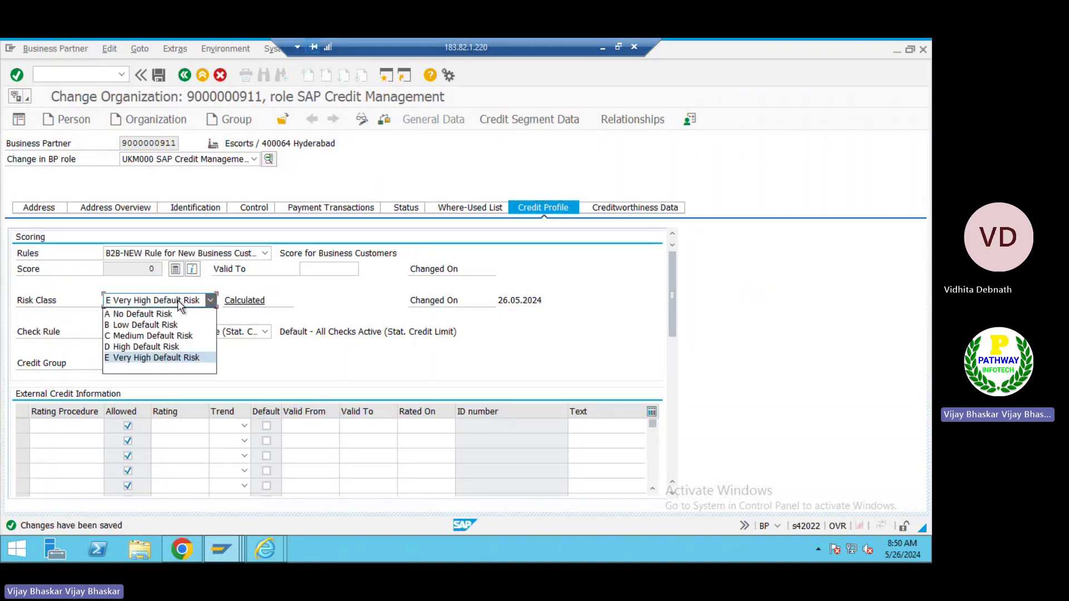
pyautogui.click(151, 337)
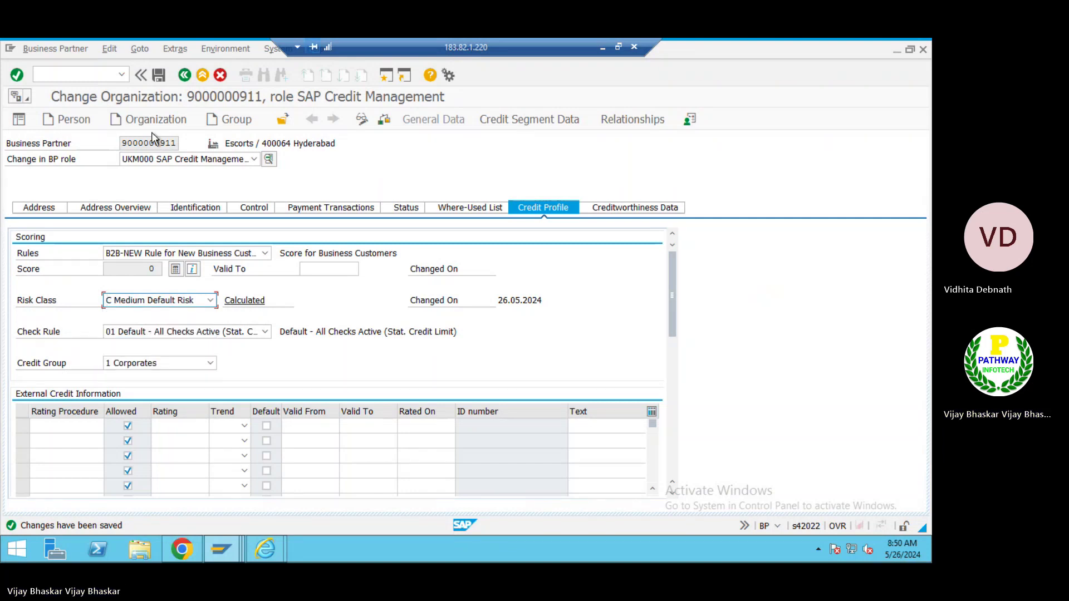
pyautogui.click(157, 75)
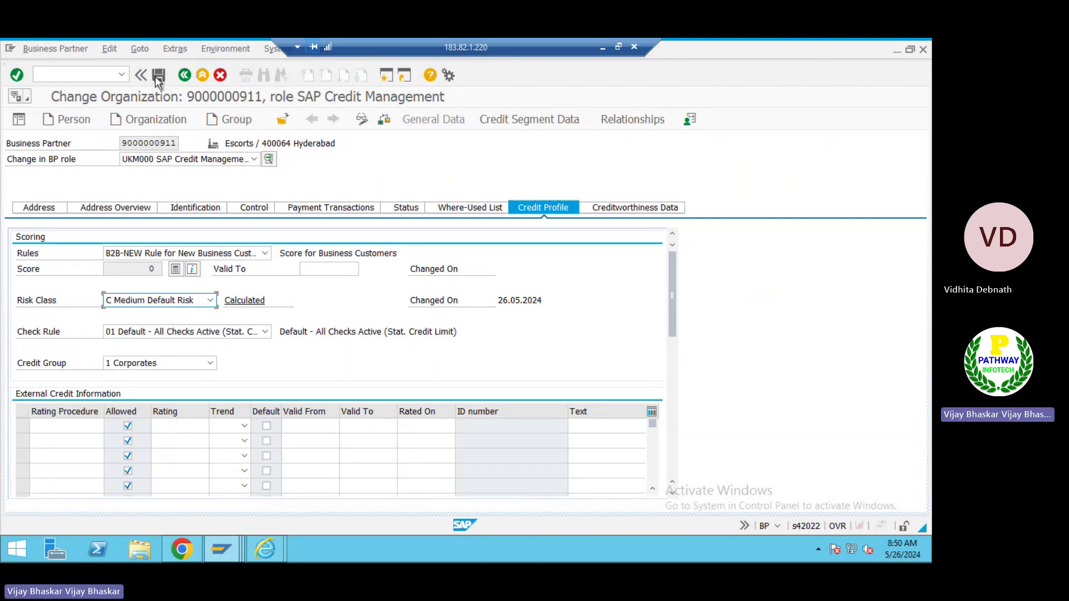
# Return to the Create Standard Order session and restart transaction VA01, discarding the unsaved order
pyautogui.hotkey('alt', 'Tab')
pyautogui.hotkey('alt', 'Tab')
pyautogui.press('Tab')
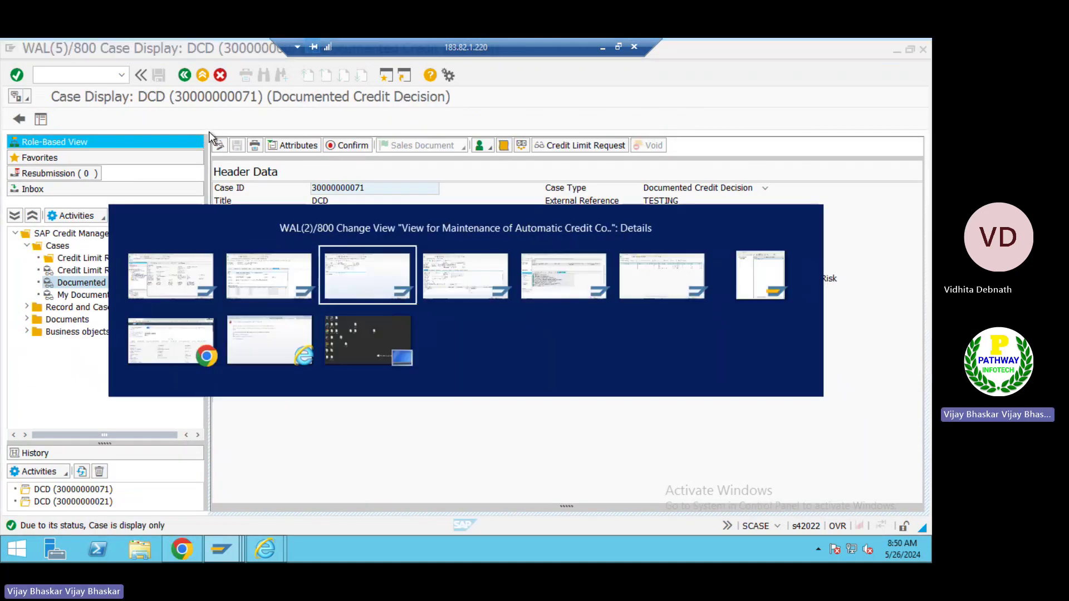
pyautogui.hotkey('alt', 'Tab')
pyautogui.press('Tab')
pyautogui.press('Tab')
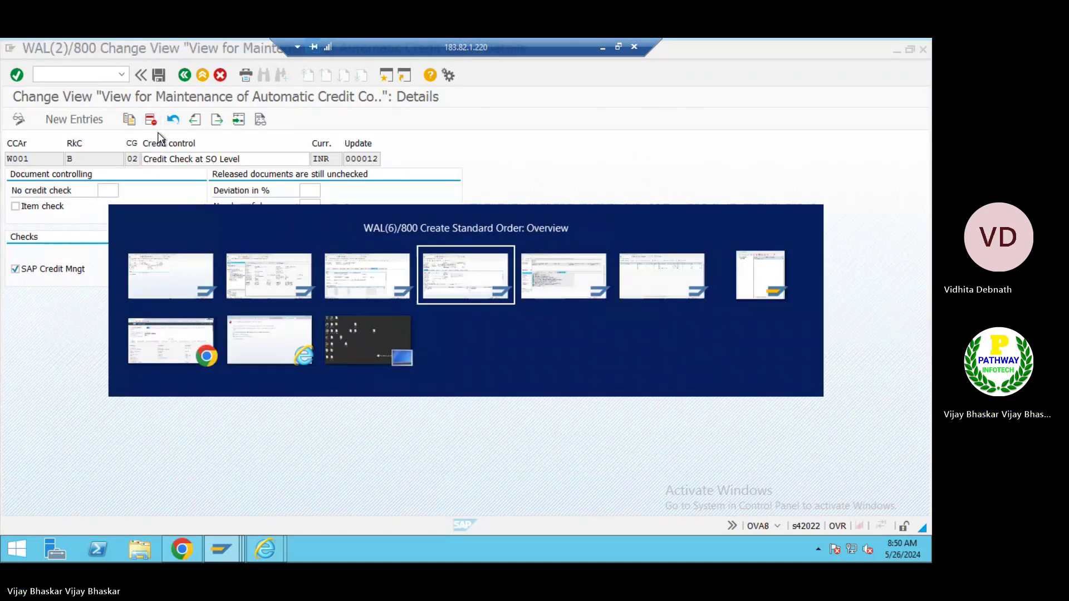
pyautogui.click(77, 75)
pyautogui.write('/')
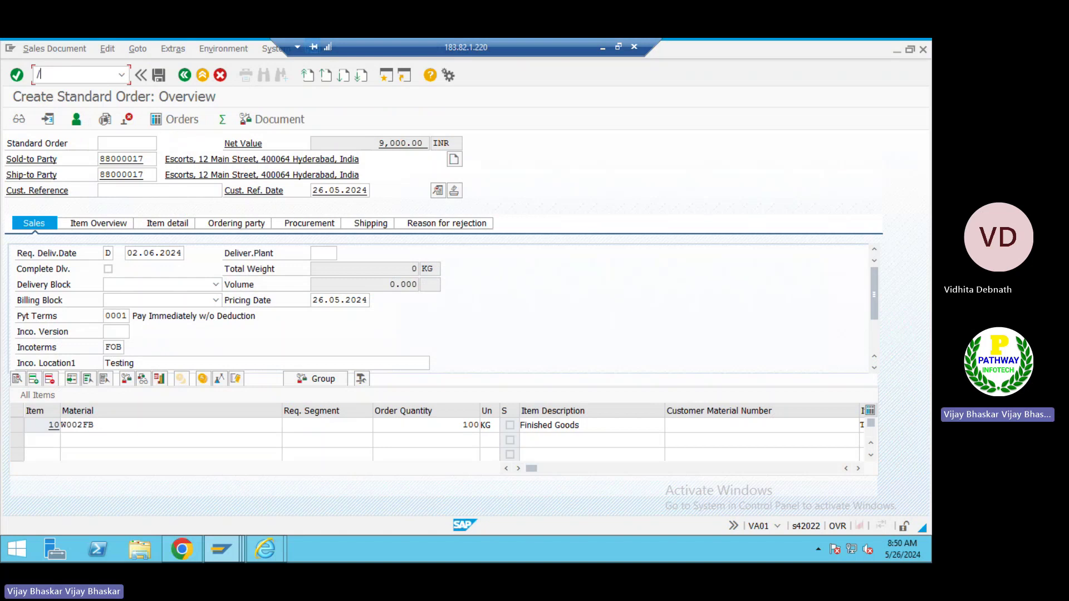
pyautogui.write('nva01')
pyautogui.press('Return')
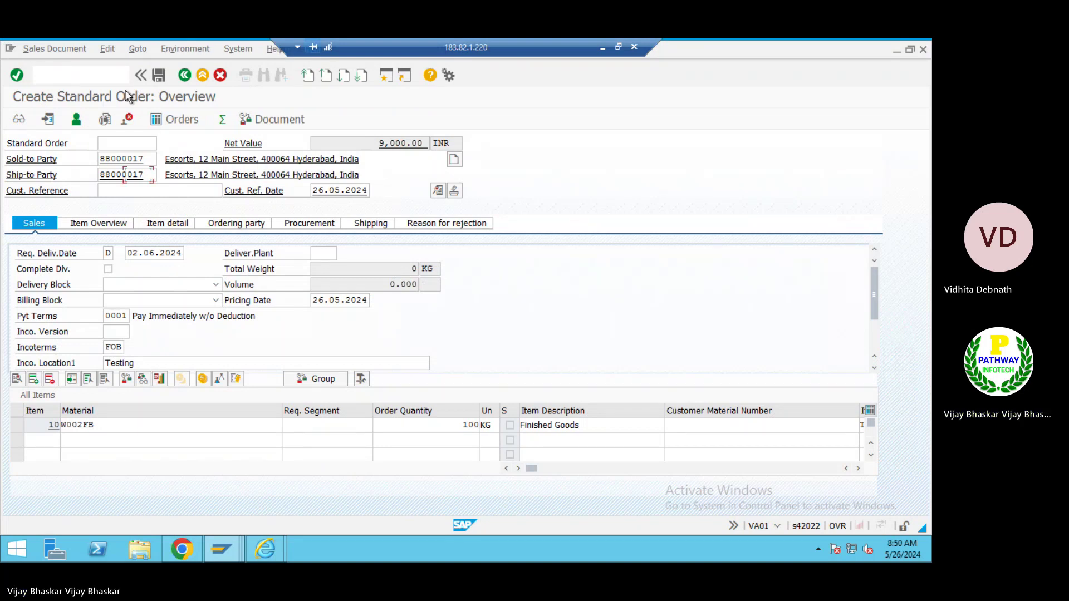
# Create a standard order with reference to the same existing order by entering its number and copying it
pyautogui.click(133, 119)
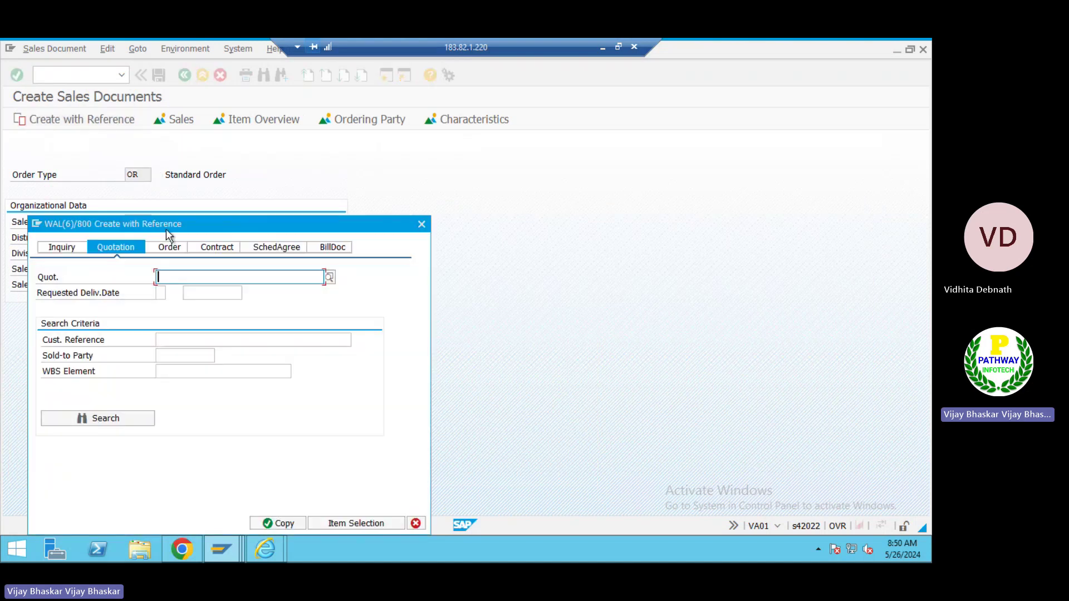
pyautogui.click(165, 248)
pyautogui.write('758')
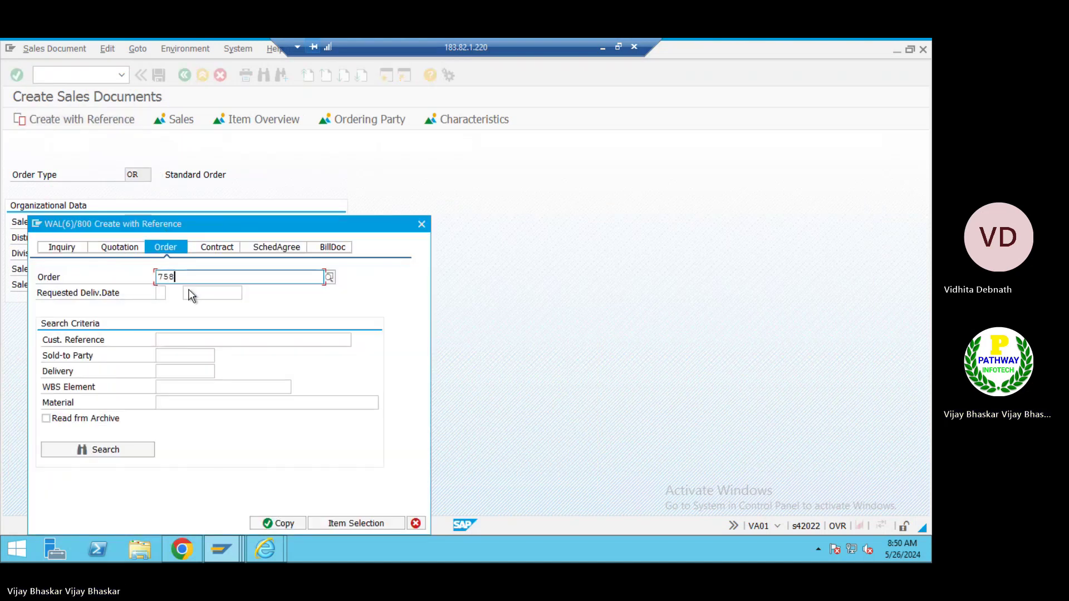
pyautogui.press('Return')
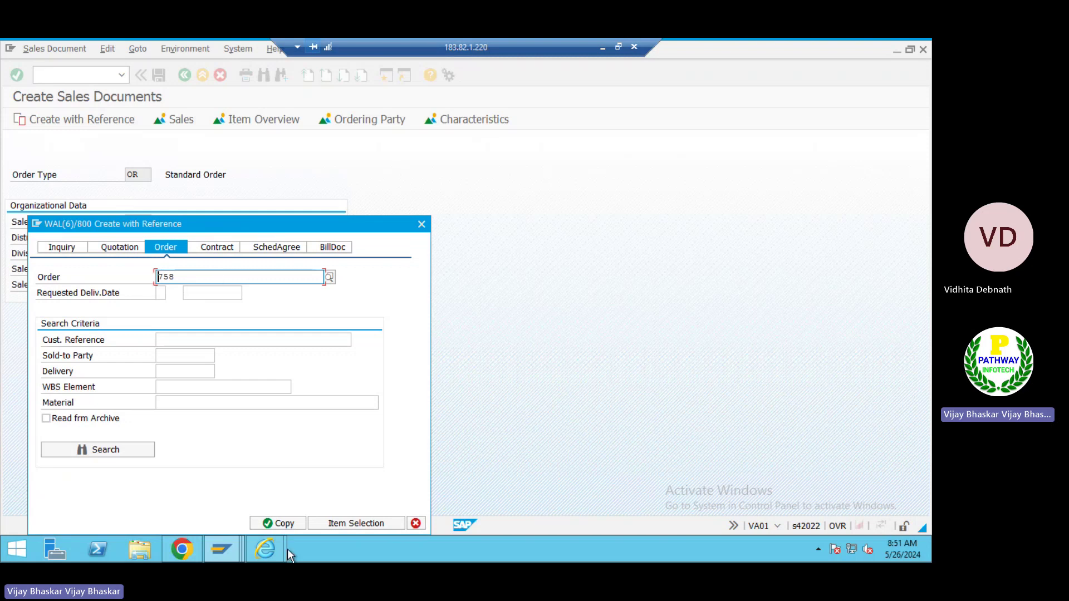
pyautogui.click(284, 524)
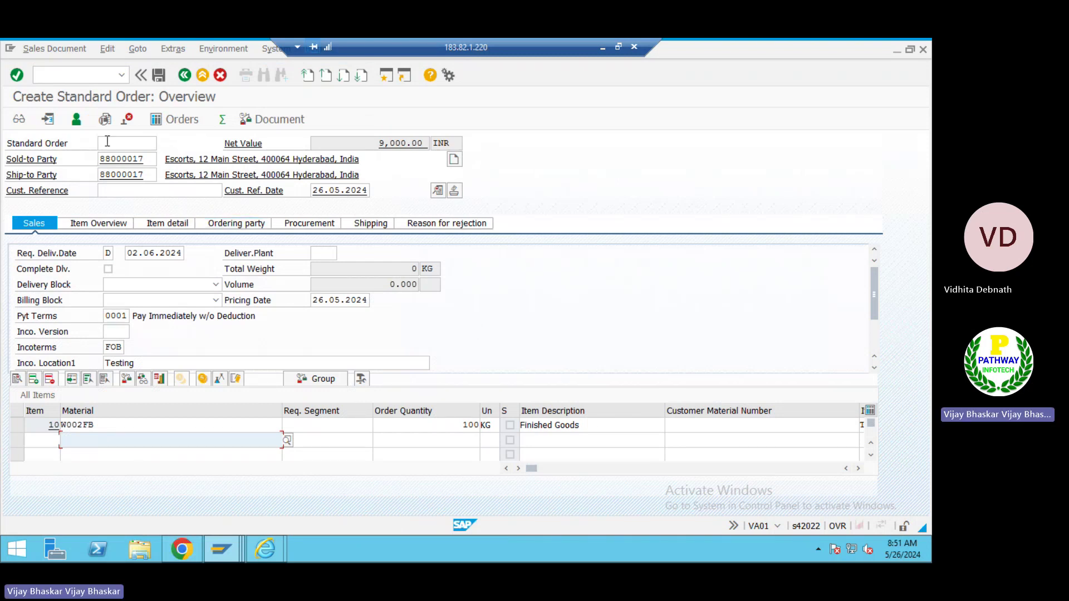
# Try to save the order, choose to edit the incomplete document and enter Testing as the missing customer reference
pyautogui.click(159, 74)
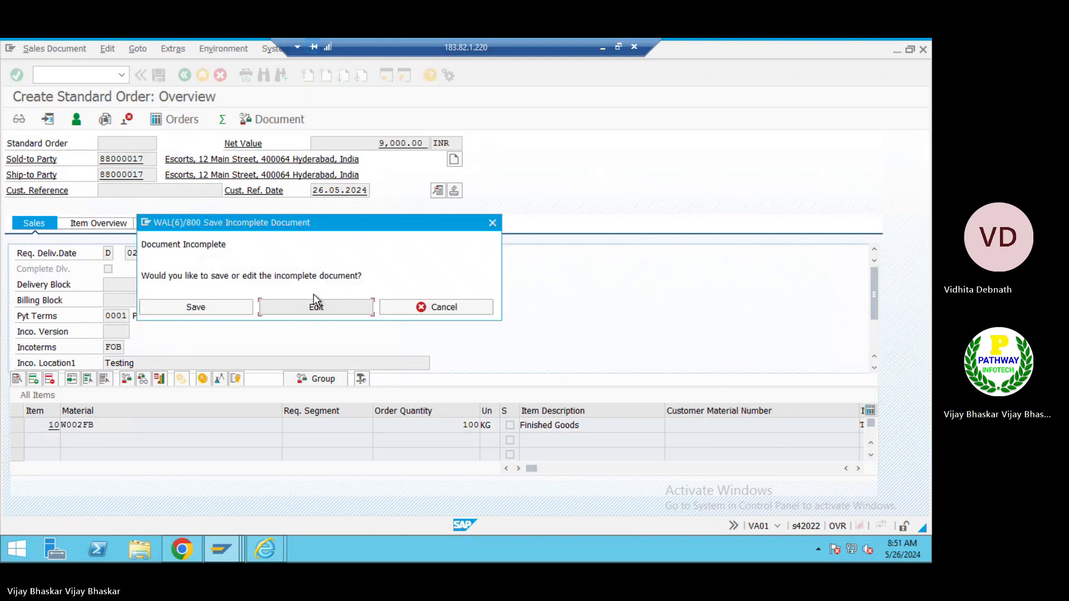
pyautogui.click(328, 307)
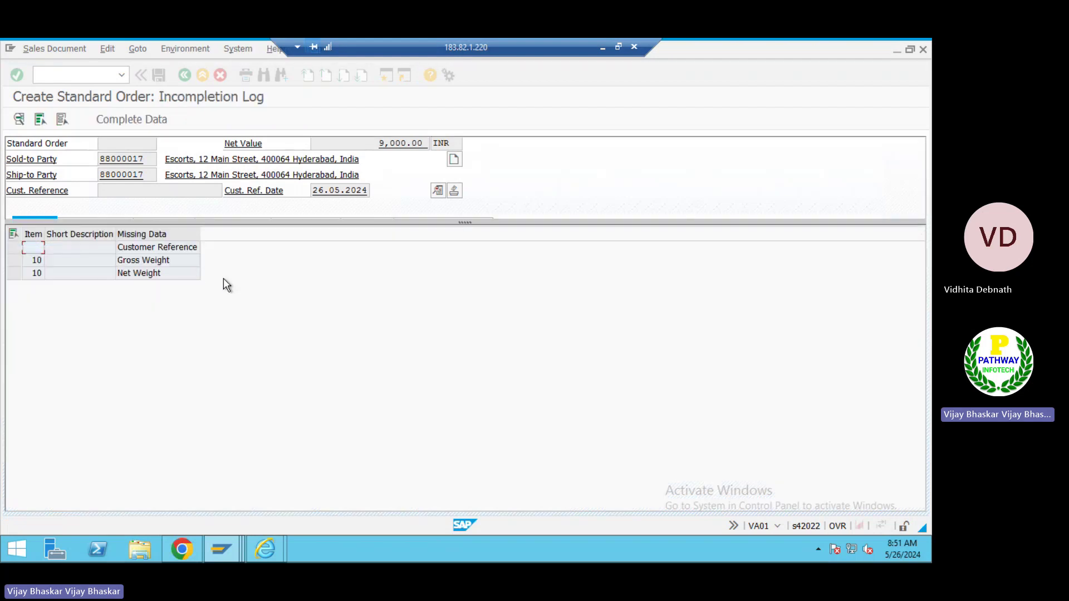
pyautogui.doubleClick(139, 246)
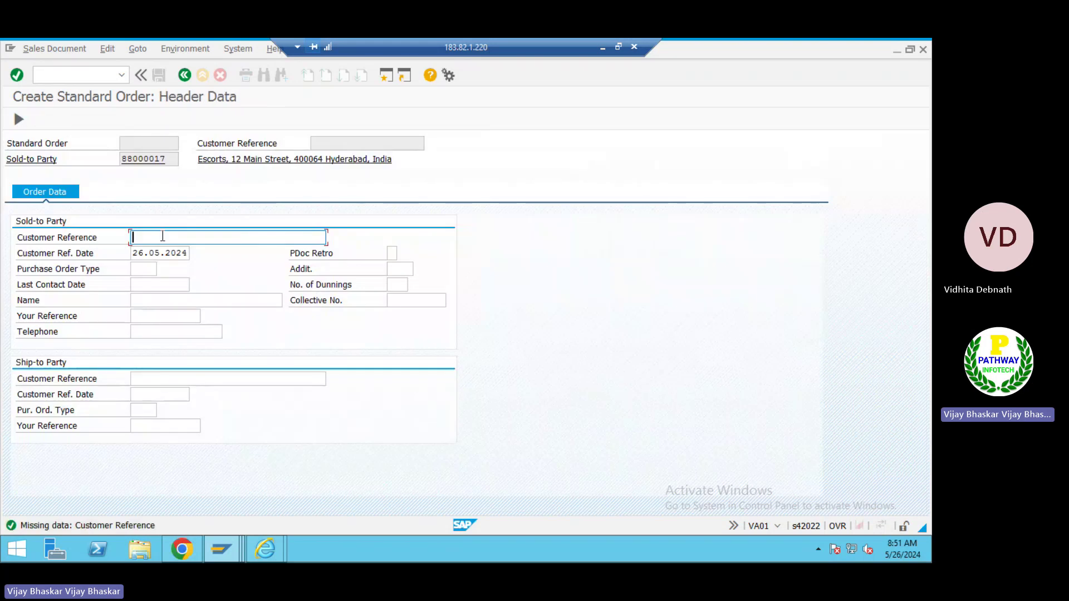
pyautogui.write('Testing')
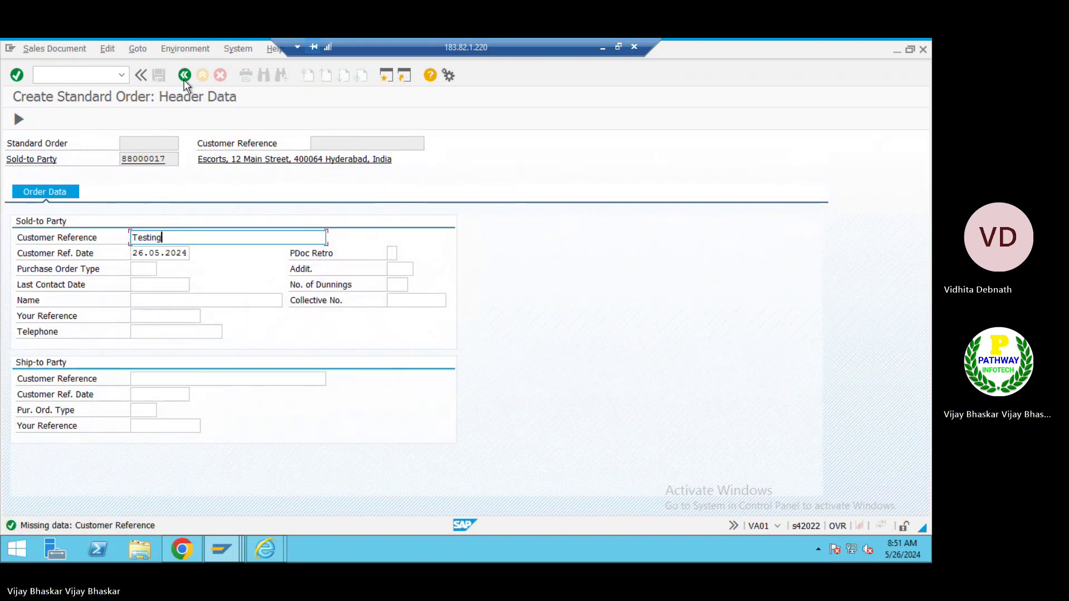
pyautogui.click(19, 118)
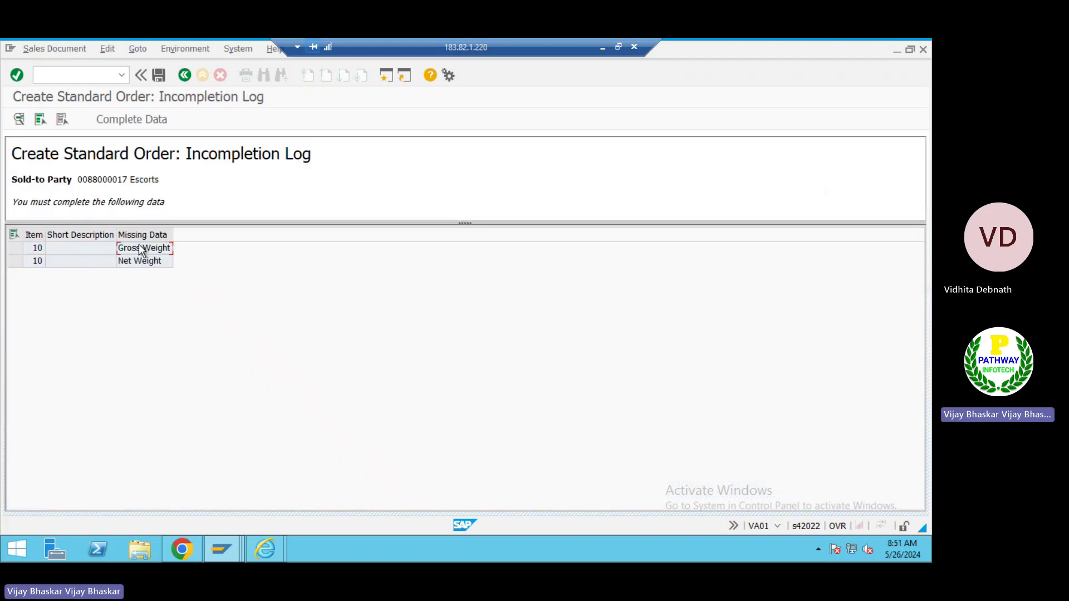
# Complete item 10 with a net weight and gross weight of 100 KG, return to the overview and save the order
pyautogui.doubleClick(141, 249)
pyautogui.click(191, 463)
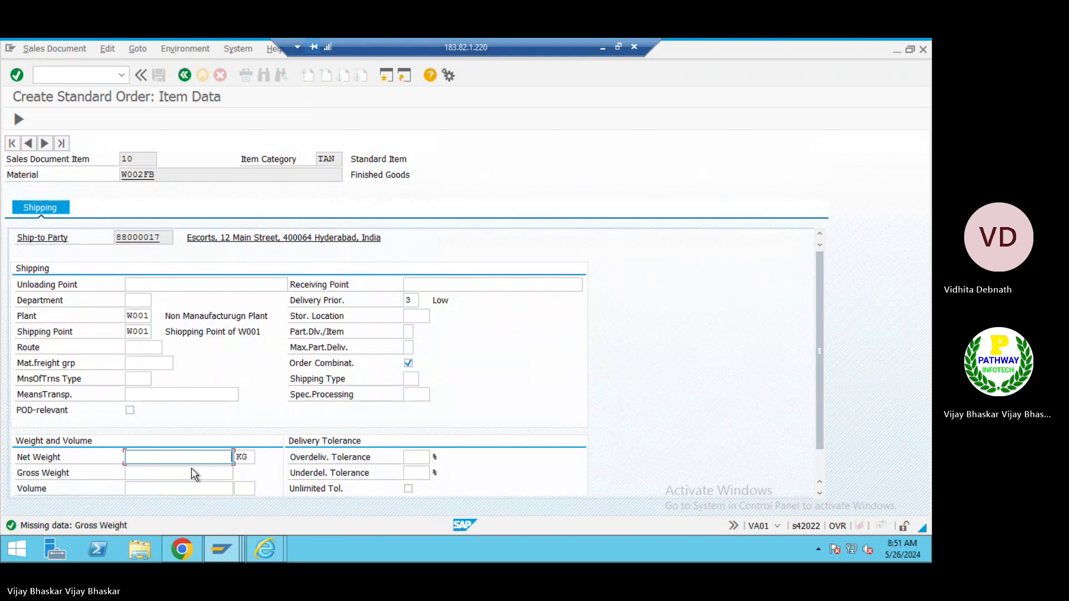
pyautogui.click(194, 473)
pyautogui.click(194, 473)
pyautogui.click(195, 487)
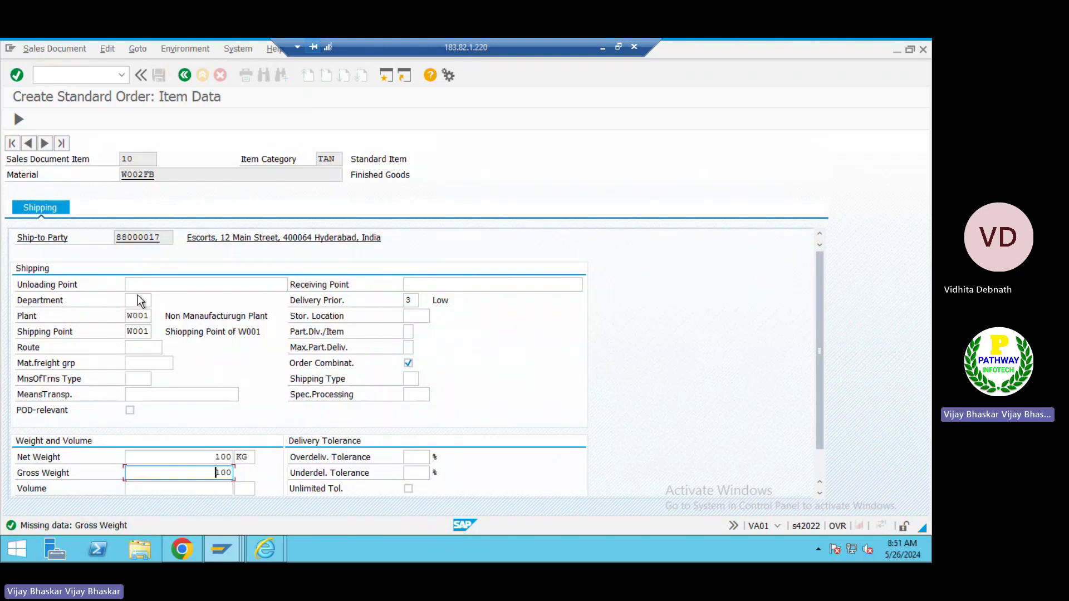
pyautogui.click(185, 77)
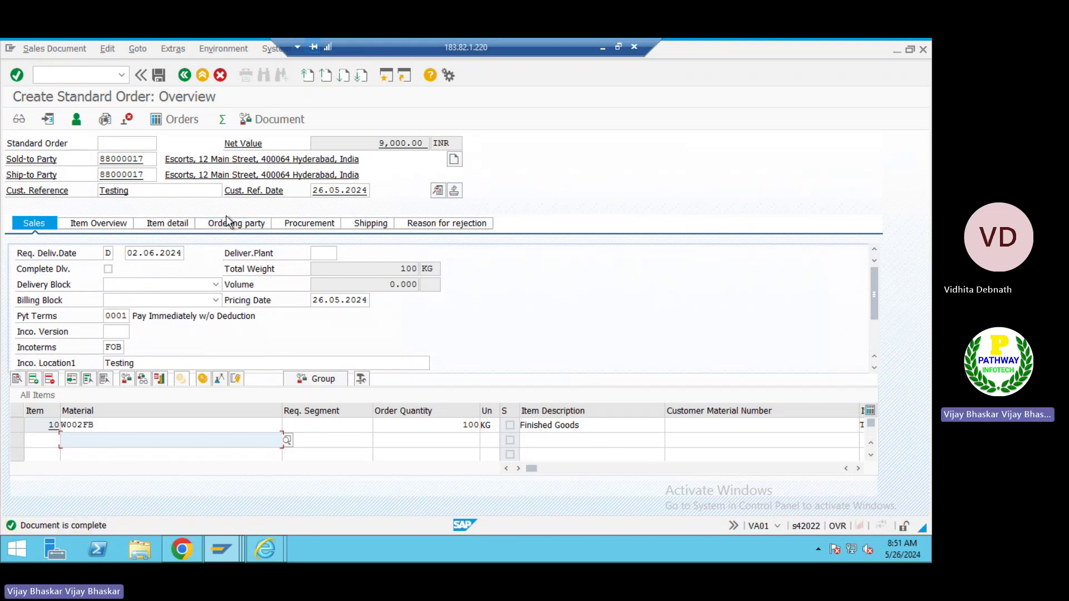
pyautogui.click(159, 75)
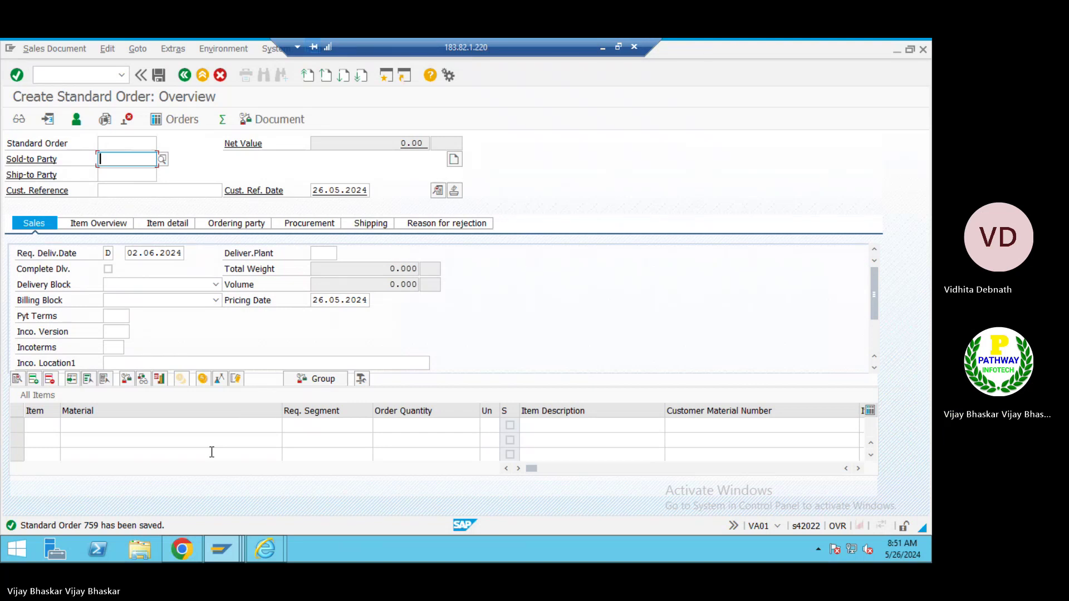
# Switch to the automatic credit control session, return to its overview and examine the entries for credit control area W001
pyautogui.hotkey('alt', 'Tab')
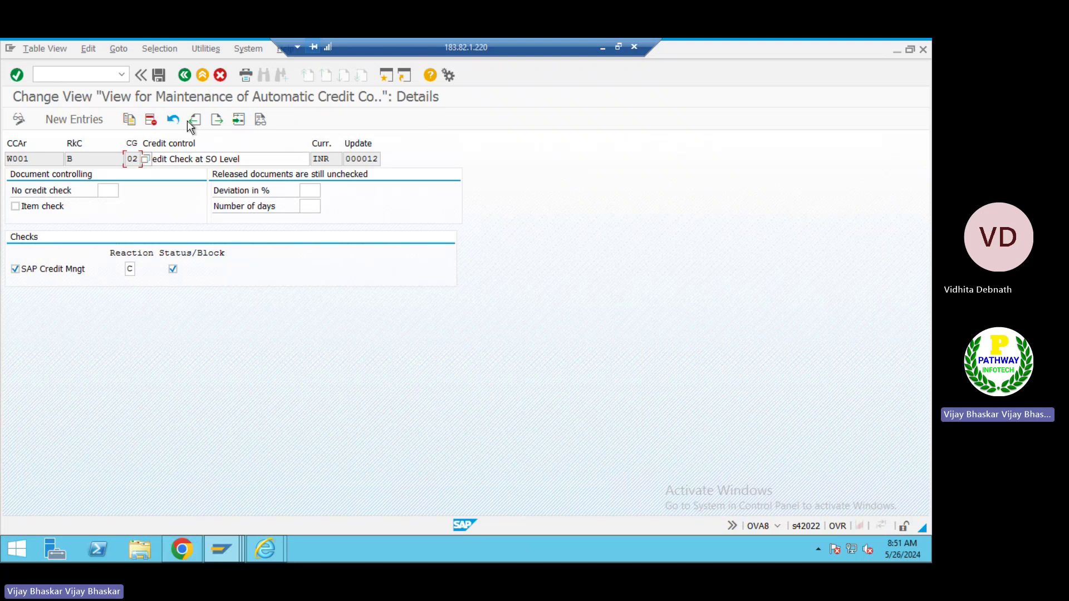
pyautogui.click(184, 75)
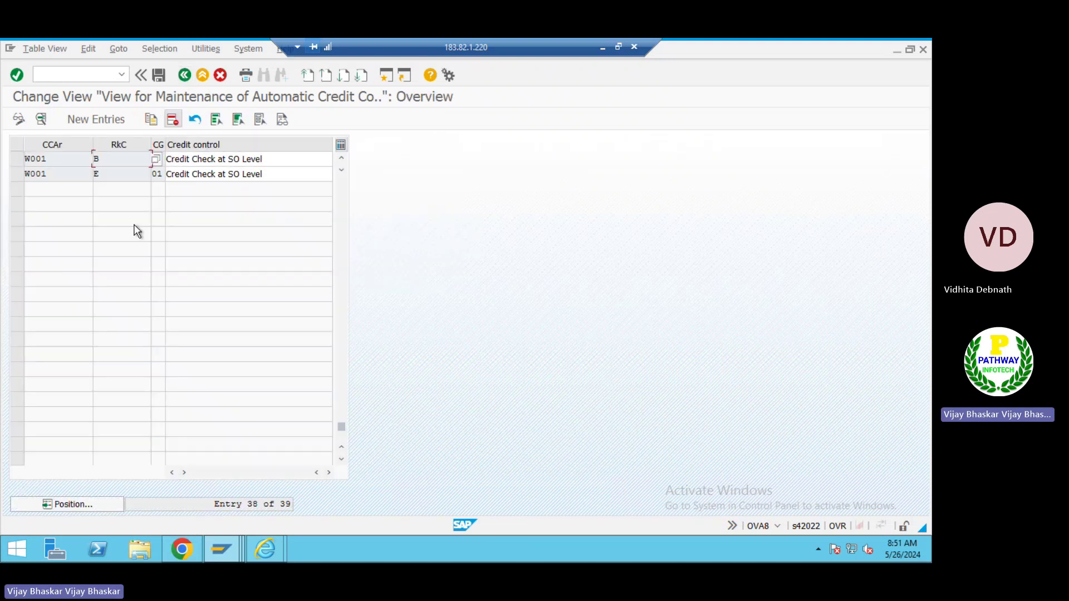
pyautogui.scroll(2, 134, 234)
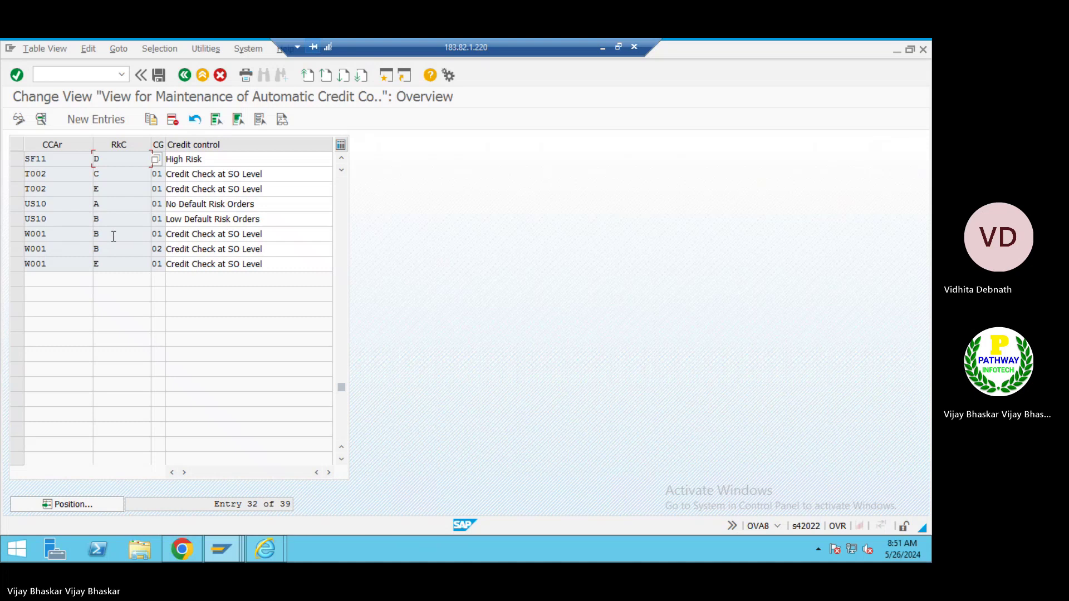
# Switch to the Escorts business partner session and review the available risk classes in the credit profile without changing the selection
pyautogui.hotkey('alt', 'Tab')
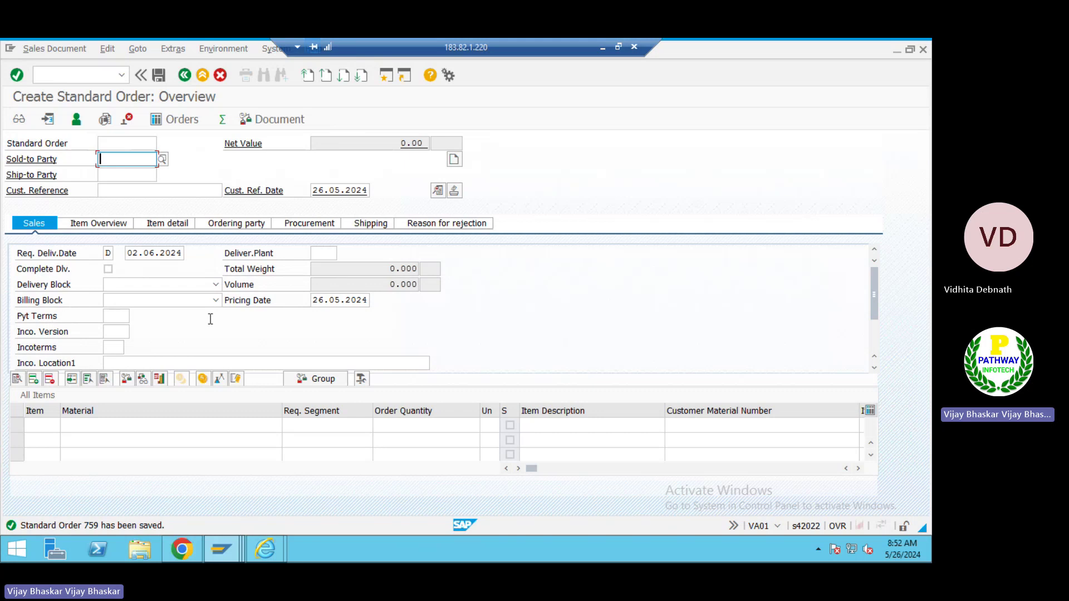
pyautogui.hotkey('alt', 'Tab')
pyautogui.hotkey('alt', 'Tab')
pyautogui.hotkey('alt', 'Tab')
pyautogui.hotkey('alt', 'Tab')
pyautogui.hotkey('alt', 'Tab')
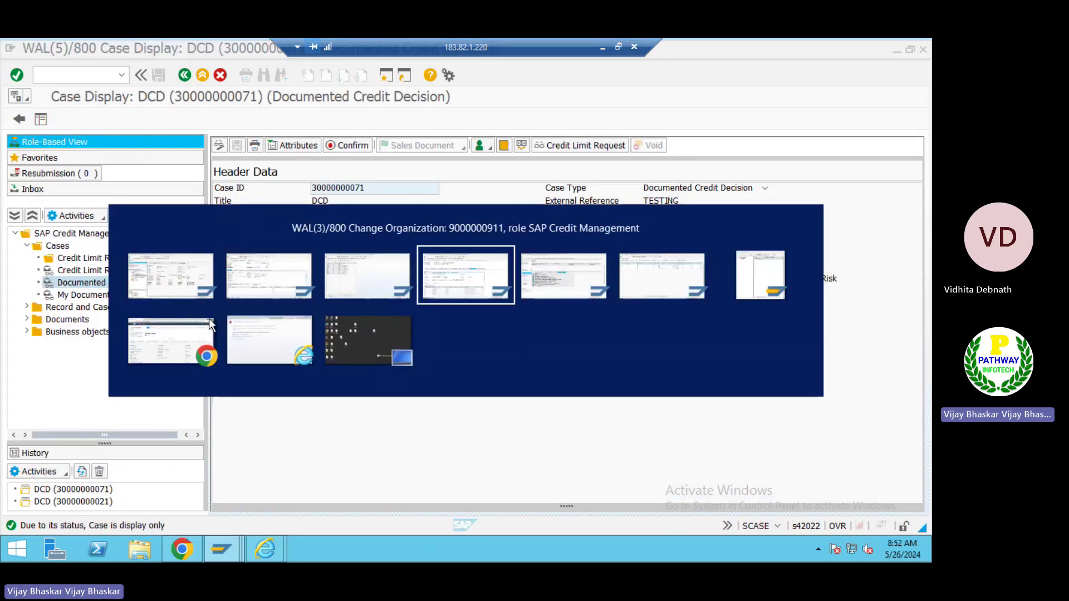
pyautogui.click(146, 301)
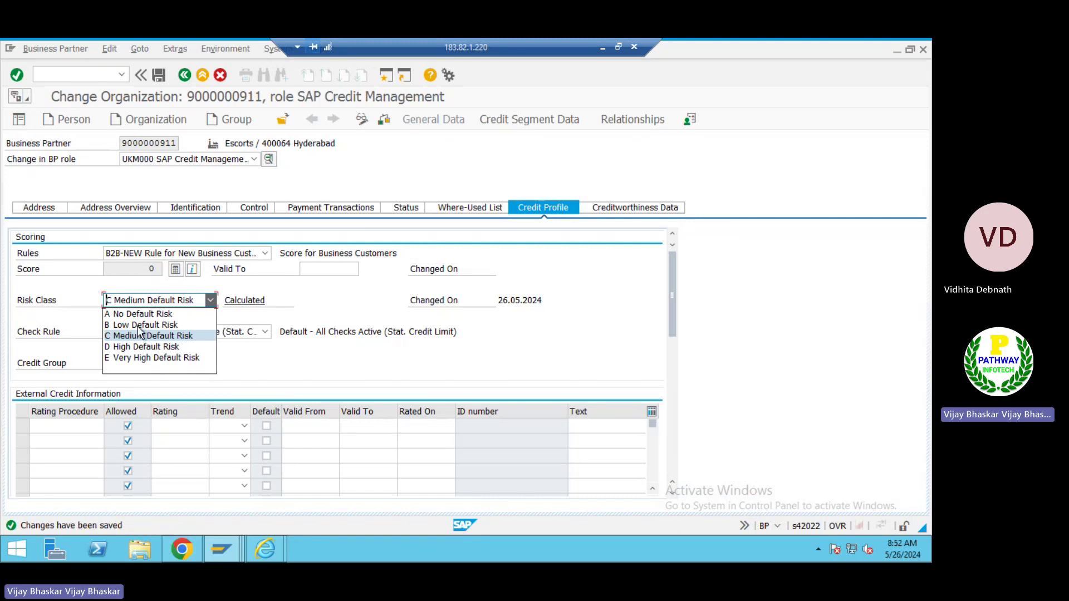
pyautogui.click(752, 328)
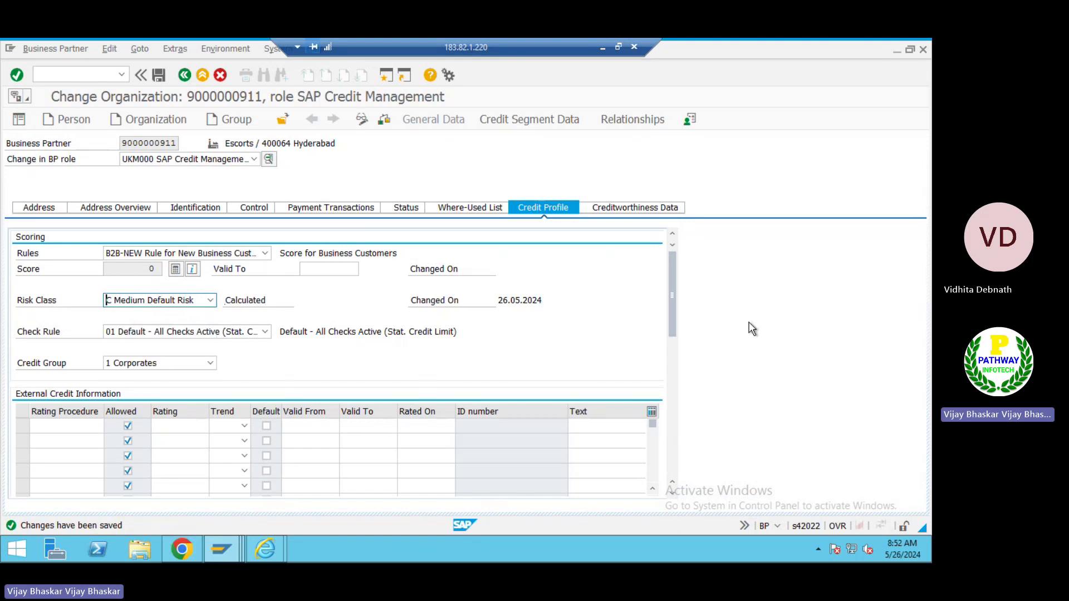
# Return to the automatic credit control overview and check which risk classes are maintained for W001
pyautogui.hotkey('alt', 'Tab')
pyautogui.hotkey('alt', 'Tab')
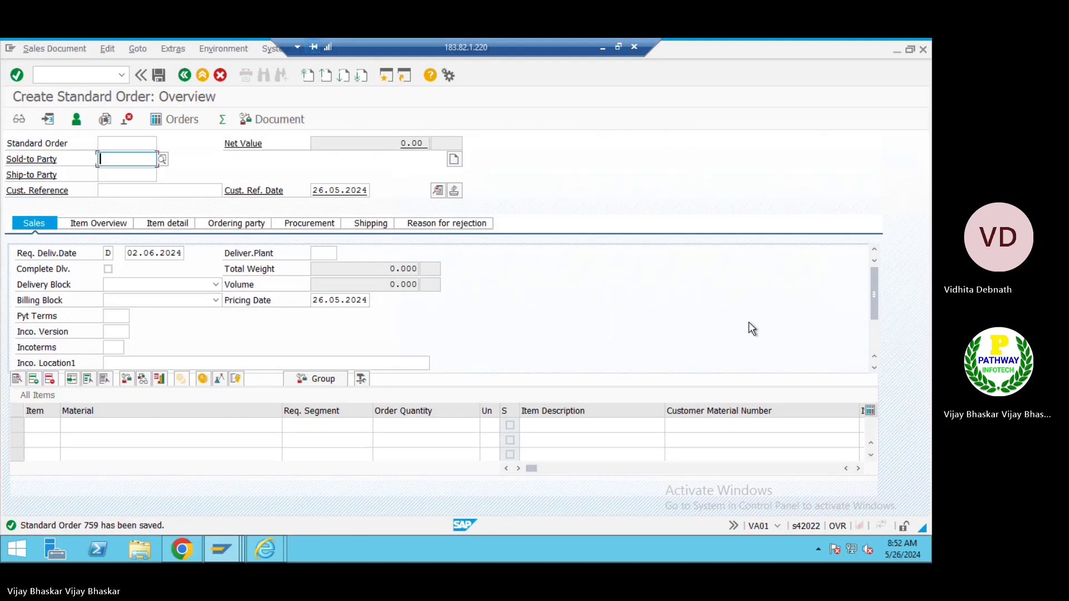
pyautogui.hotkey('alt', 'Tab')
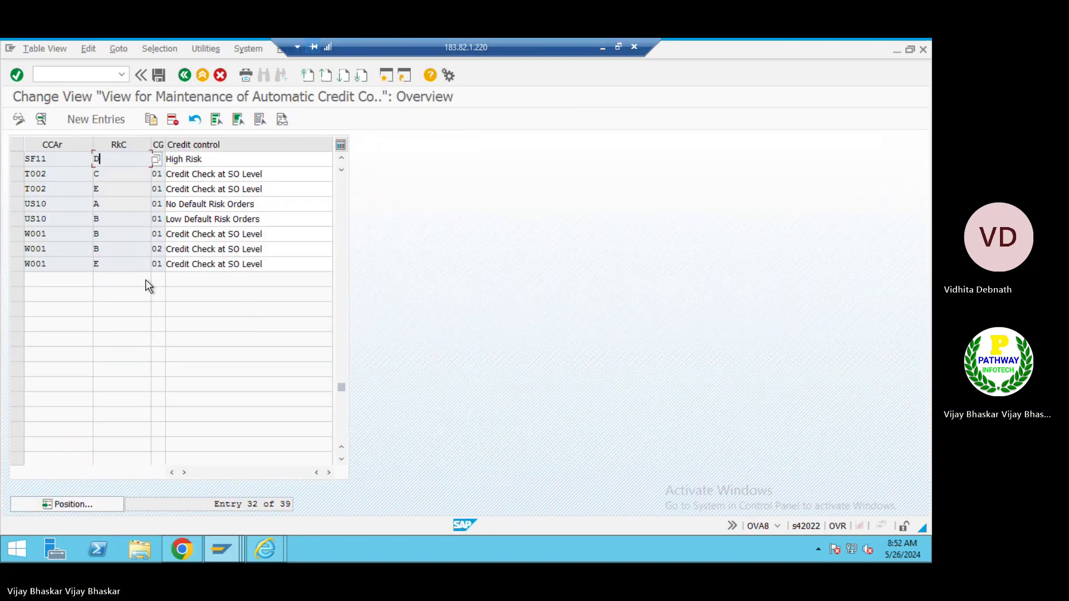
pyautogui.click(114, 235)
pyautogui.click(119, 263)
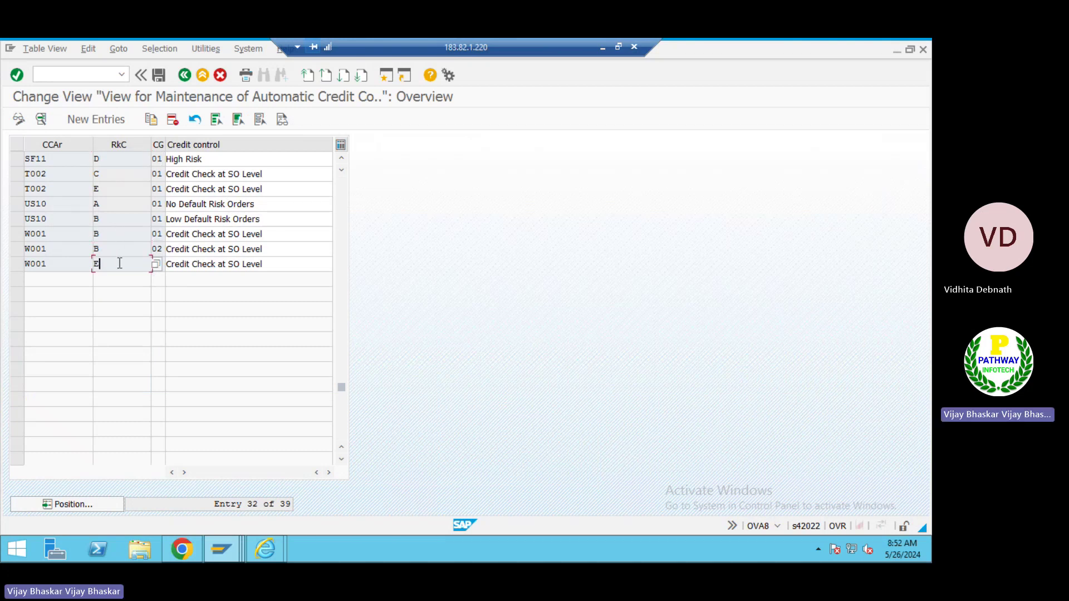
pyautogui.click(110, 233)
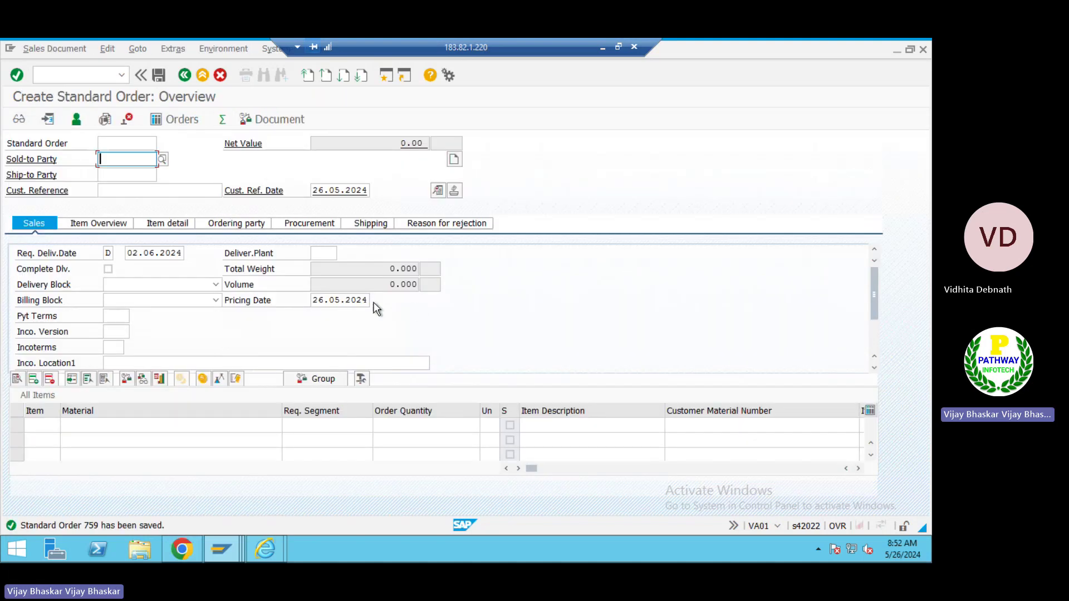
# Switch to the Escorts business partner session, set the risk class to B Low Default Risk and save
pyautogui.hotkey('alt', 'Tab')
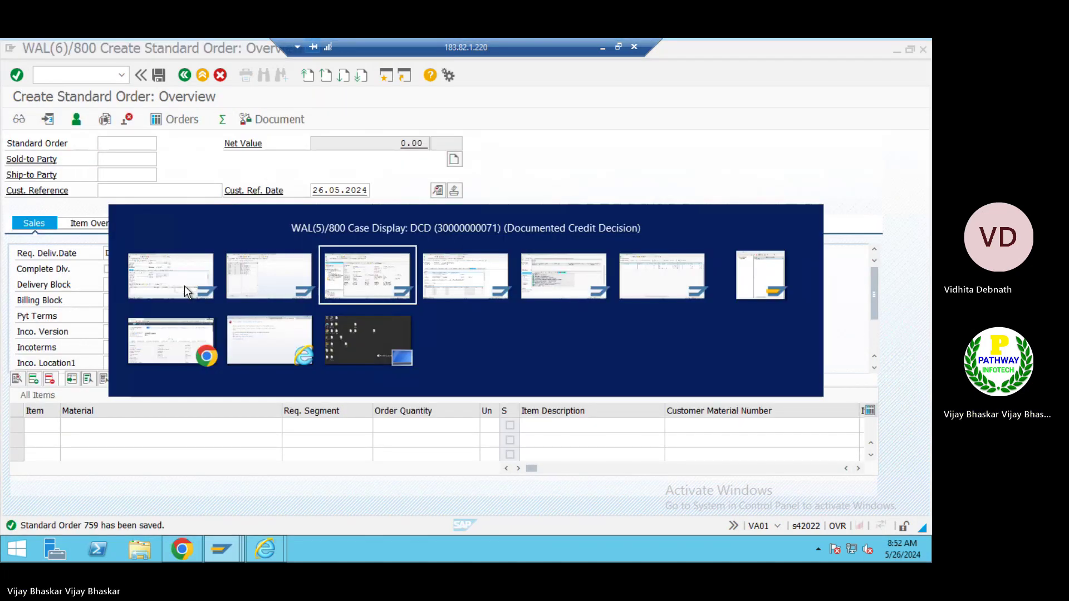
pyautogui.hotkey('alt', 'Tab')
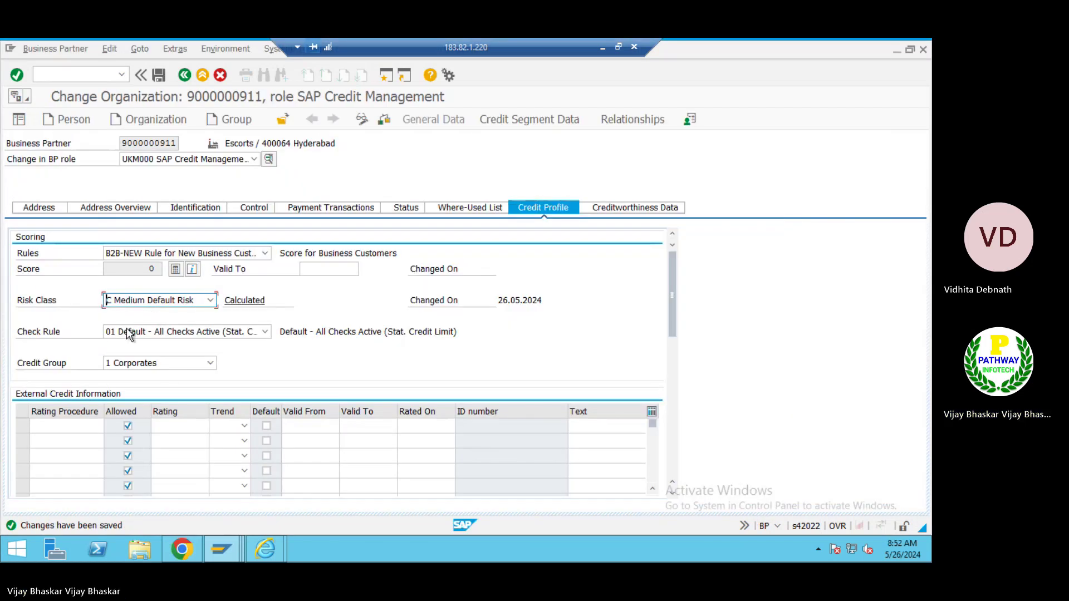
pyautogui.click(127, 300)
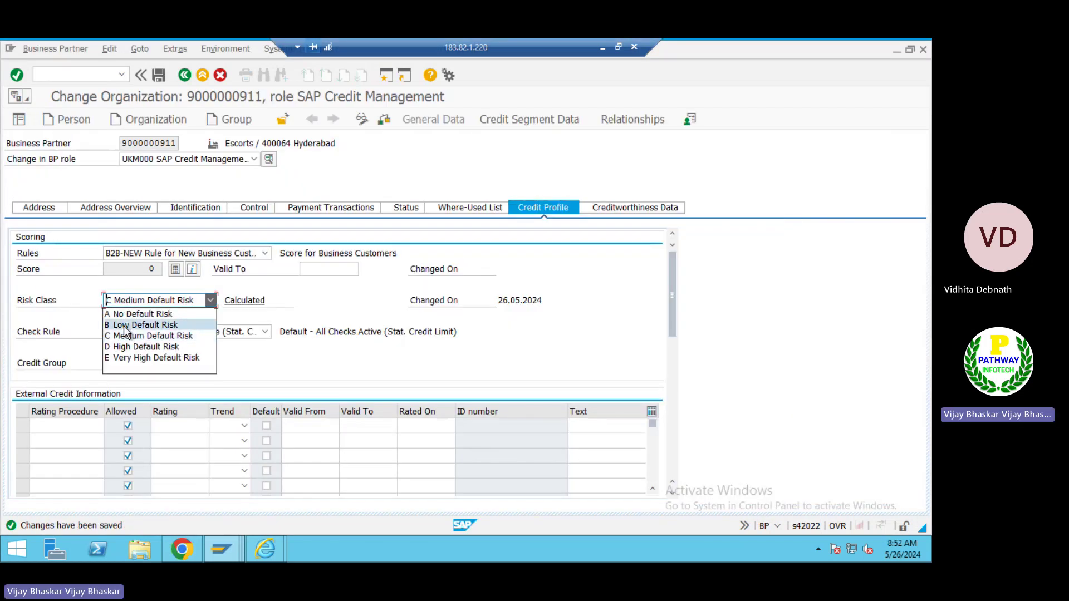
pyautogui.click(123, 325)
pyautogui.click(160, 75)
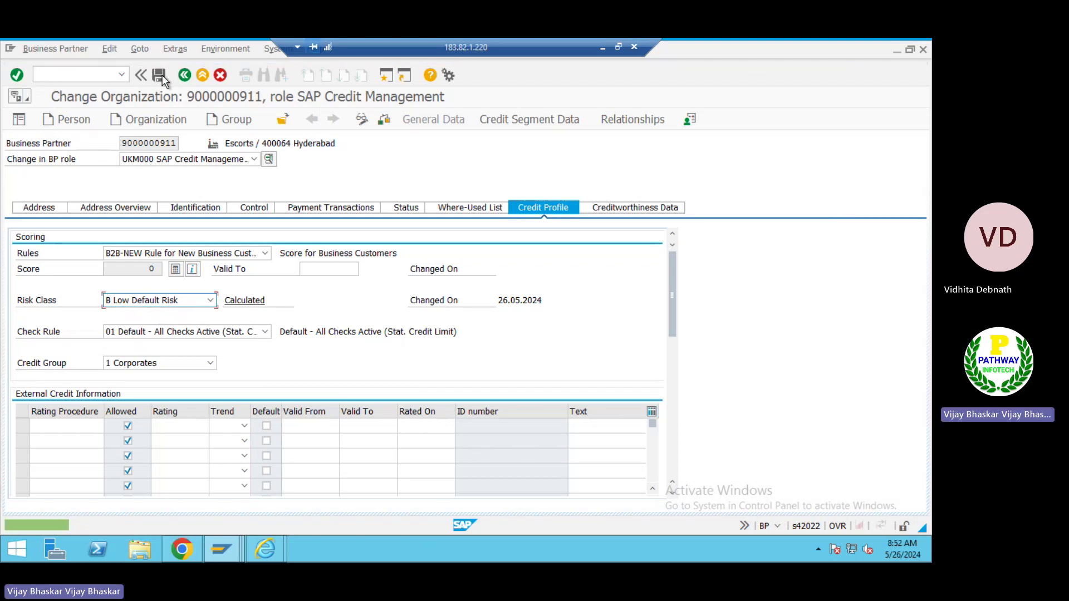
pyautogui.click(161, 75)
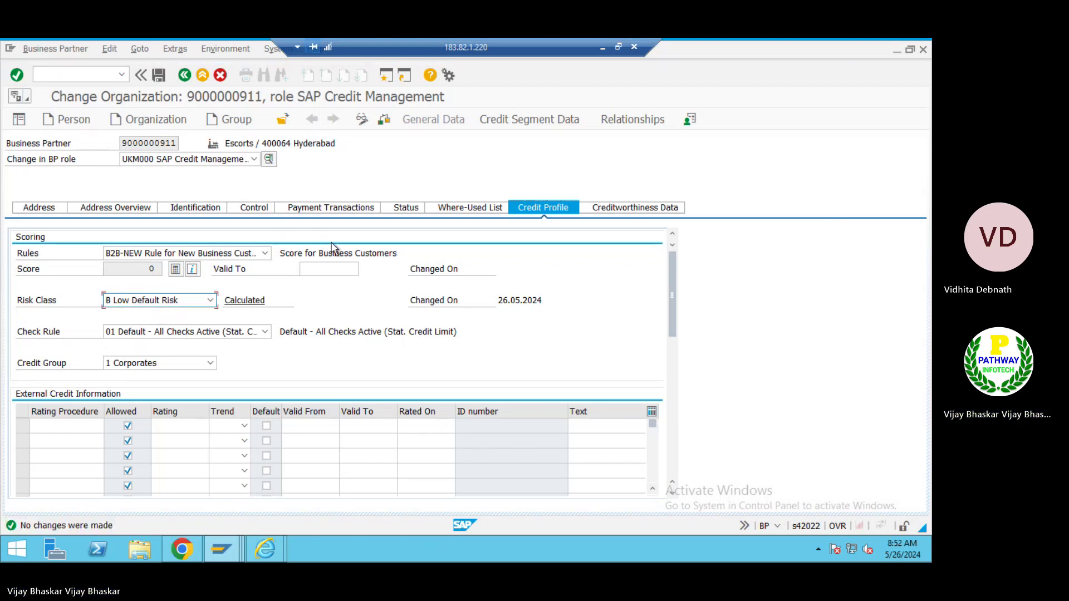
# Return to the Create Standard Order session and restart transaction VA01
pyautogui.hotkey('alt', 'Tab')
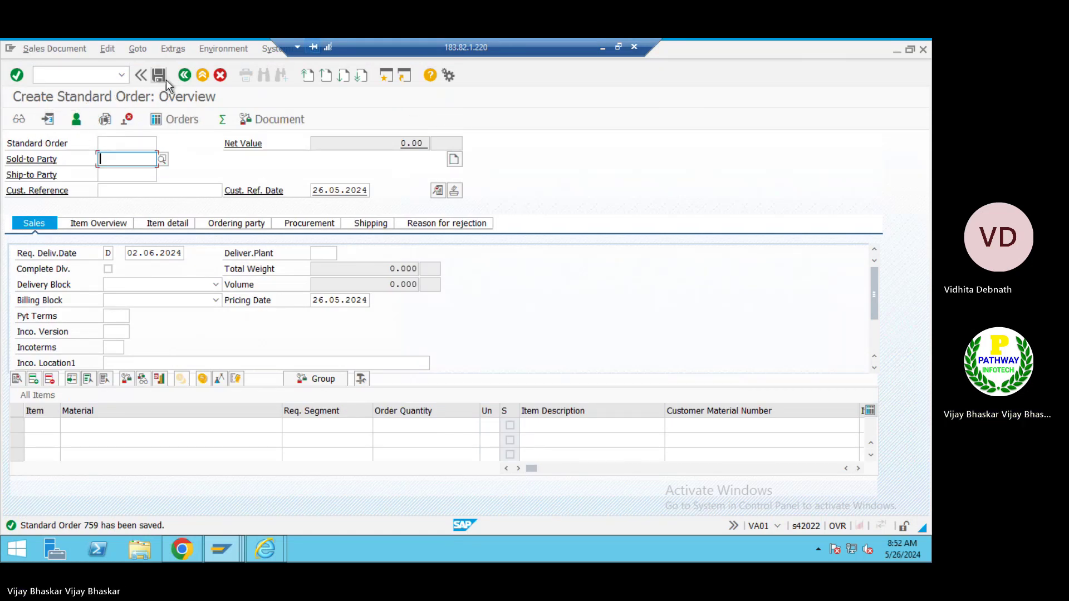
pyautogui.click(77, 75)
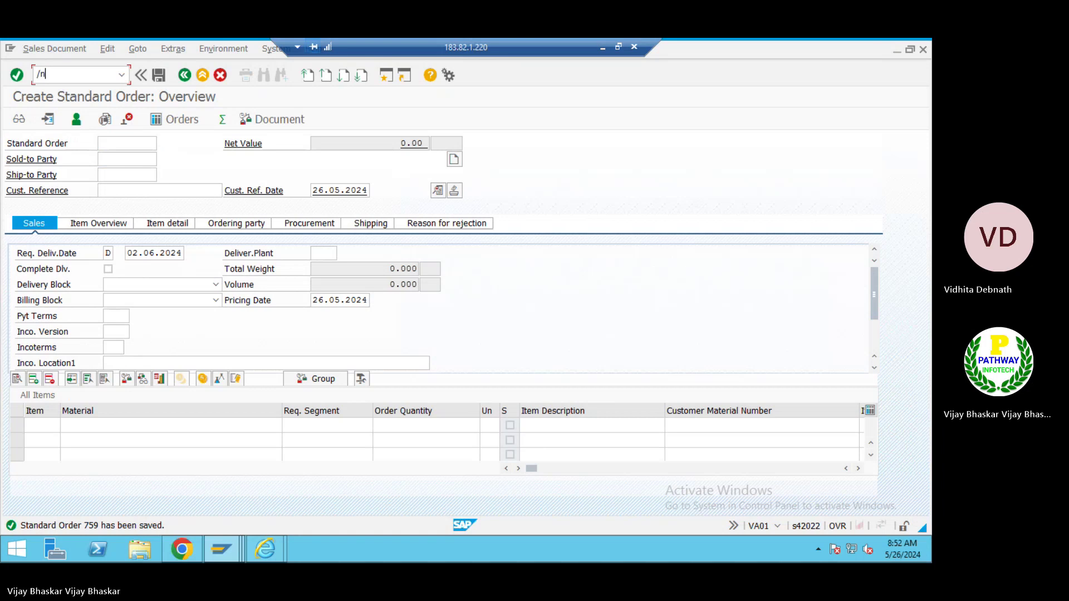
pyautogui.write('01')
pyautogui.press('Return')
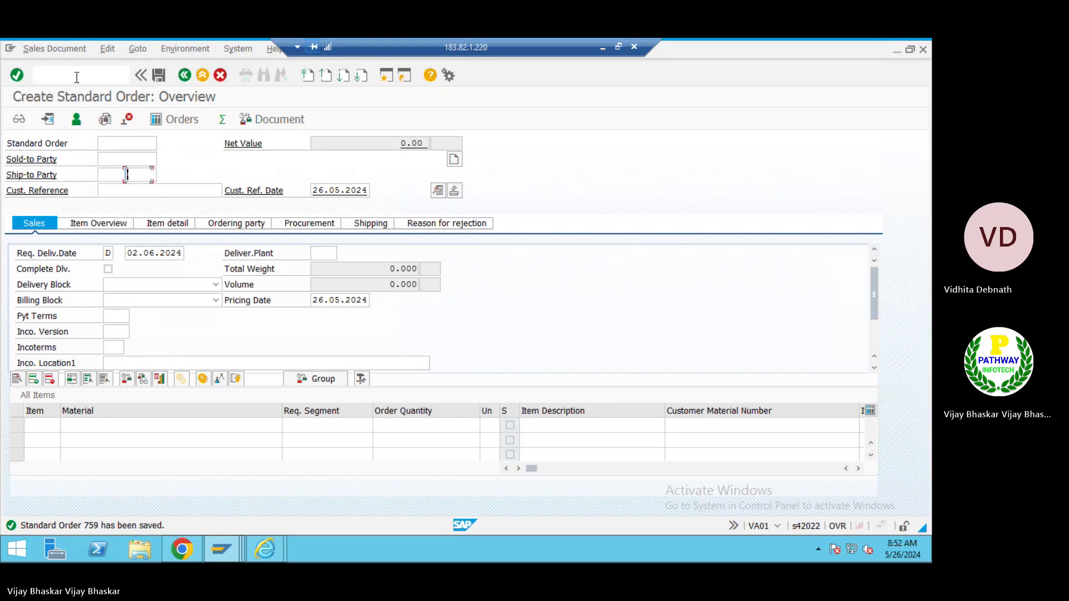
# Create another standard order with reference to the same existing order by entering its number and copying it
pyautogui.click(115, 119)
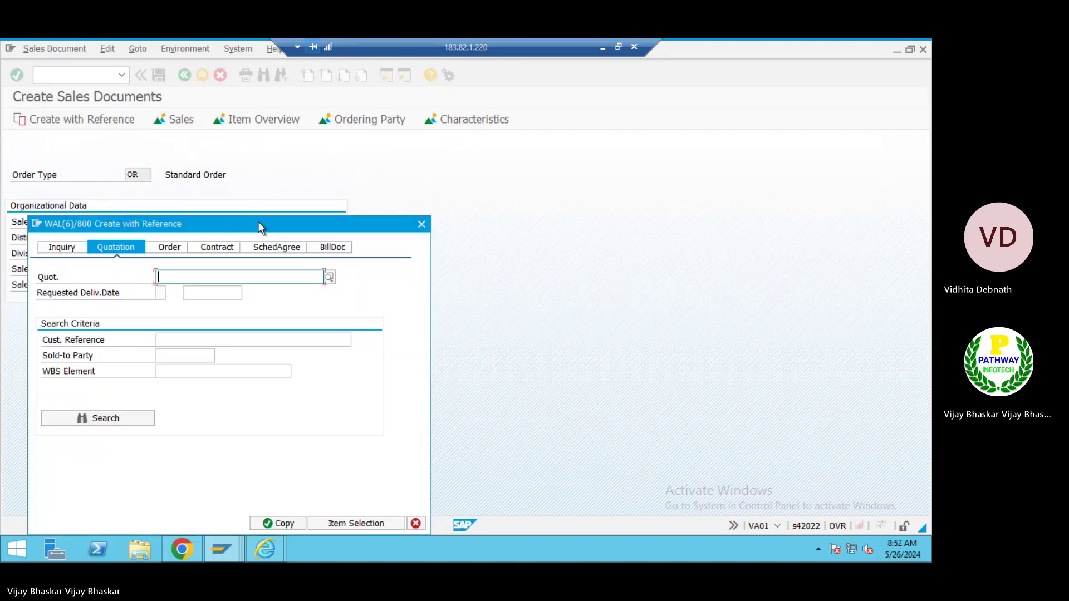
pyautogui.click(170, 247)
pyautogui.click(182, 278)
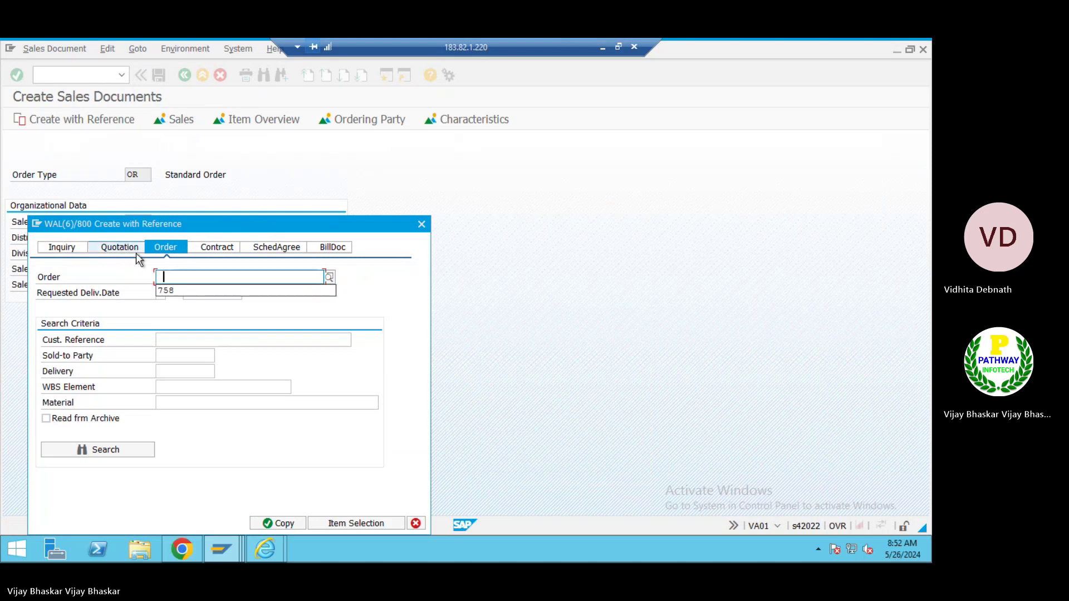
pyautogui.write('758')
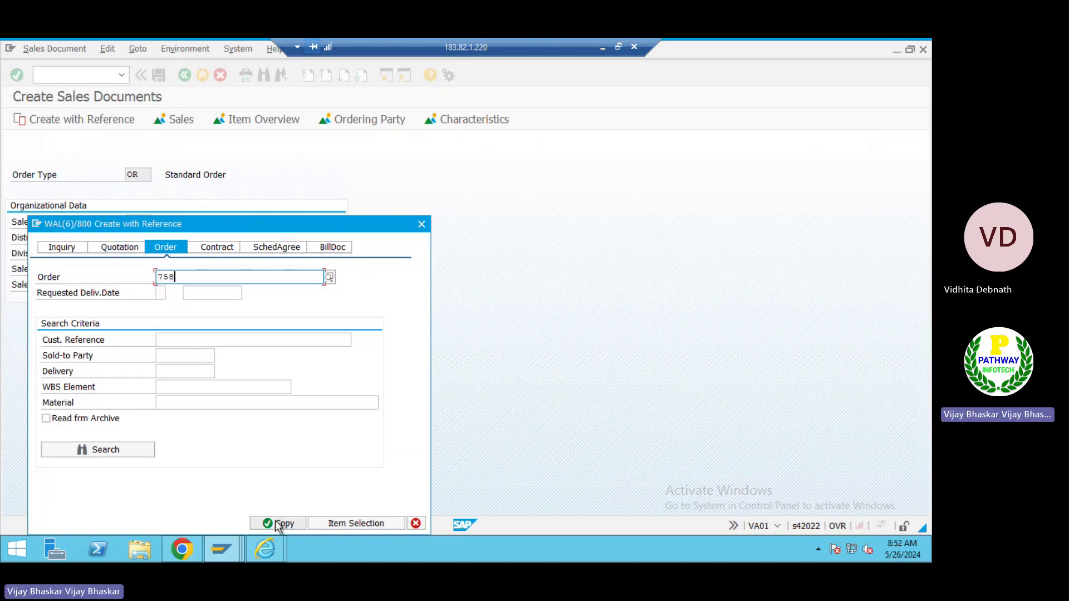
pyautogui.click(279, 524)
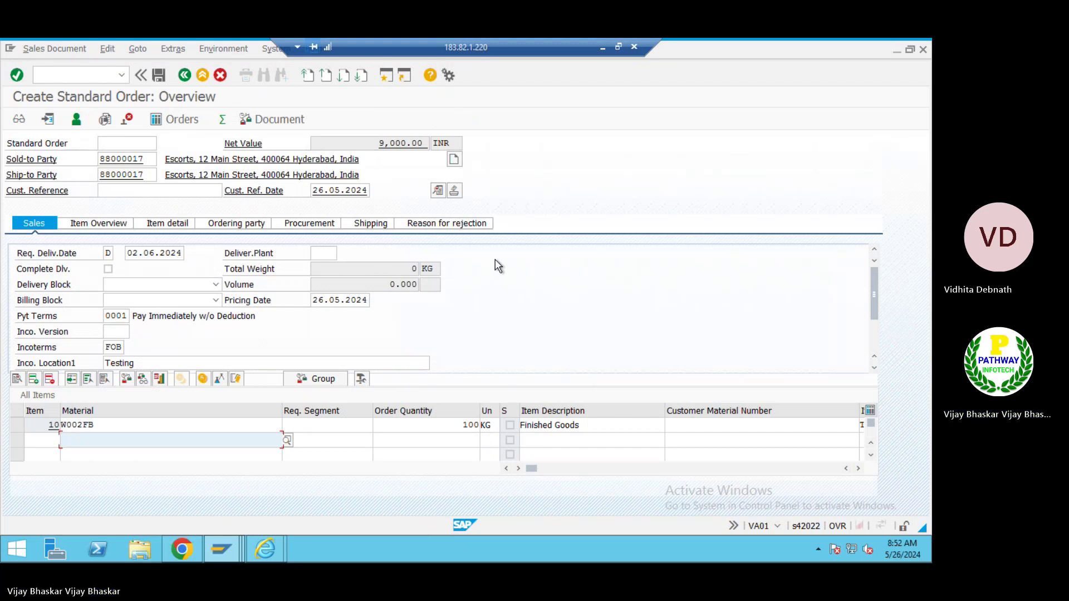
# Set the net weight and gross weight of item 10, W002FB, to 100 KG in its shipping data and return to the order overview
pyautogui.doubleClick(126, 424)
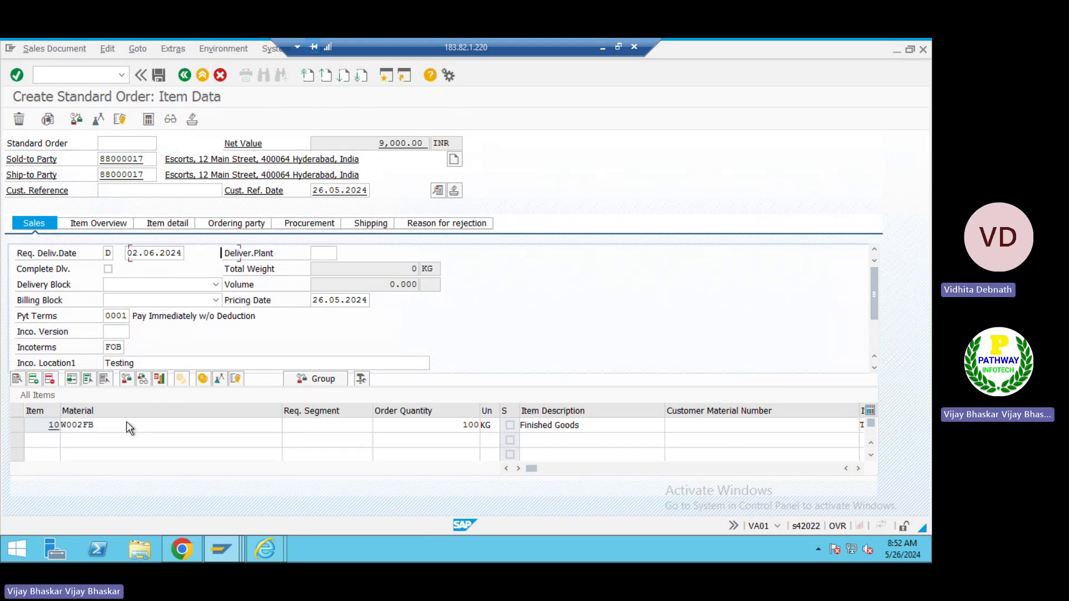
pyautogui.click(146, 208)
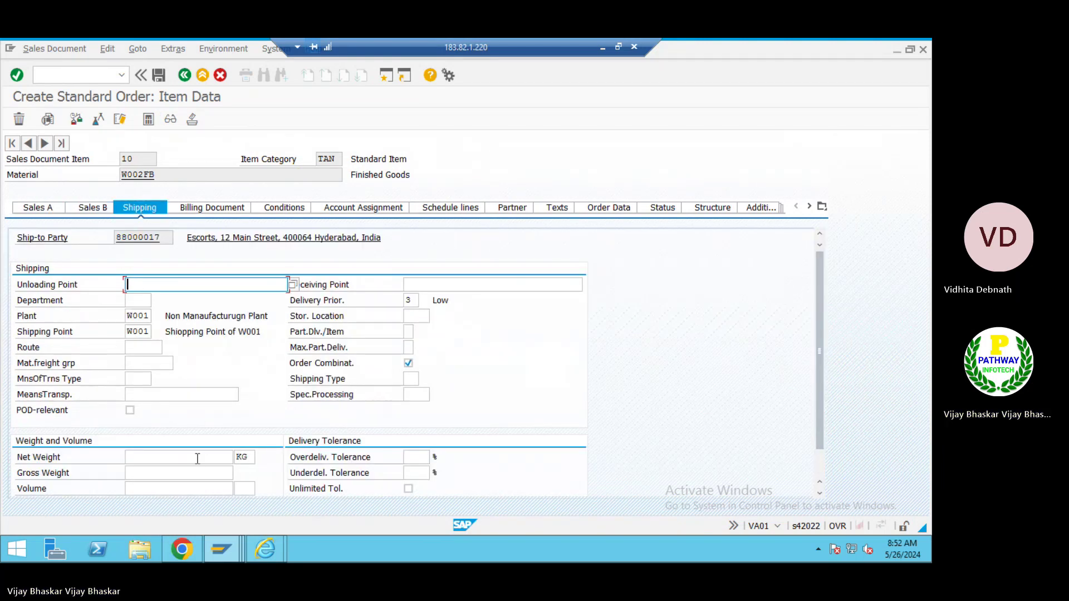
pyautogui.click(197, 459)
pyautogui.click(212, 475)
pyautogui.click(213, 474)
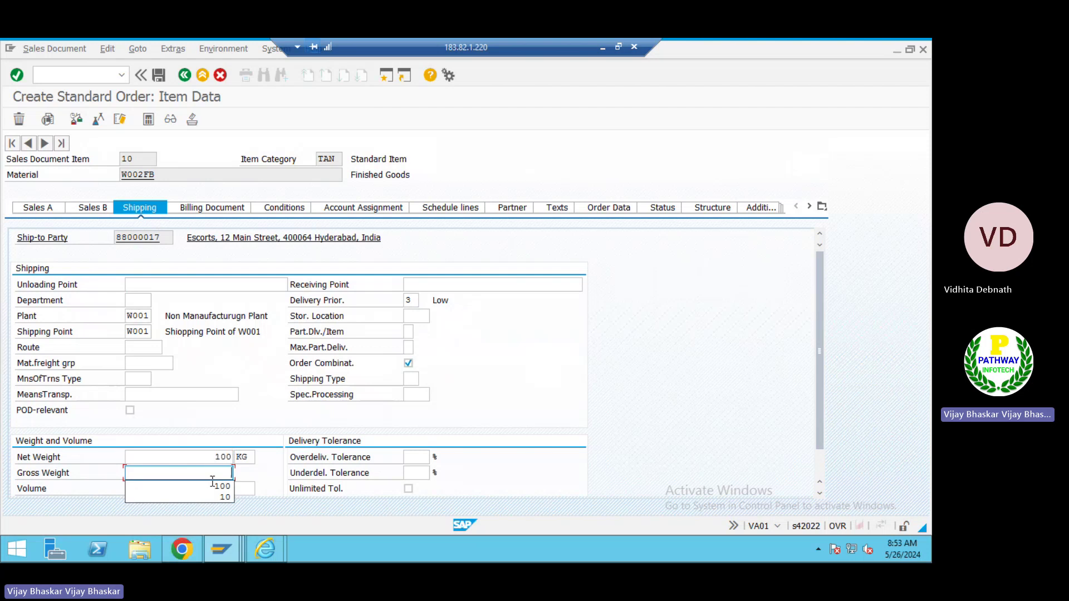
pyautogui.click(215, 486)
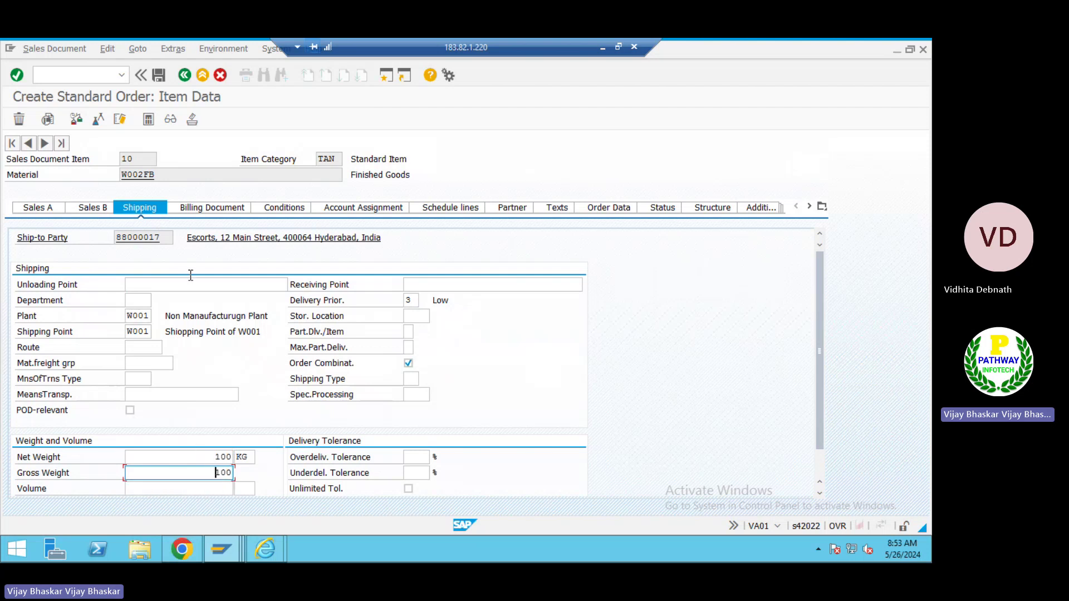
pyautogui.click(184, 78)
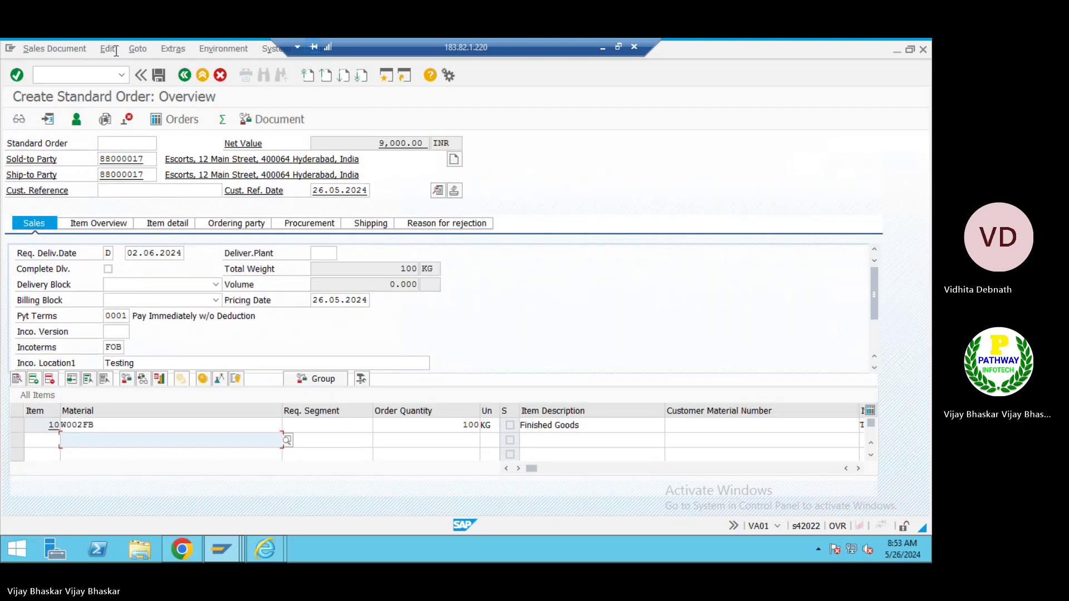
# Open the incompletion log, fill in the missing customer reference as Testing and return to the order overview
pyautogui.click(107, 49)
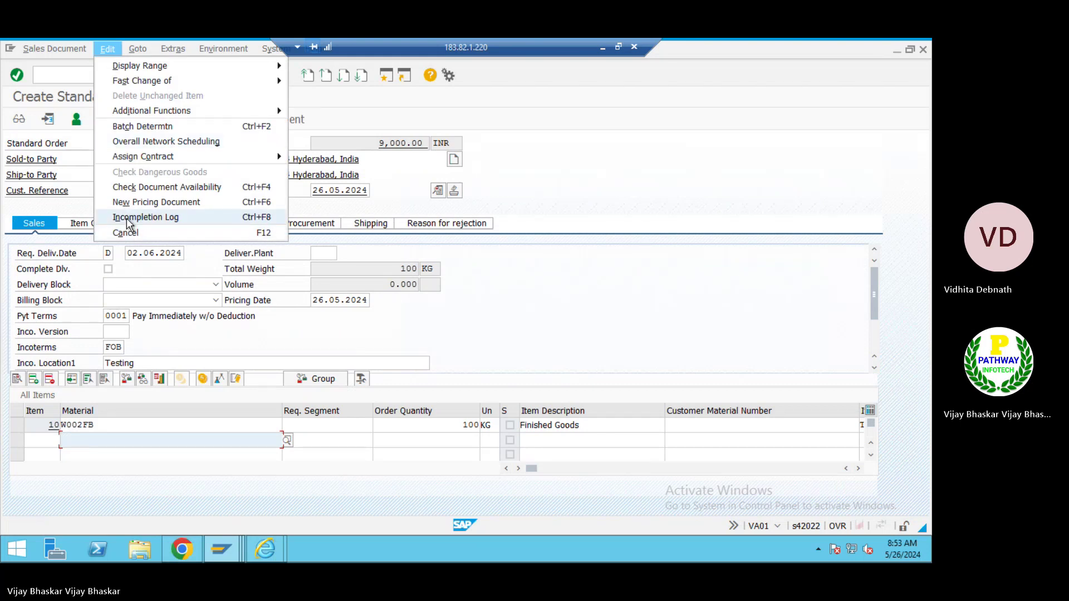
pyautogui.click(127, 218)
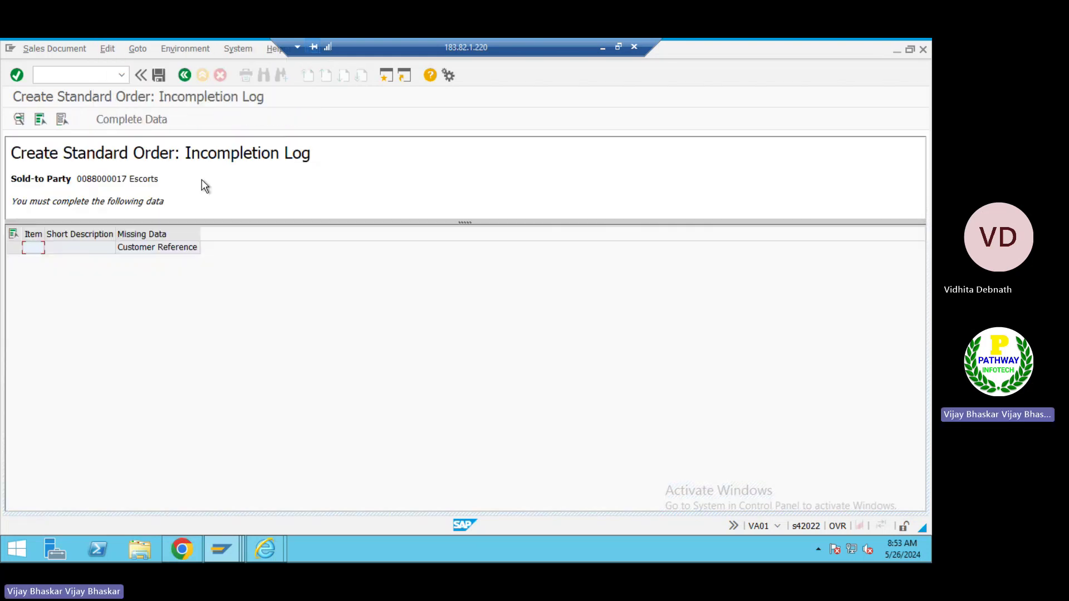
pyautogui.doubleClick(139, 249)
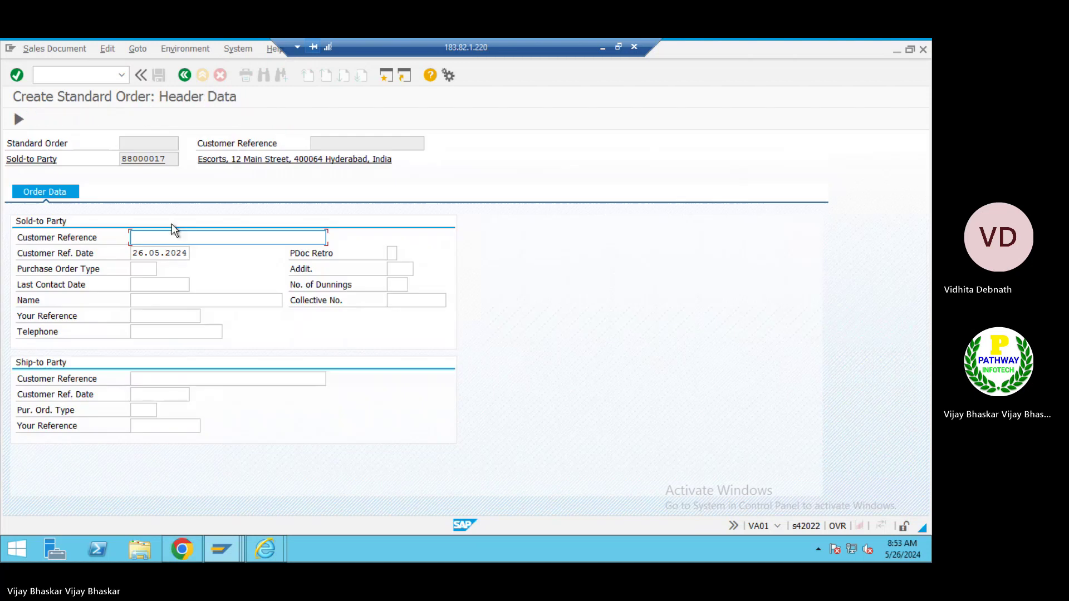
pyautogui.write('Testing')
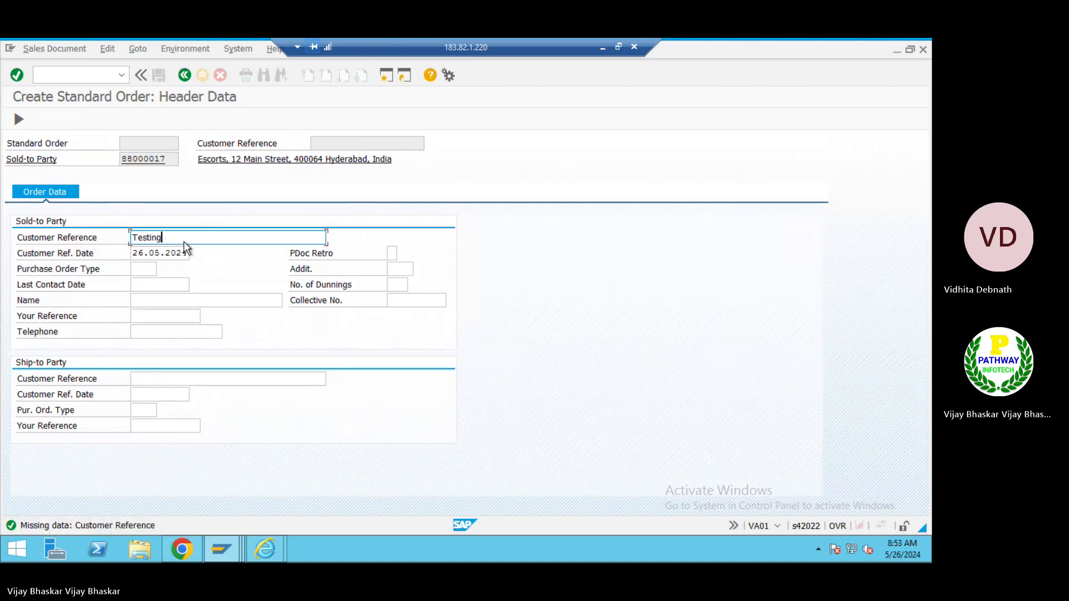
pyautogui.press('Return')
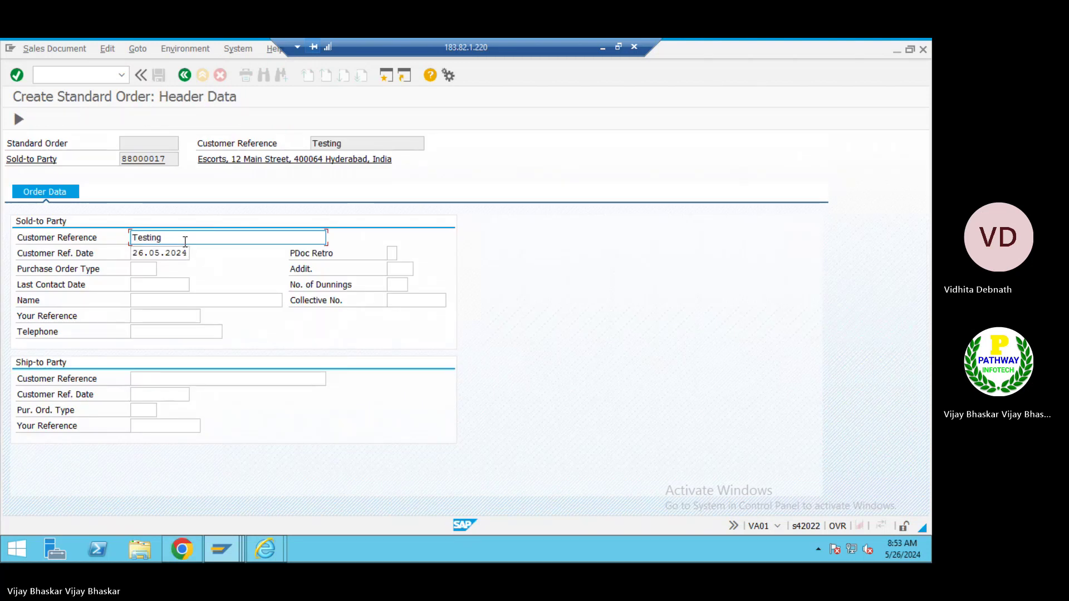
pyautogui.click(187, 77)
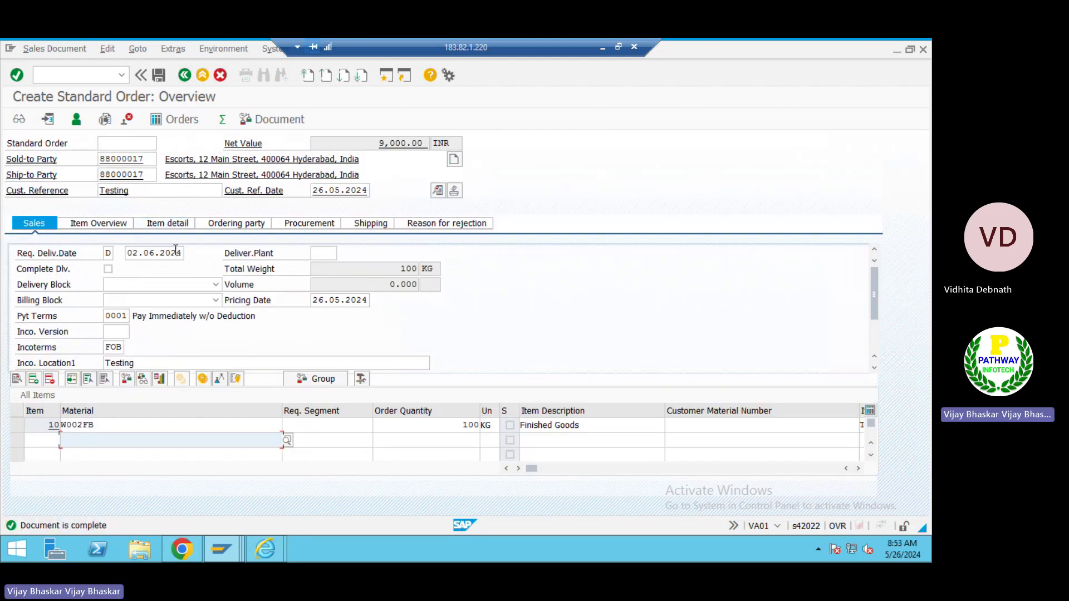
# Save the standard order and acknowledge the credit check messages
pyautogui.click(157, 74)
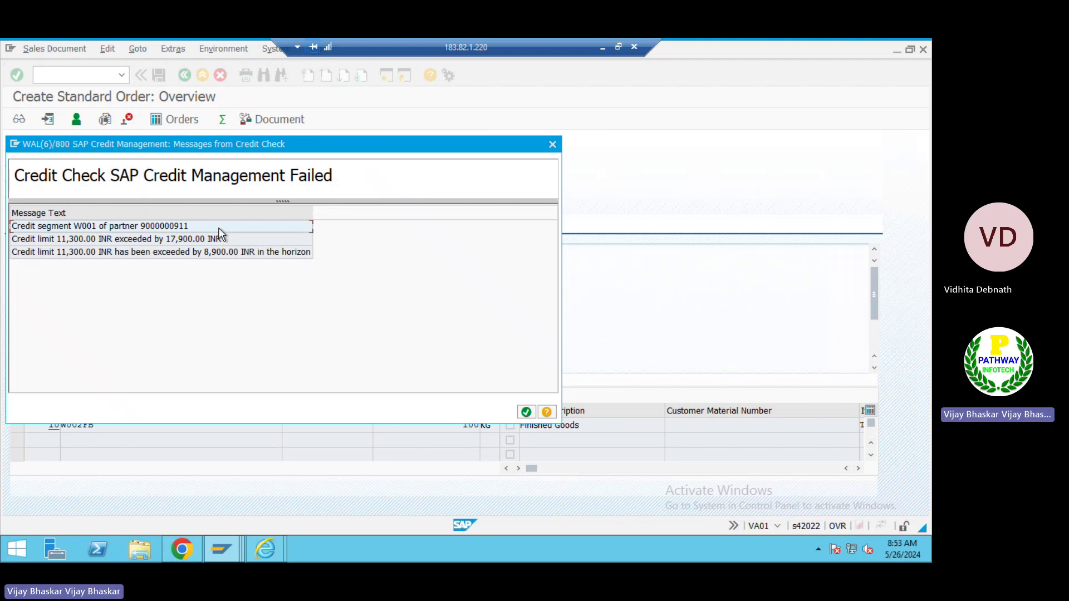
pyautogui.moveTo(98, 146); pyautogui.dragTo(310, 170)
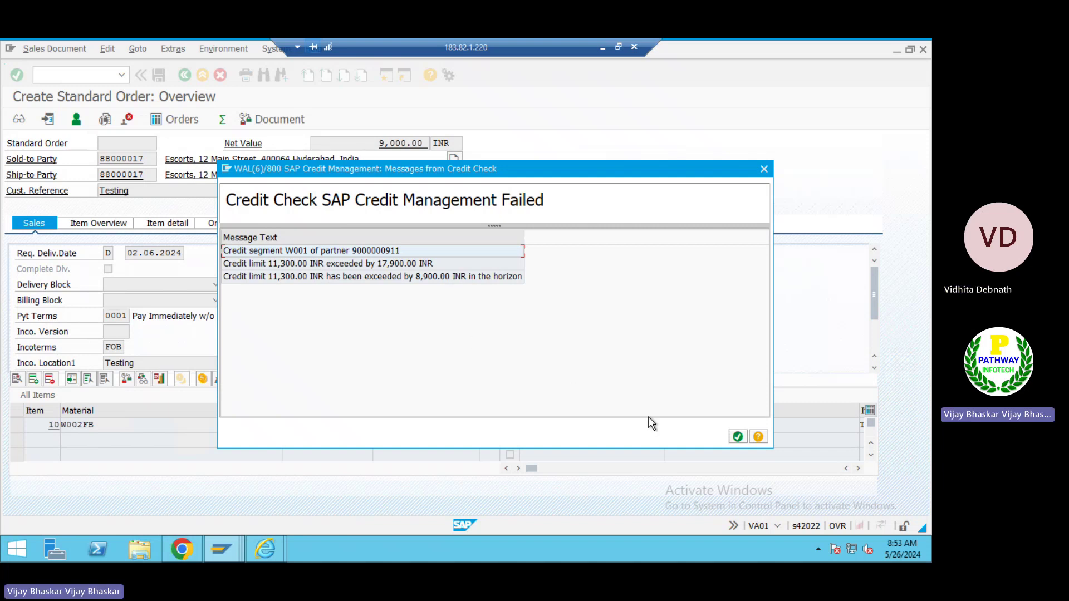
pyautogui.click(737, 437)
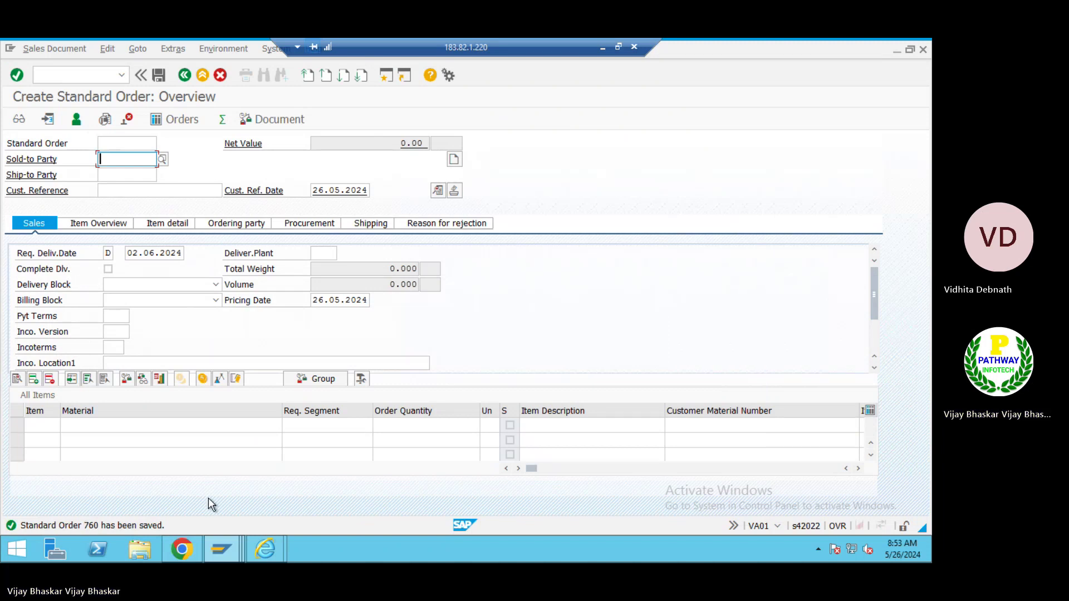
# Switch to the automatic credit control session and open the details for W001, risk class B, credit group 01
pyautogui.hotkey('alt', 'Tab')
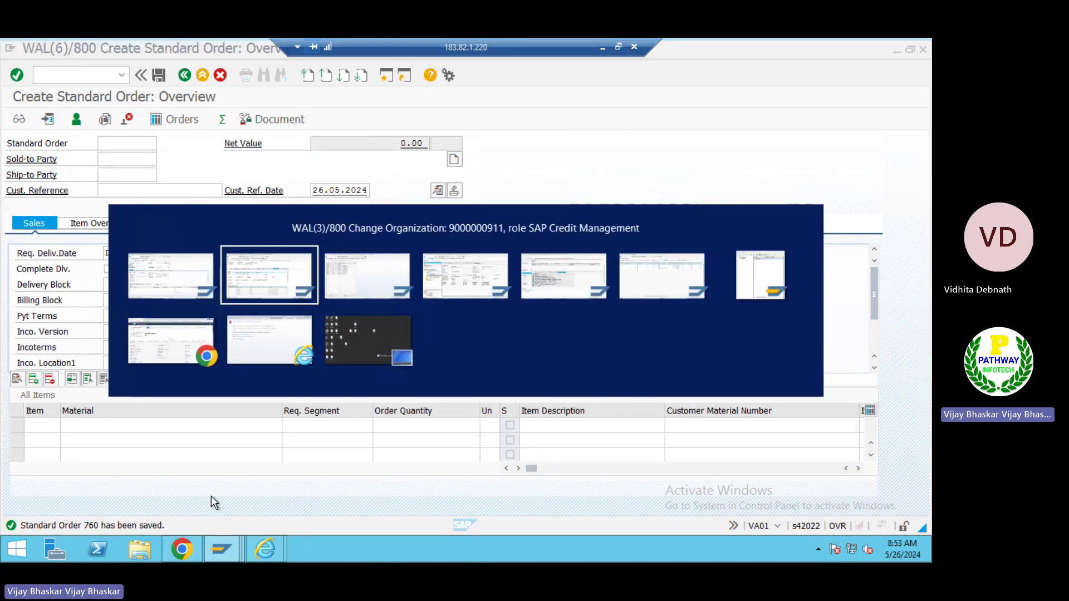
pyautogui.hotkey('alt', 'Tab')
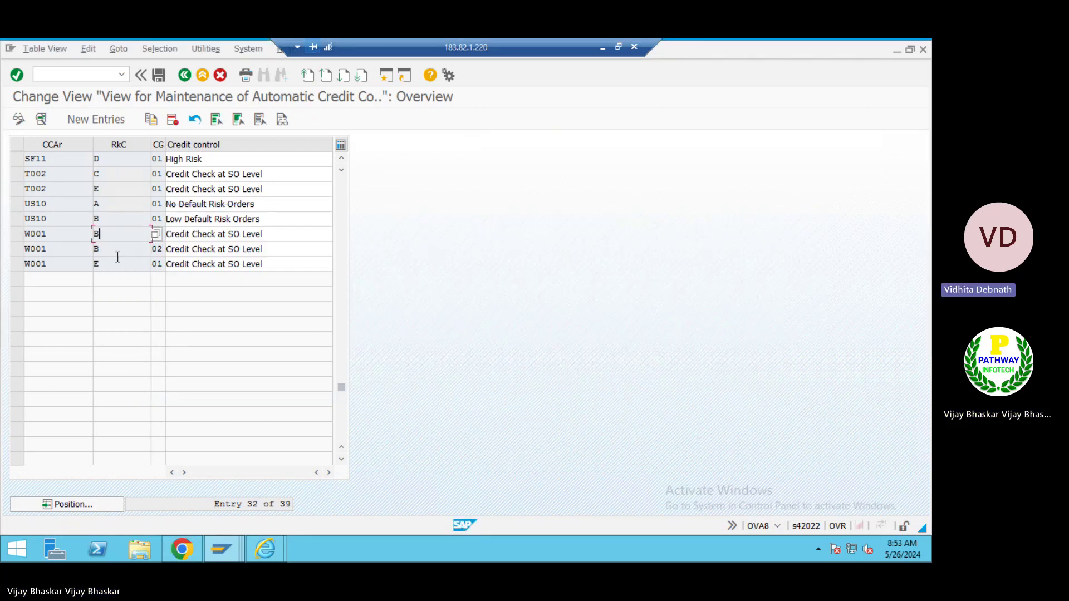
pyautogui.doubleClick(112, 233)
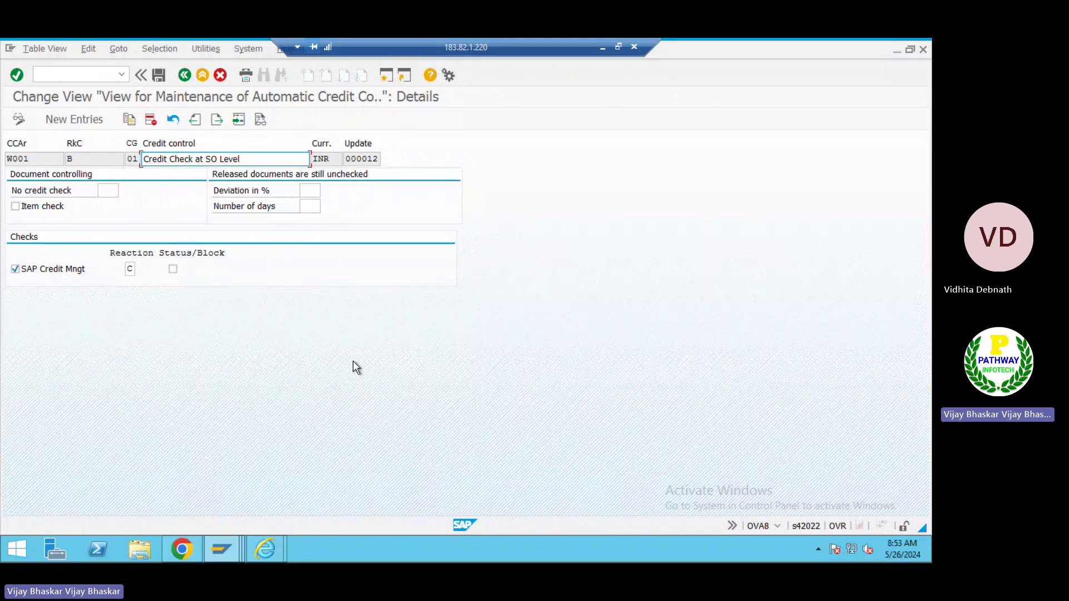
# Switch to the Case Management session, leave the displayed case and open the Documented Credit Decision search
pyautogui.hotkey('alt', 'Tab')
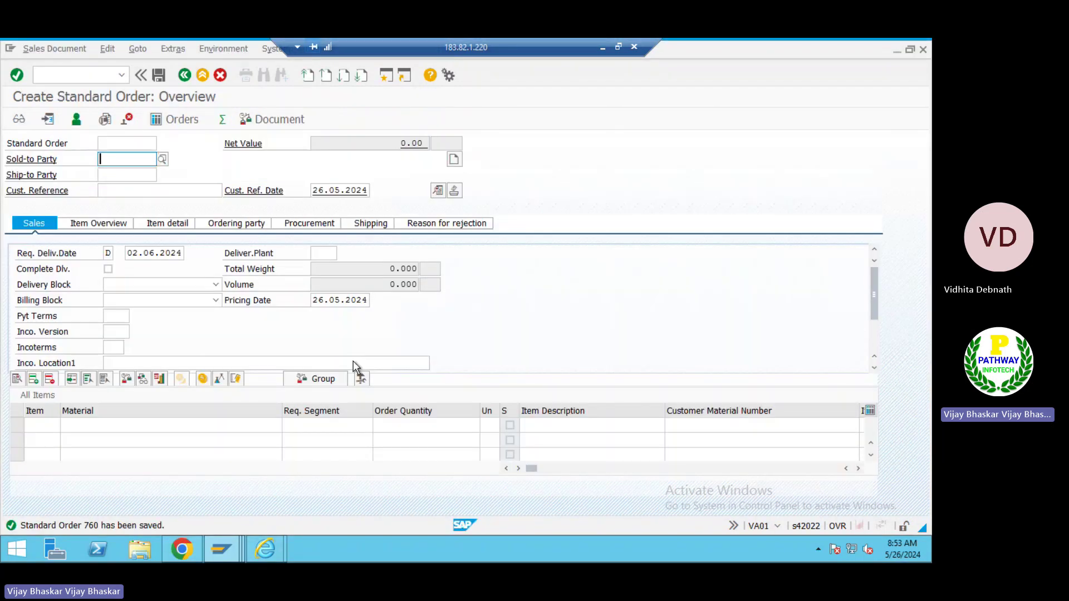
pyautogui.hotkey('alt', 'Tab')
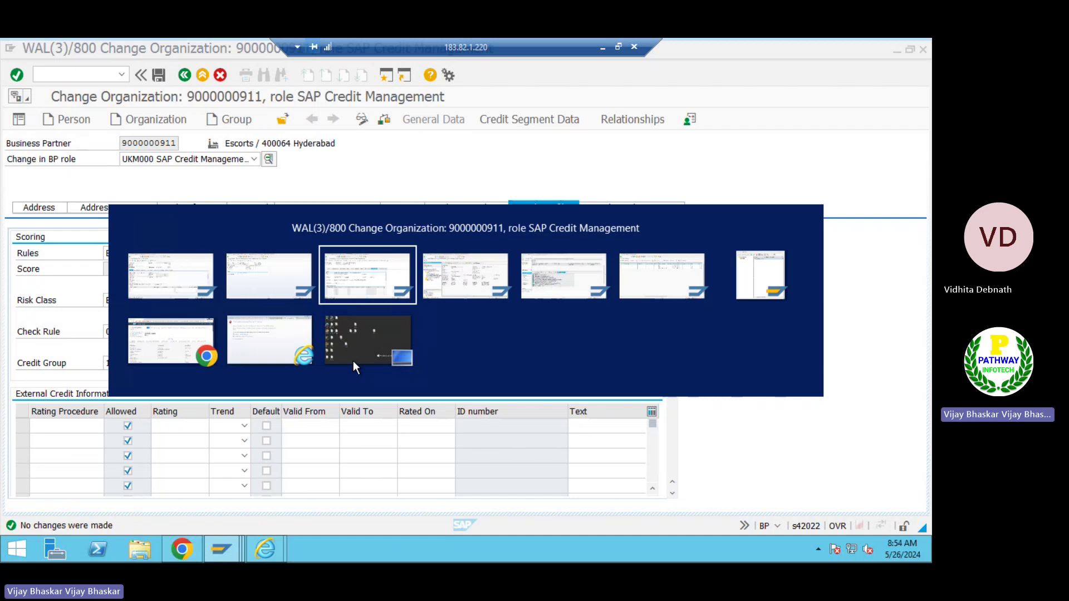
pyautogui.hotkey('alt', 'Tab')
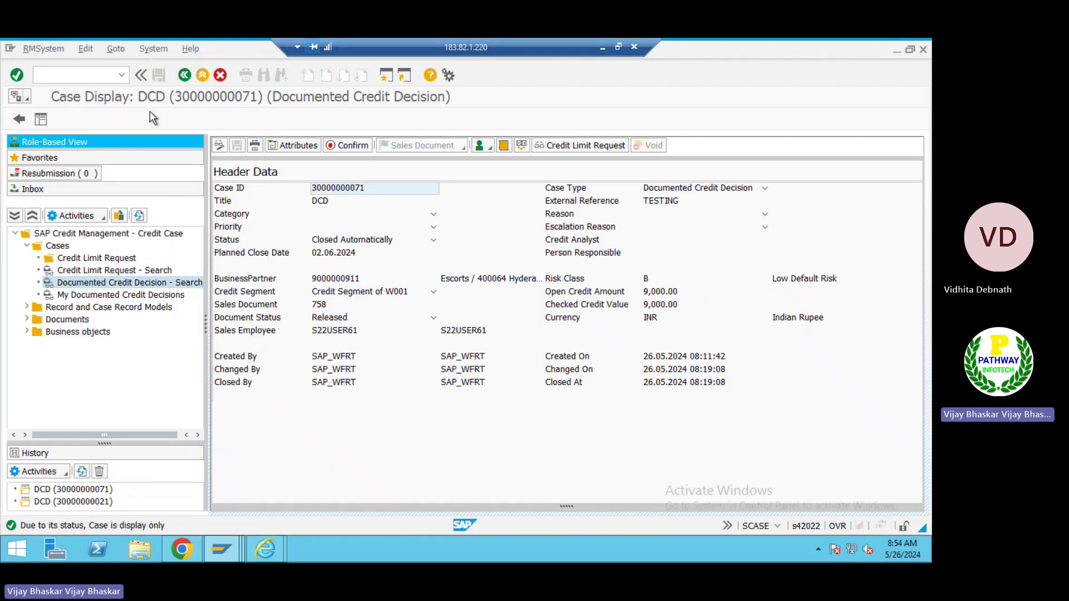
pyautogui.click(96, 283)
pyautogui.click(183, 76)
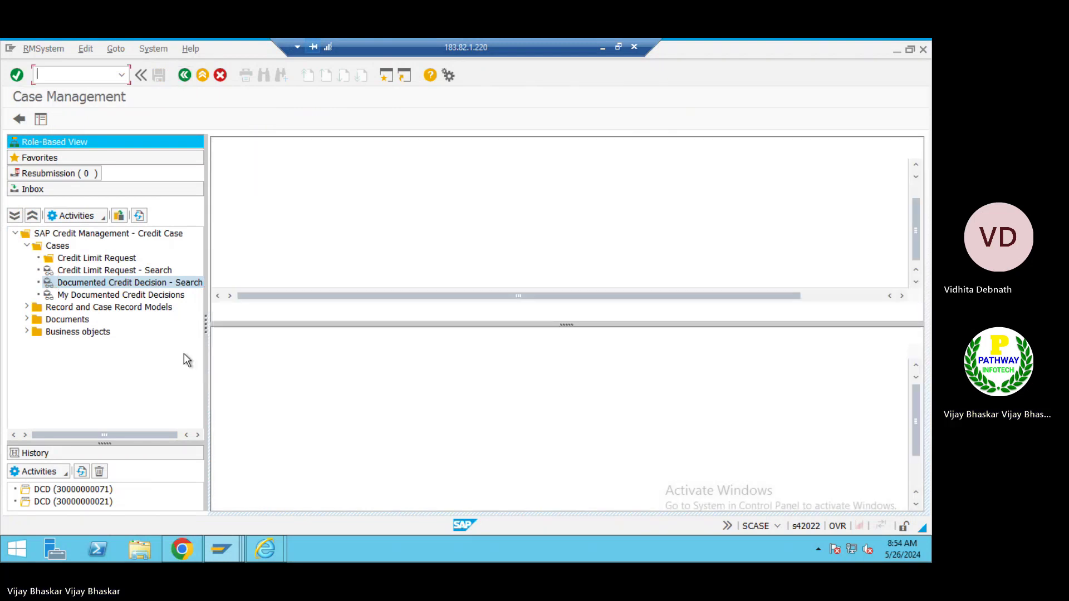
pyautogui.click(146, 284)
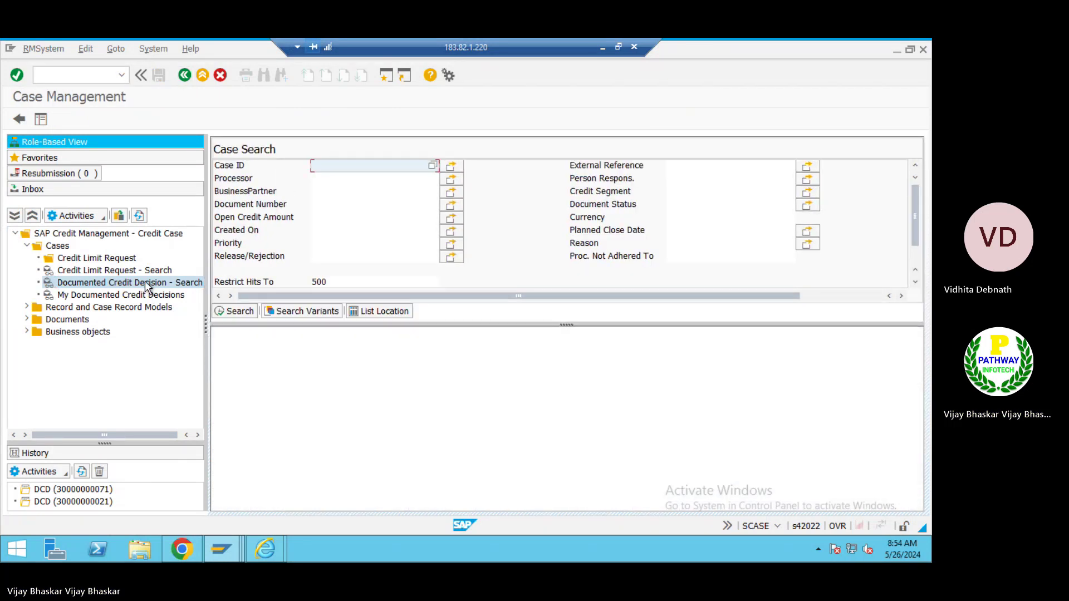
# Search the documented credit decisions without criteria and review the header data of the case with close date 02.06.2024
pyautogui.click(673, 232)
pyautogui.scroll(-1, 674, 231)
pyautogui.scroll(1, 674, 232)
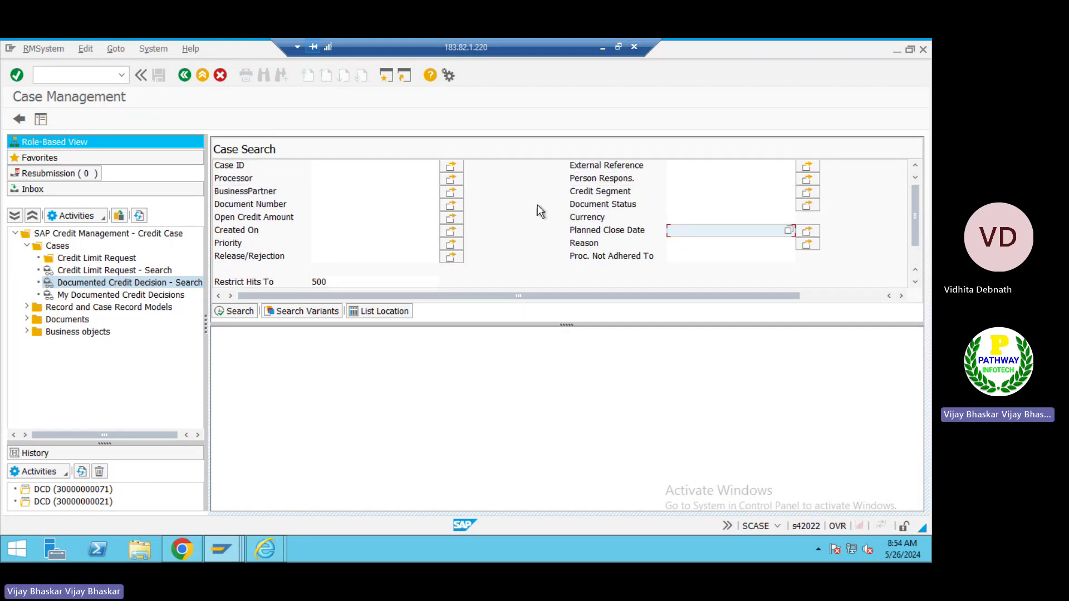
pyautogui.scroll(-1, 347, 218)
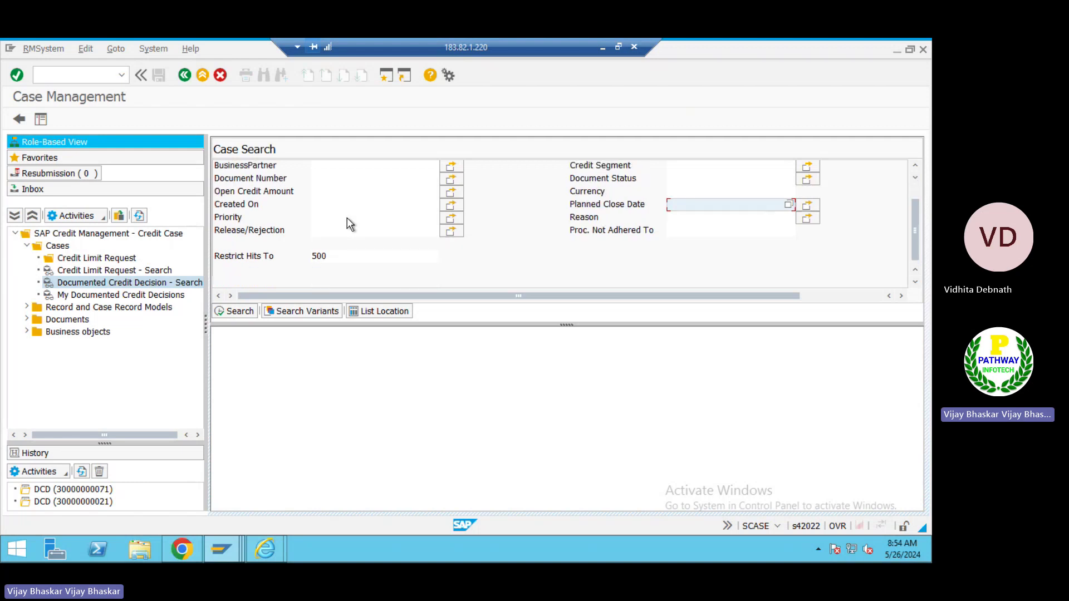
pyautogui.scroll(1, 368, 225)
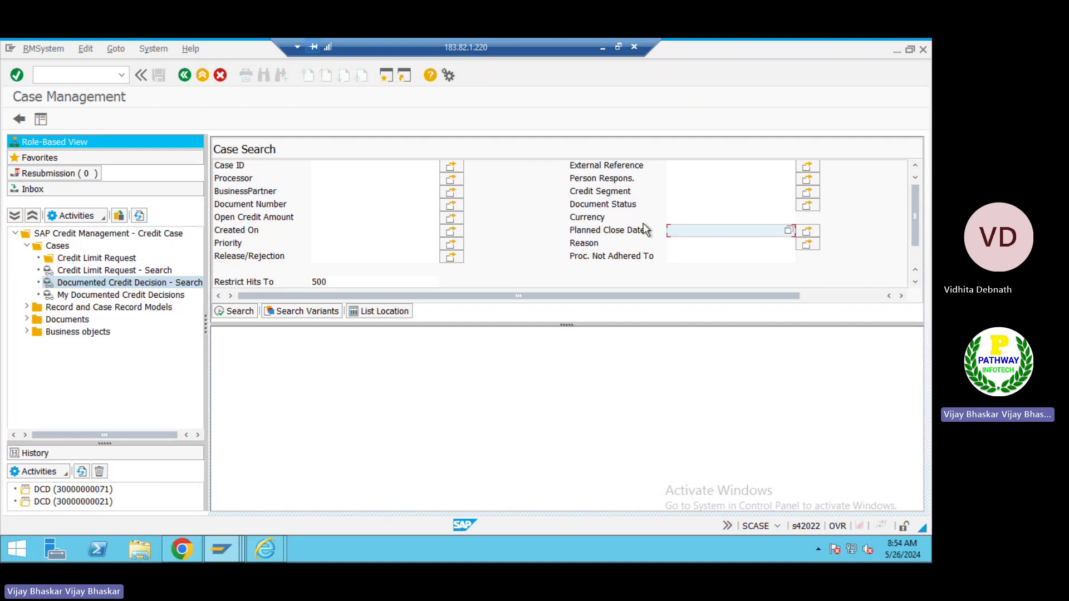
pyautogui.click(232, 311)
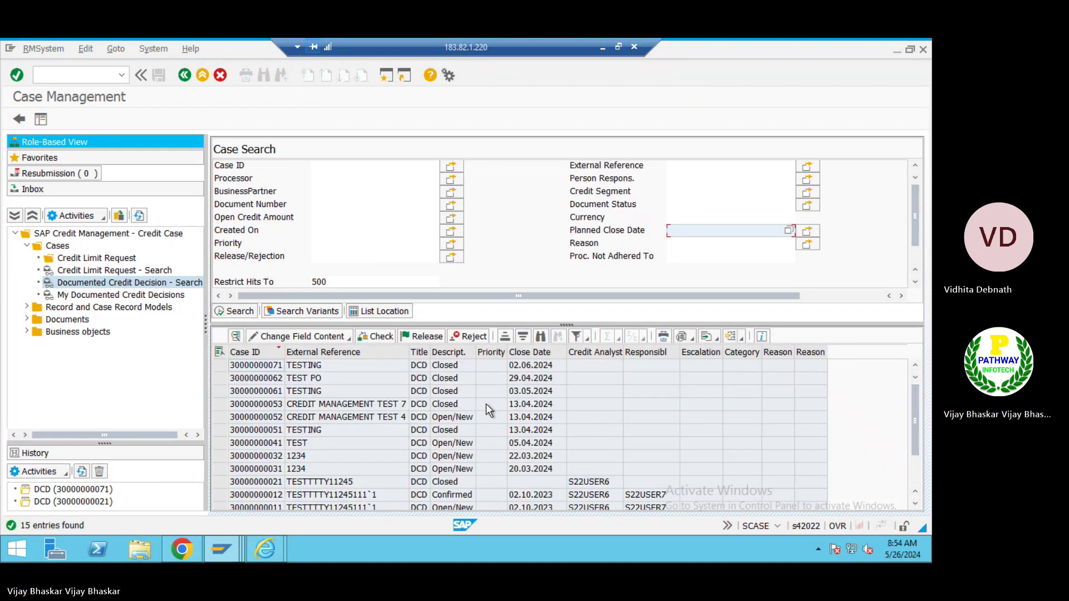
pyautogui.doubleClick(251, 366)
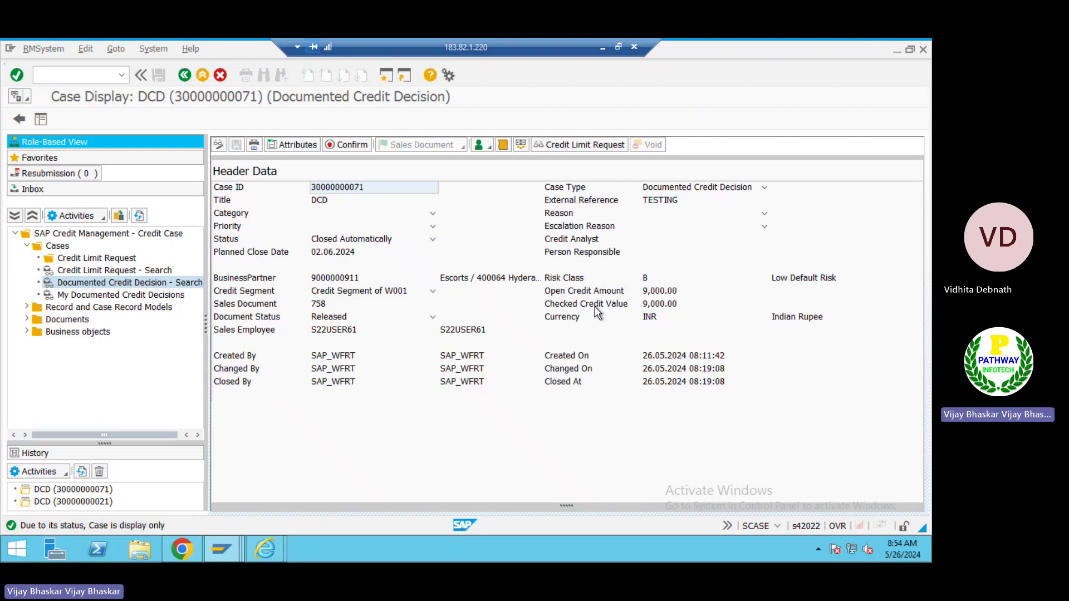
pyautogui.click(183, 75)
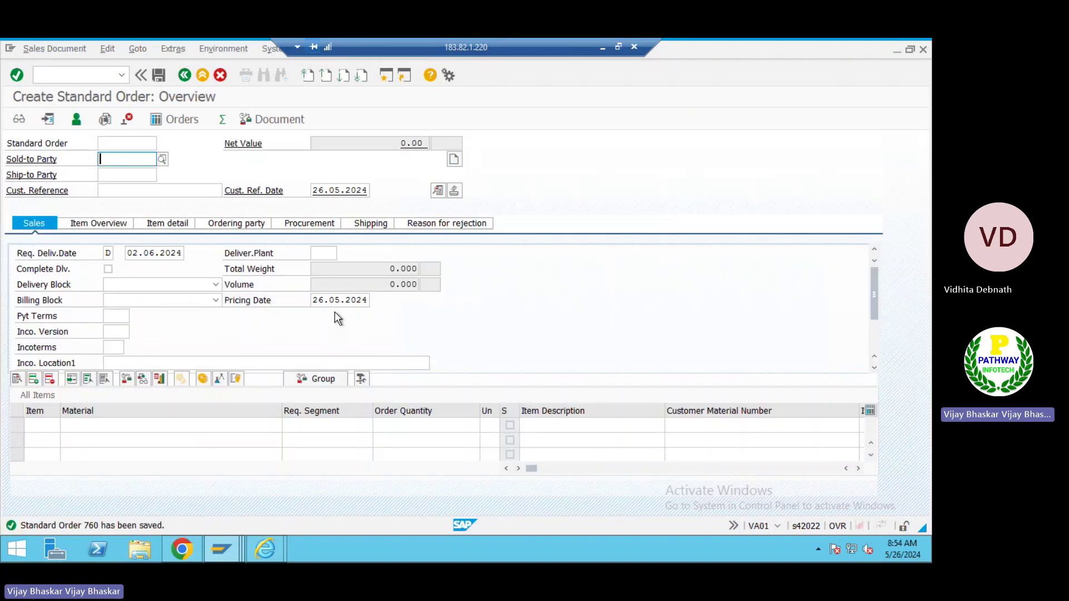
# Return to the automatic credit control details for W001, enable Status/Block for the SAP Credit Mngt check and save
pyautogui.hotkey('alt', 'Tab')
pyautogui.click(173, 269)
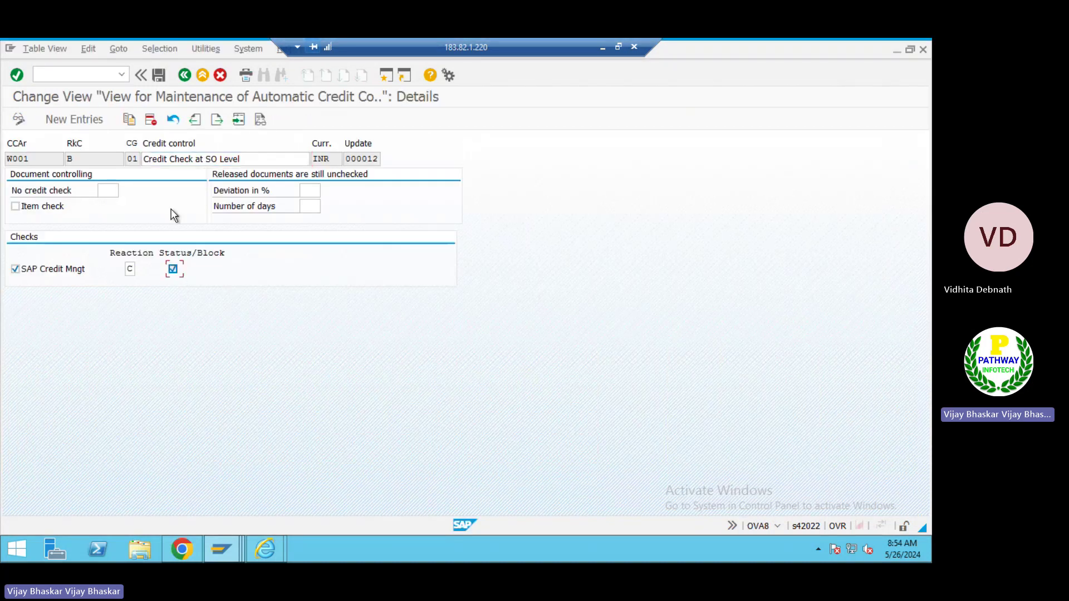
pyautogui.click(158, 72)
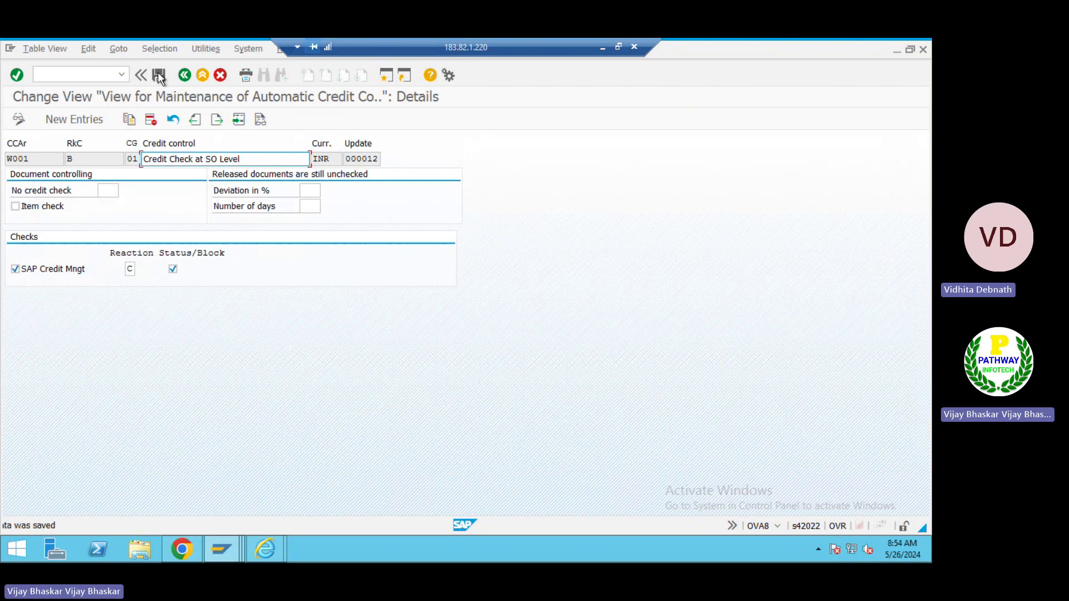
# Switch back to the Create Standard Order session and restart transaction VA01
pyautogui.hotkey('alt', 'Tab')
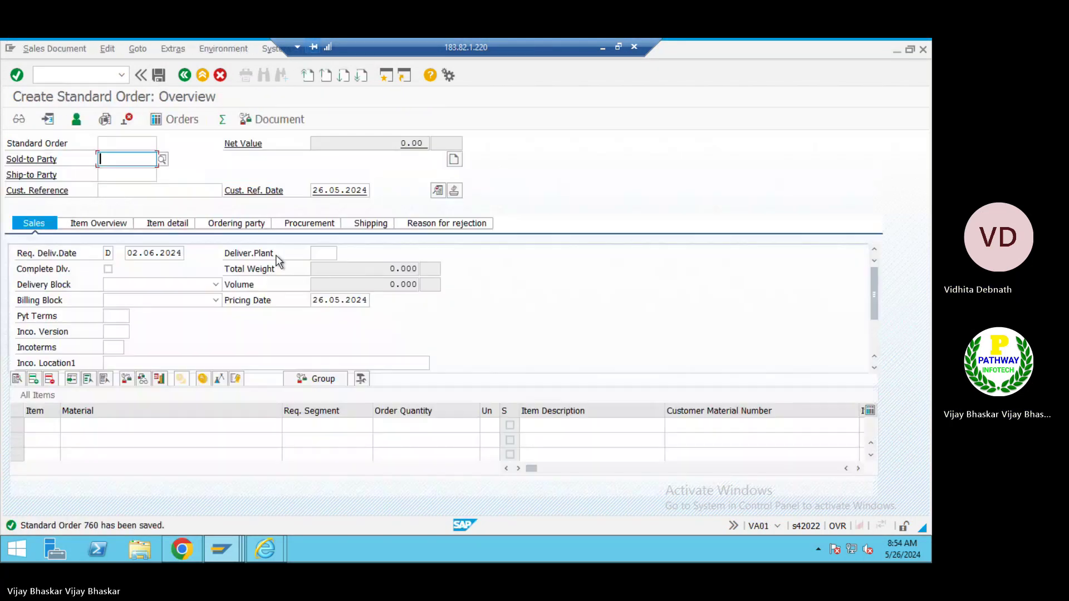
pyautogui.click(70, 75)
pyautogui.write('/nva0')
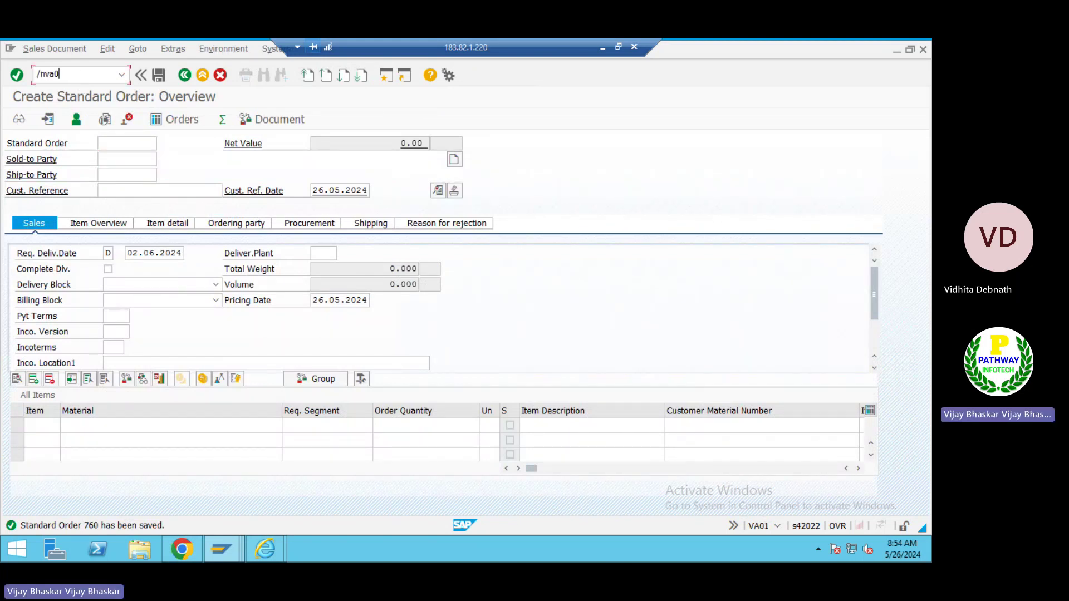
pyautogui.write('1')
pyautogui.press('Return')
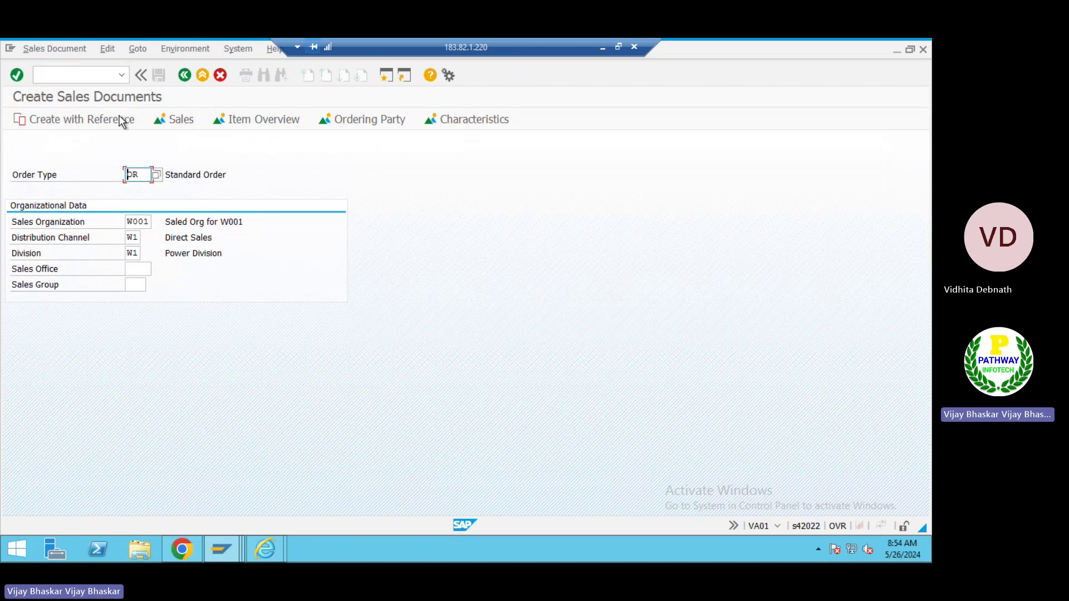
# Create the standard order with reference to an existing order, entering its order number and copying its data
pyautogui.click(122, 121)
pyautogui.click(167, 247)
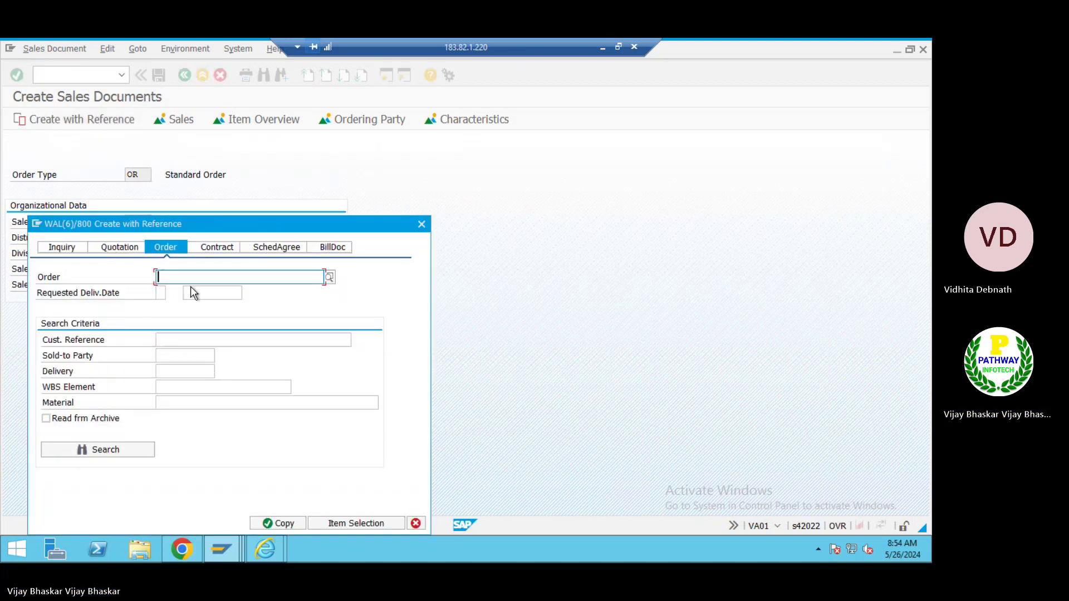
pyautogui.write('7')
pyautogui.click(180, 288)
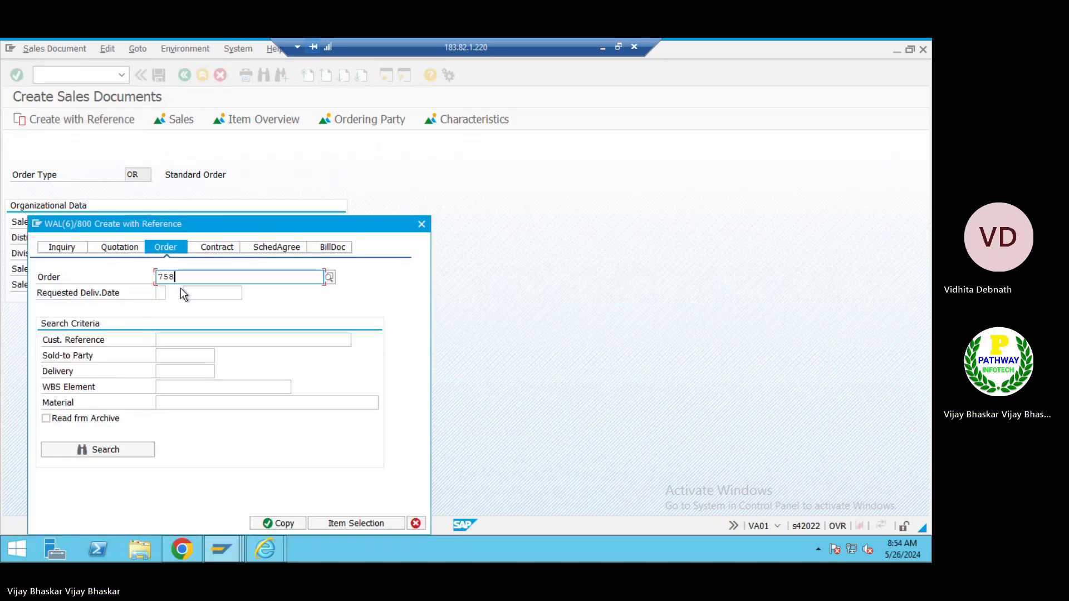
pyautogui.click(283, 523)
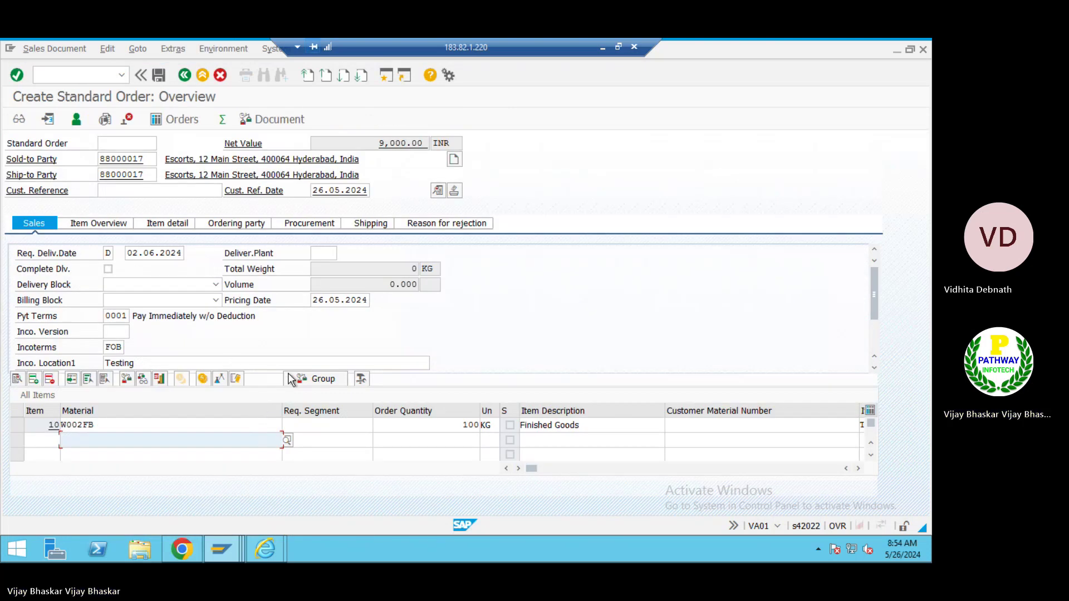
# Set the order quantity of material W002FB to 10 KG
pyautogui.click(482, 425)
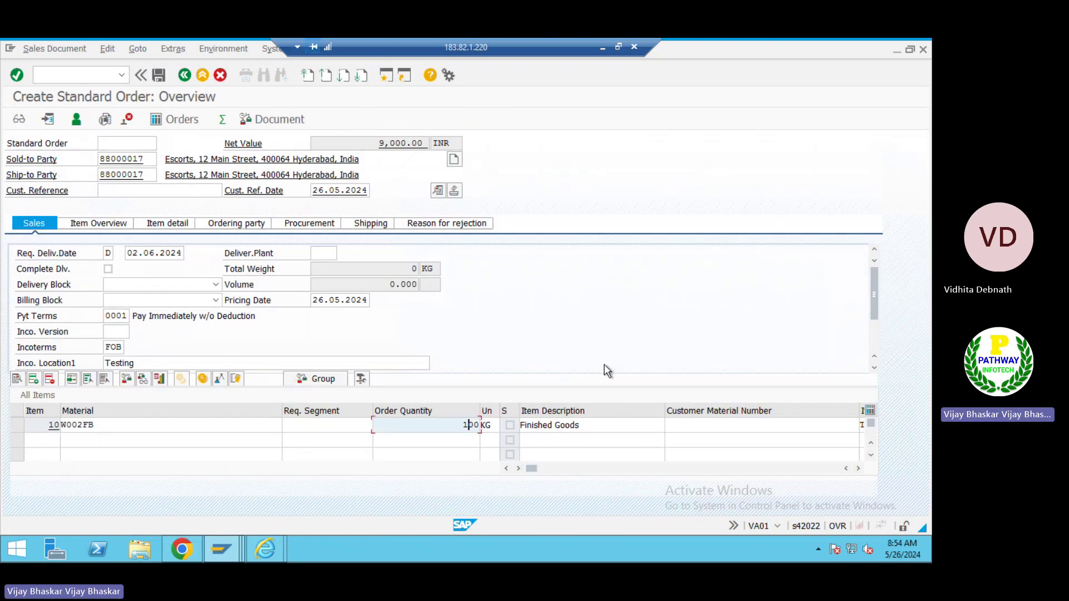
pyautogui.press('BackSpace')
pyautogui.press('Return')
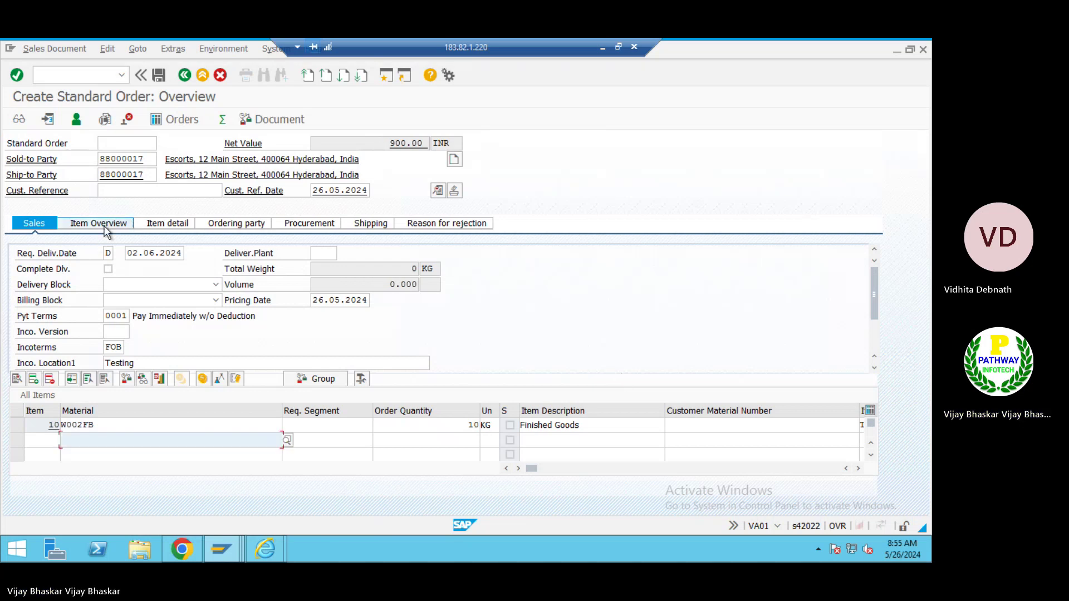
# In the shipping data of item 10, set net weight to 10 KG and gross weight to 10, and return to the order overview
pyautogui.doubleClick(128, 428)
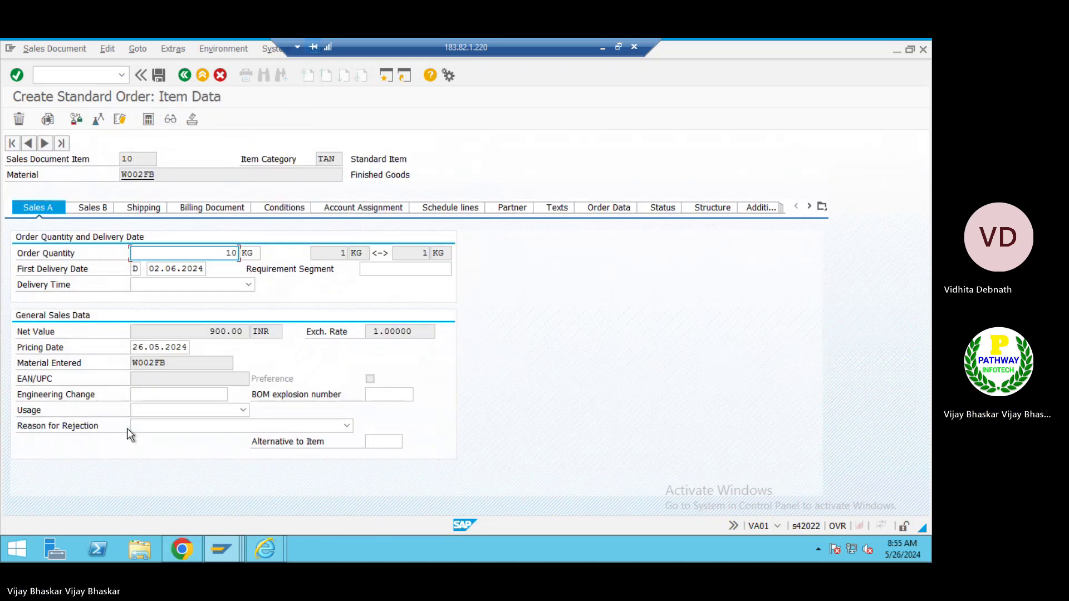
pyautogui.click(94, 208)
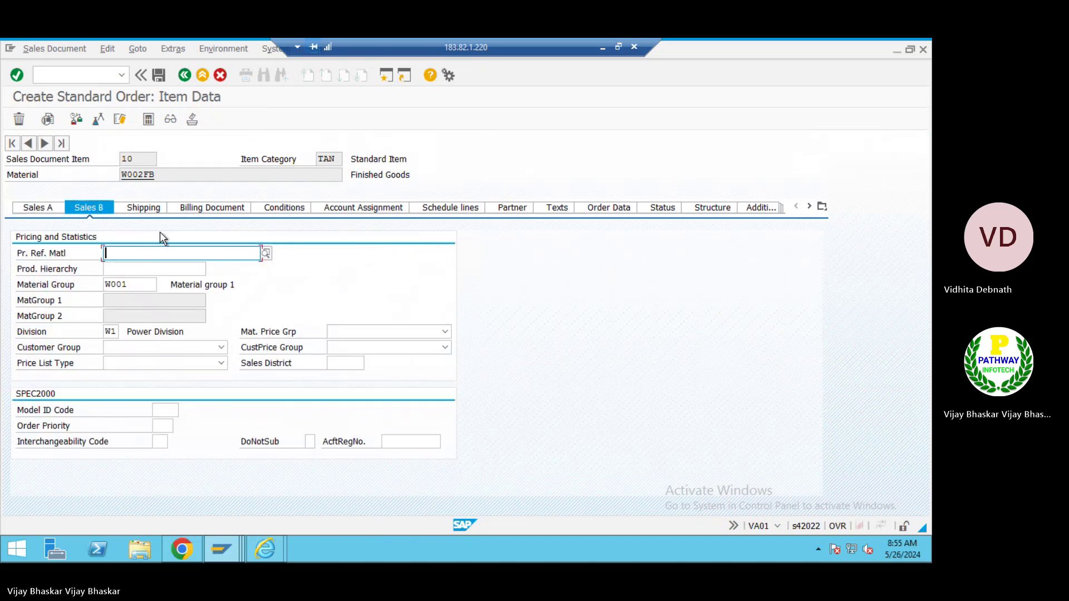
pyautogui.click(141, 210)
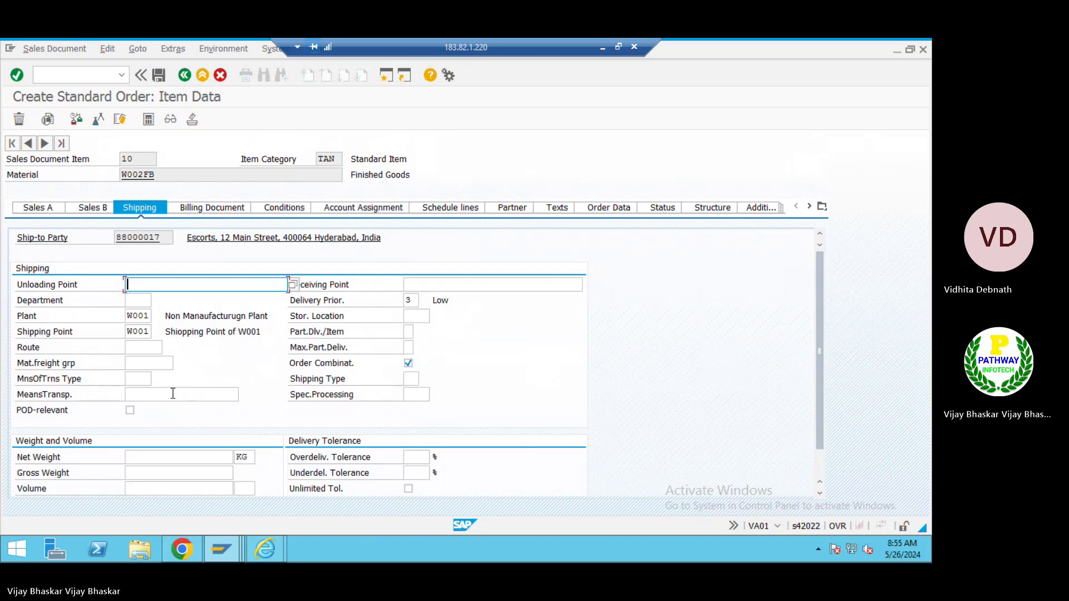
pyautogui.click(202, 459)
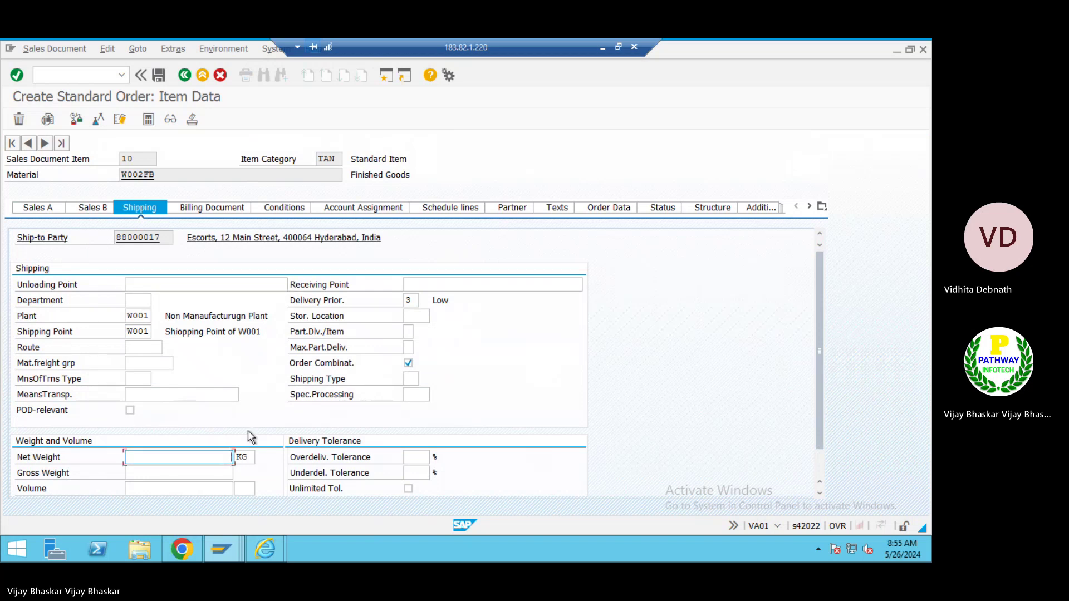
pyautogui.write('10')
pyautogui.press('Escape')
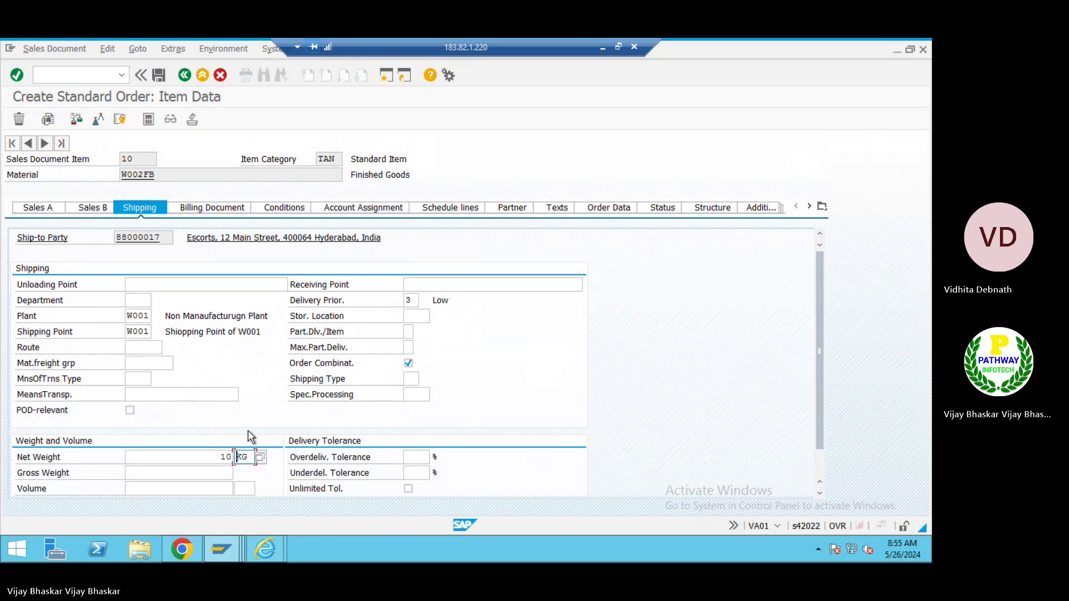
pyautogui.press('Tab')
pyautogui.click(216, 472)
pyautogui.write('10')
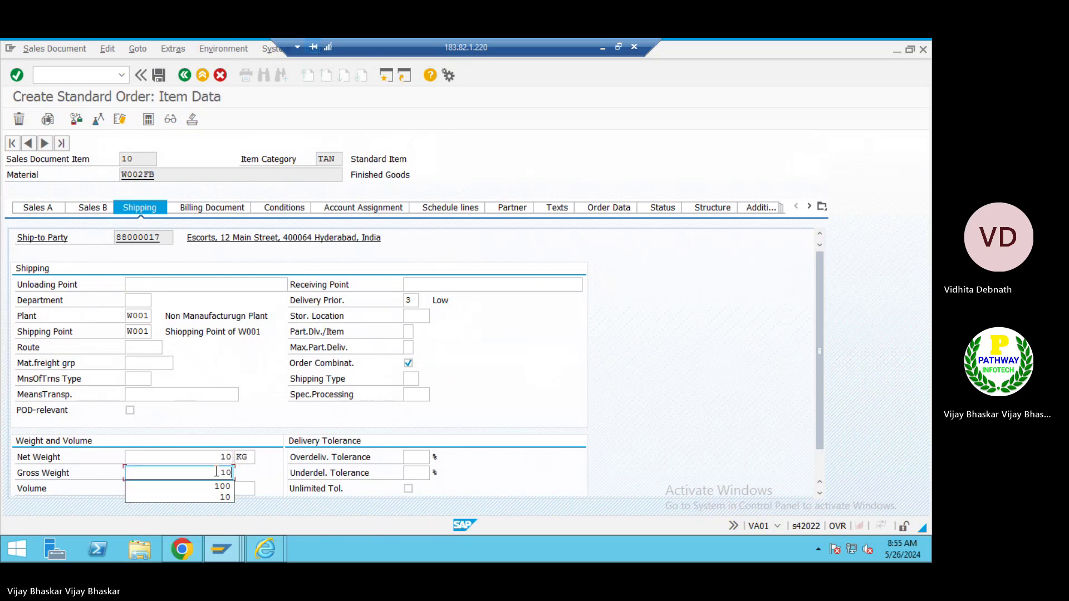
pyautogui.press('Return')
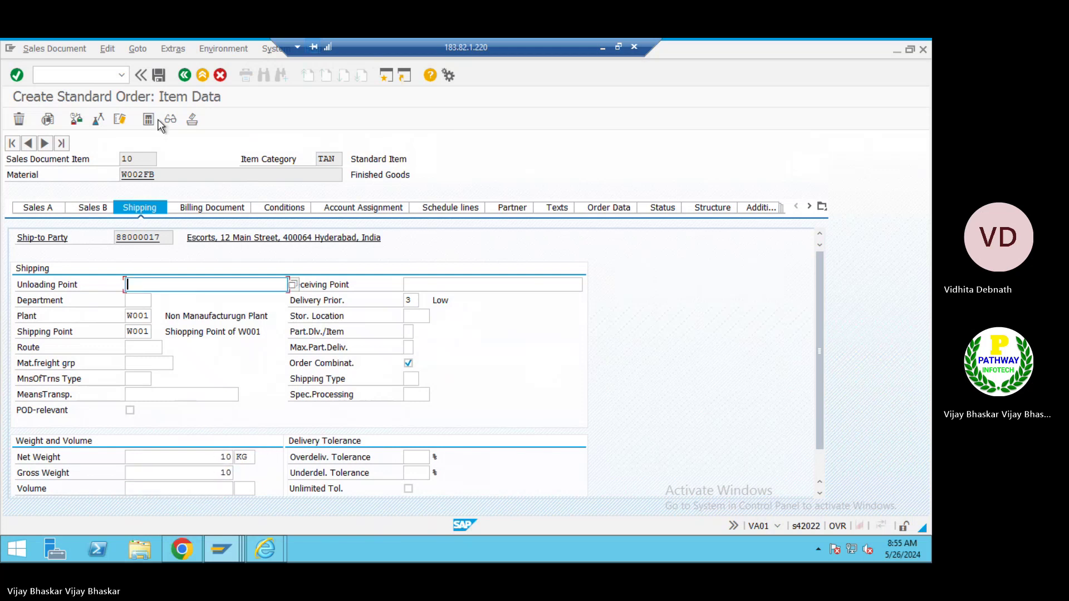
pyautogui.click(184, 76)
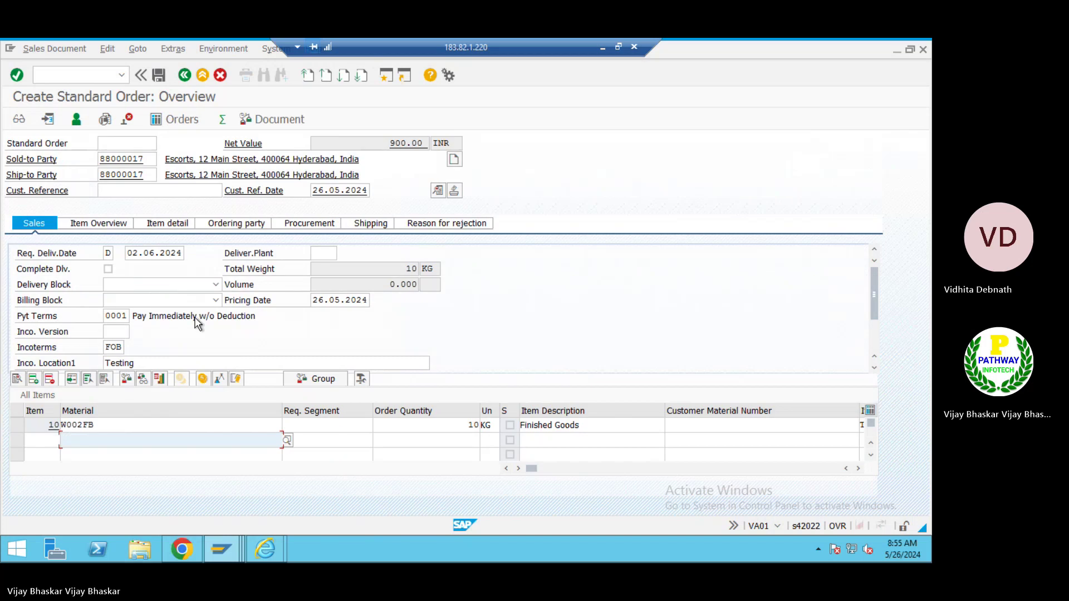
# Set the customer reference to Testing and check the order's incompletion log
pyautogui.click(122, 187)
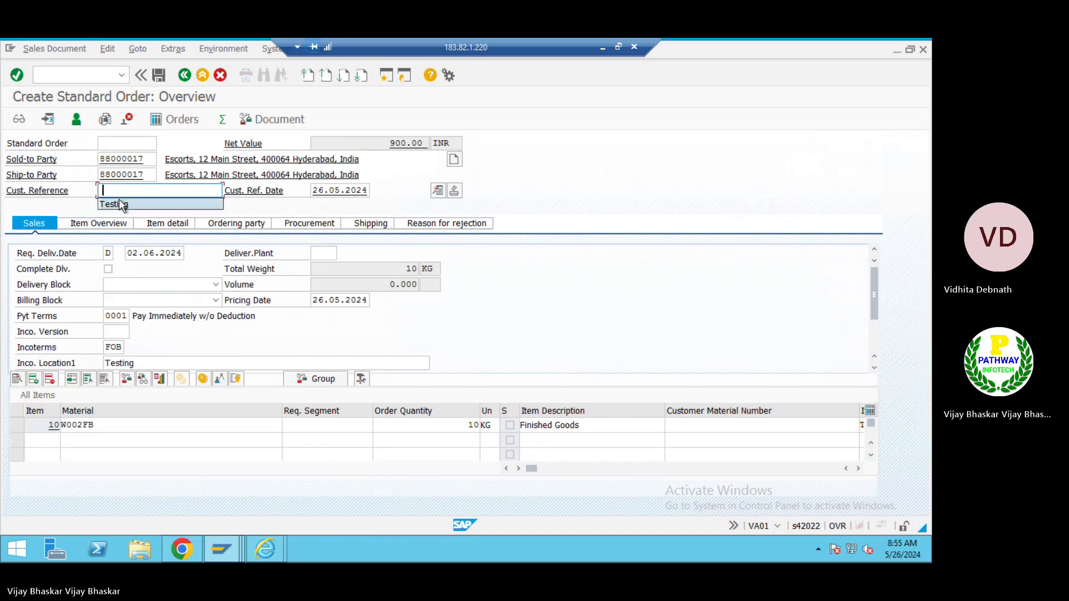
pyautogui.click(121, 205)
pyautogui.click(106, 49)
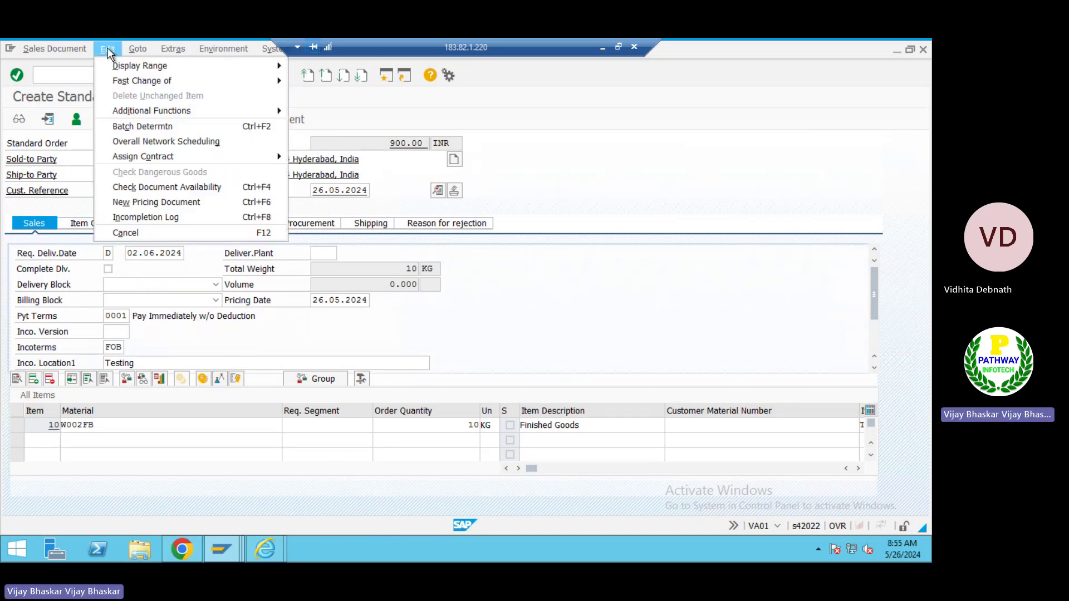
pyautogui.click(139, 218)
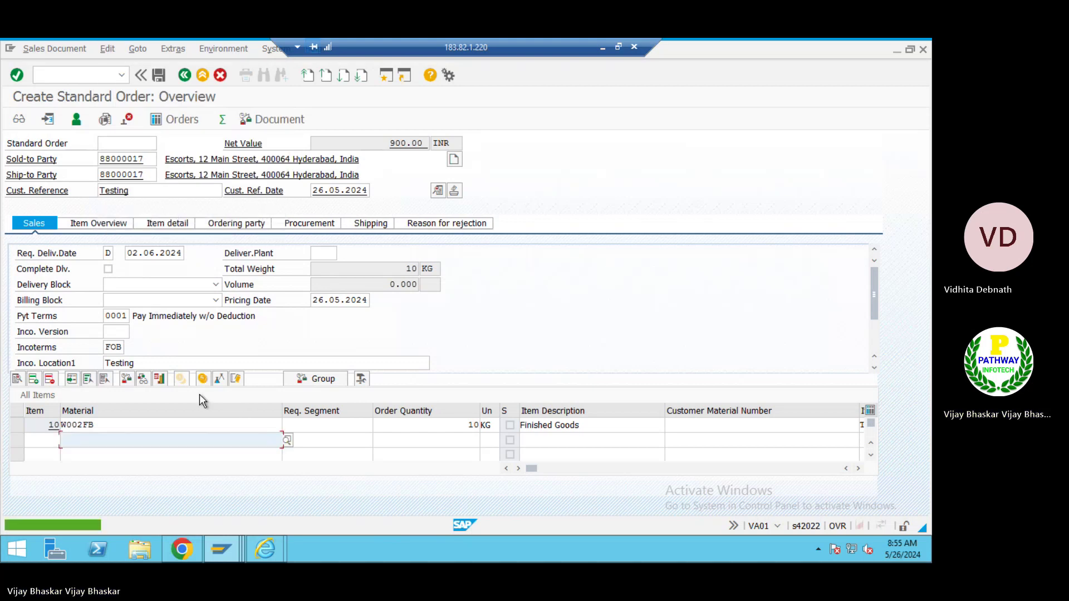
# Save the standard order and acknowledge the SAP Credit Management check messages
pyautogui.click(159, 75)
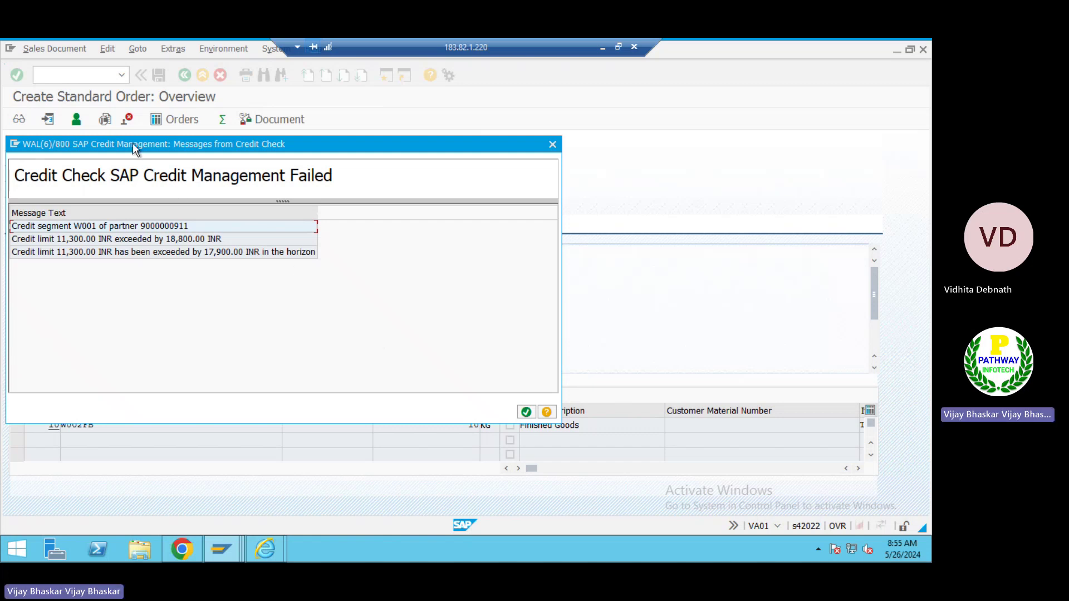
pyautogui.moveTo(132, 143); pyautogui.dragTo(324, 141)
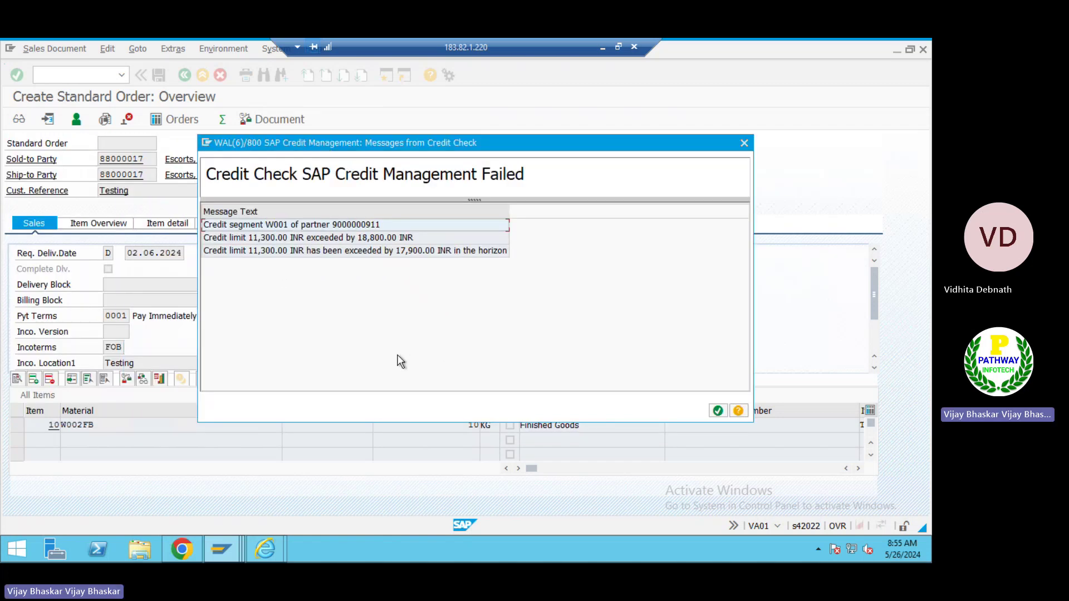
pyautogui.click(718, 411)
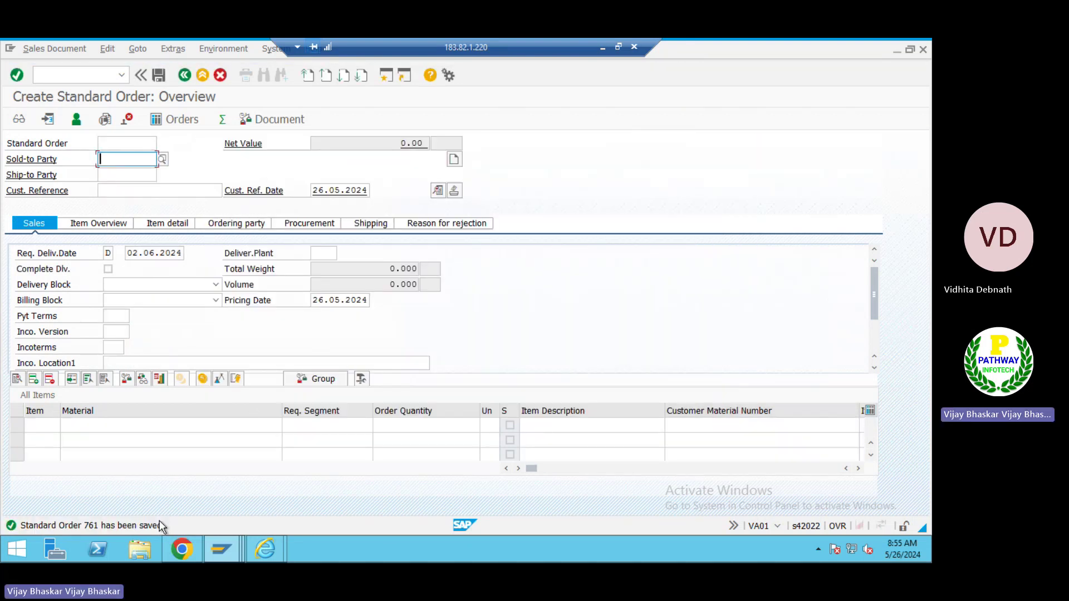
# Switch to the VKM4 SD Documents session, exit the old list and run the selection again for credit control area W001
pyautogui.hotkey('alt', 'Tab')
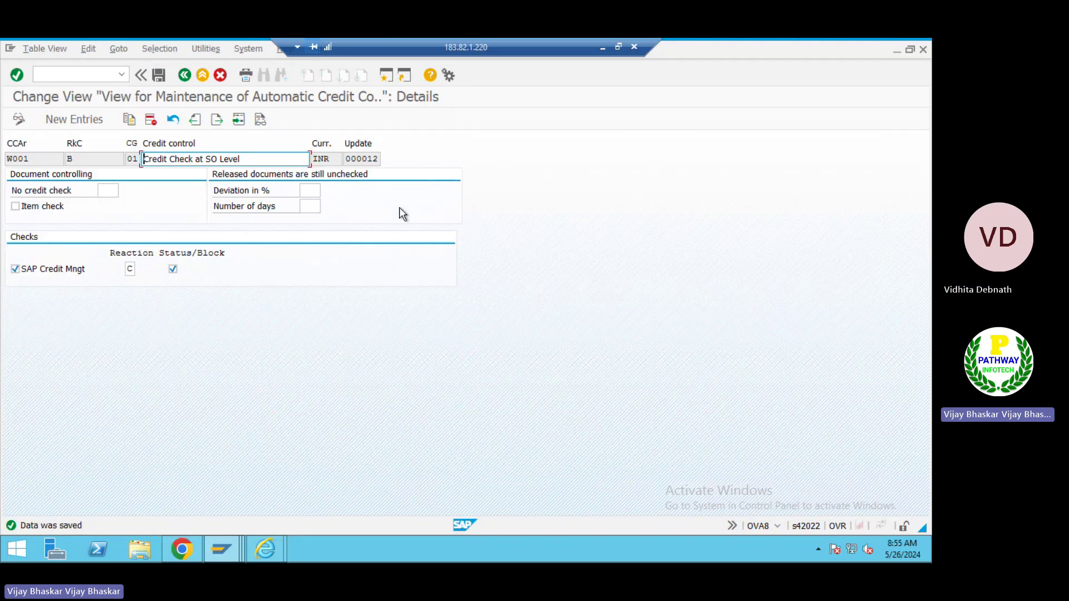
pyautogui.hotkey('alt', 'Tab')
pyautogui.hotkey('alt', 'Tab')
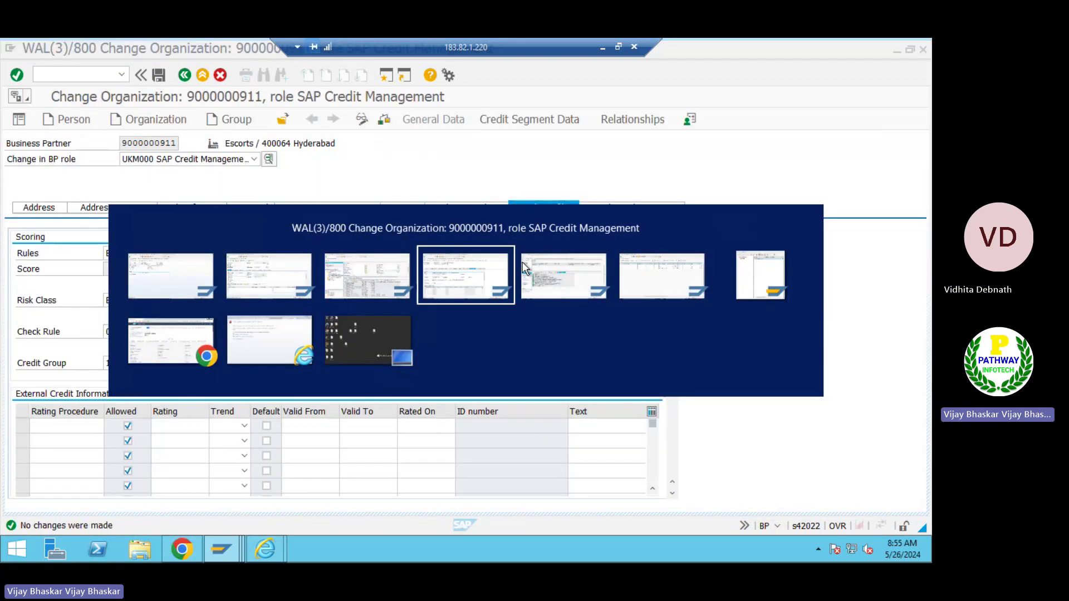
pyautogui.hotkey('alt', 'Tab')
pyautogui.hotkey('alt', 'Tab')
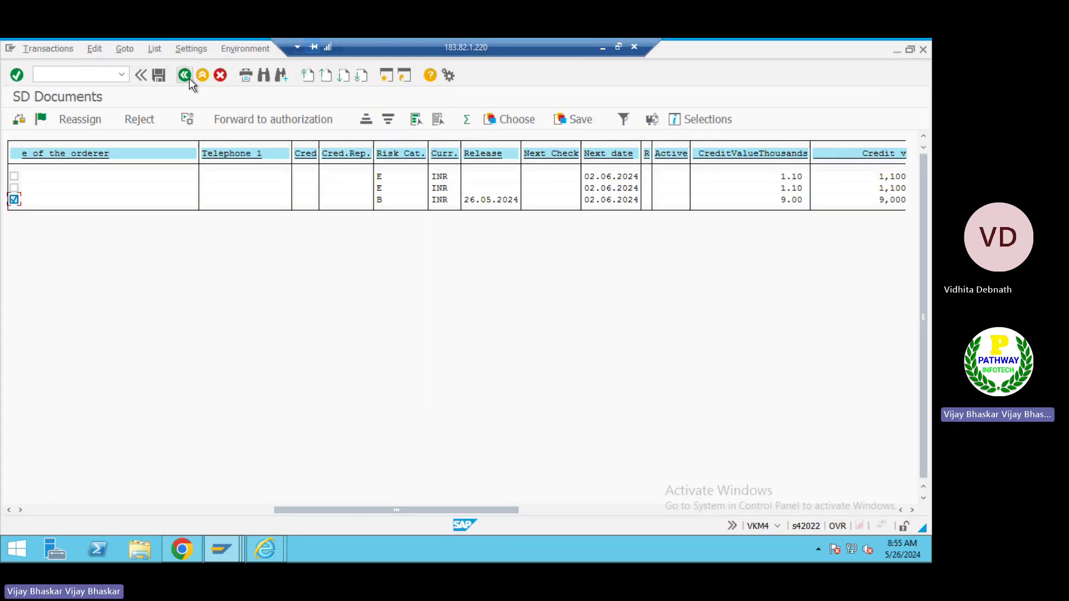
pyautogui.click(184, 75)
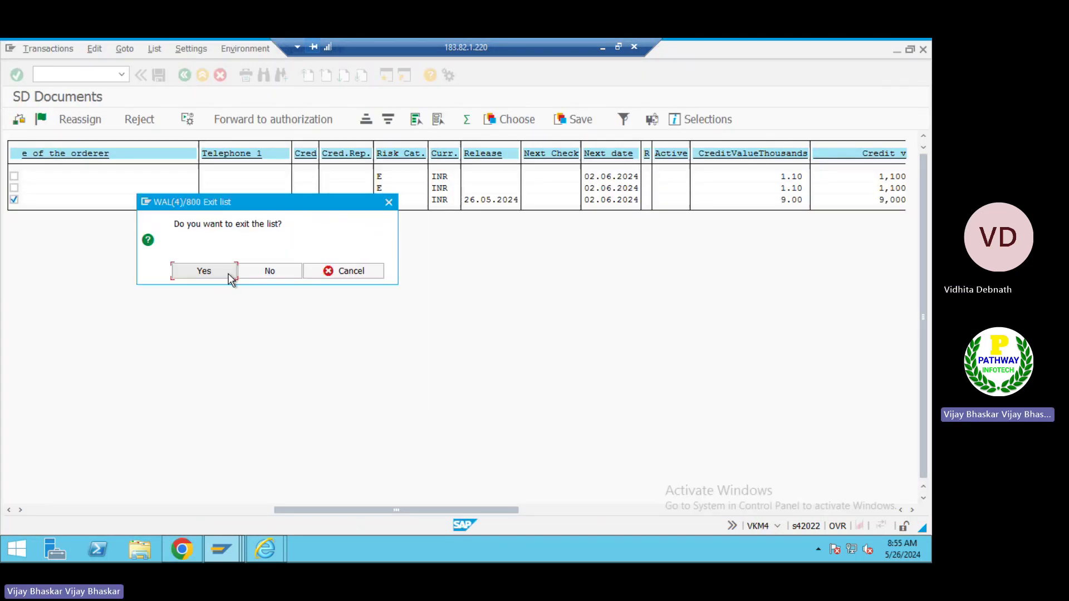
pyautogui.click(204, 271)
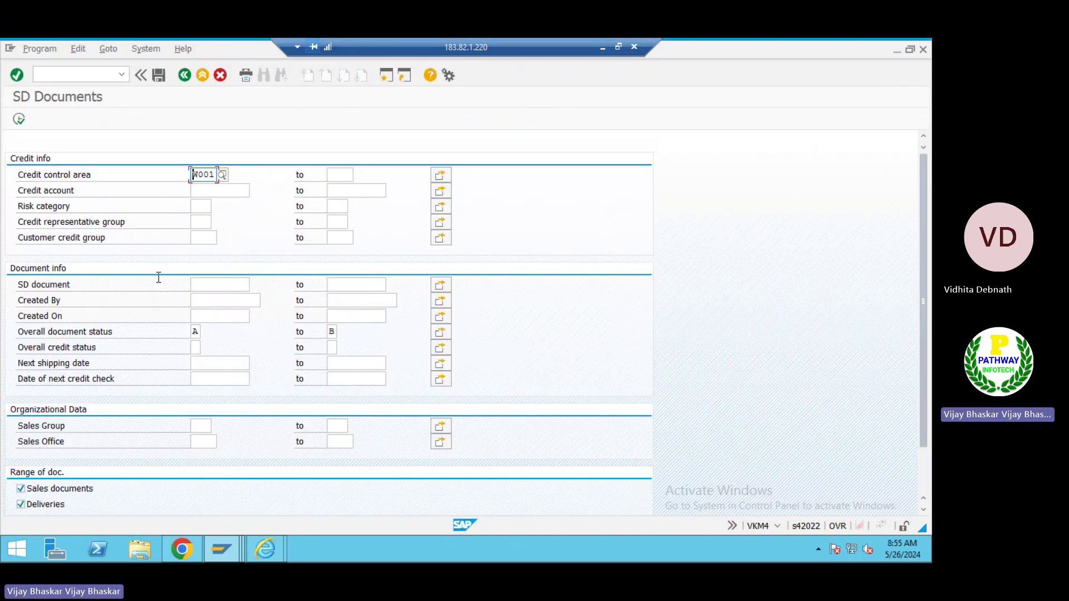
pyautogui.click(19, 119)
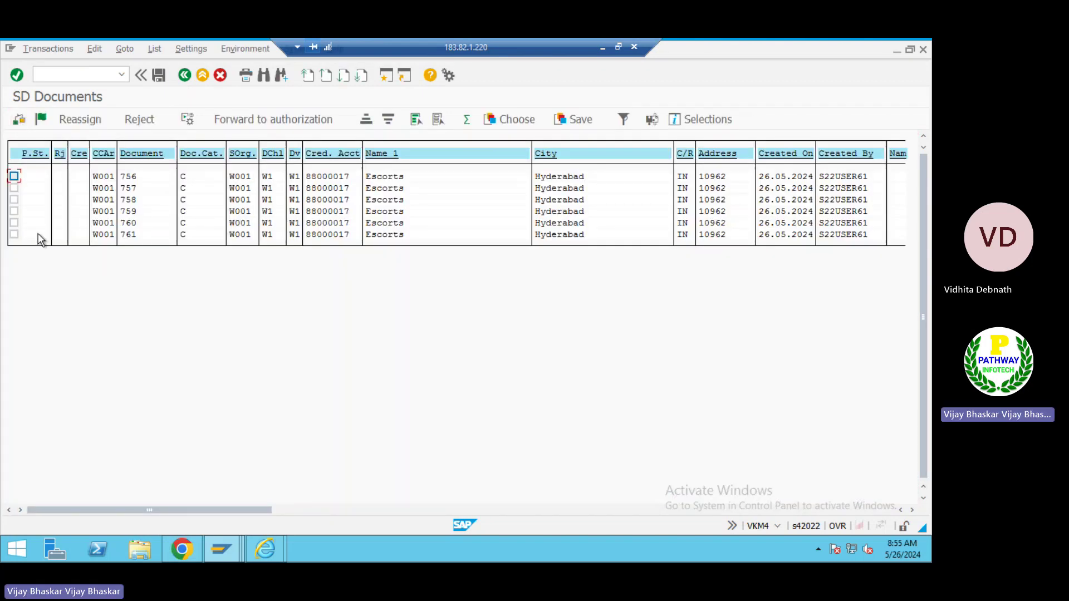
# Compare the saved order with the SD Documents list and examine its Status and overall credit status columns
pyautogui.hotkey('alt', 'Tab')
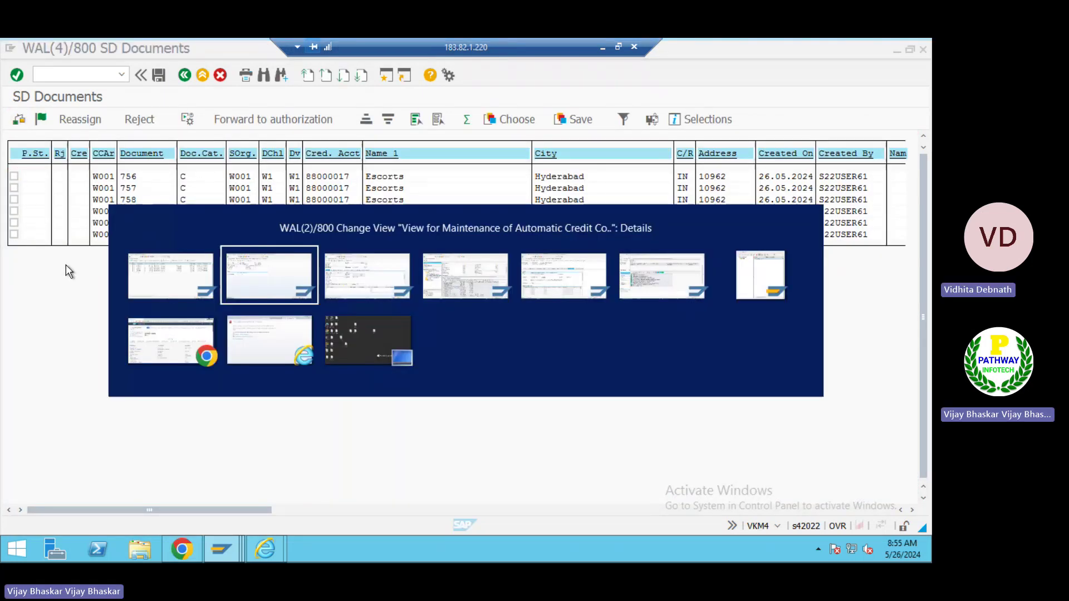
pyautogui.hotkey('alt', 'Tab')
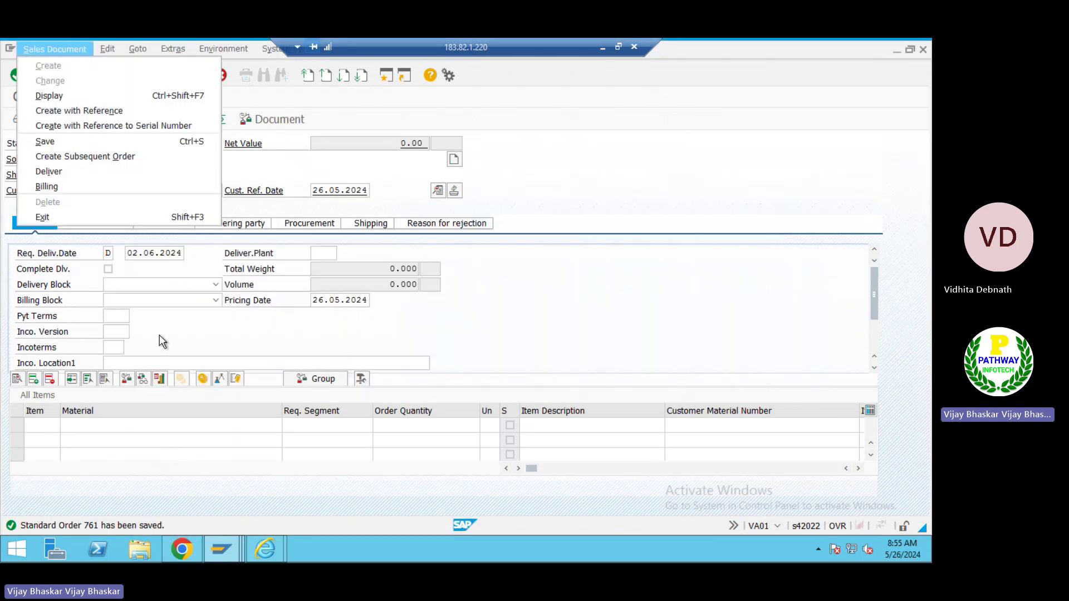
pyautogui.hotkey('alt', 'Tab')
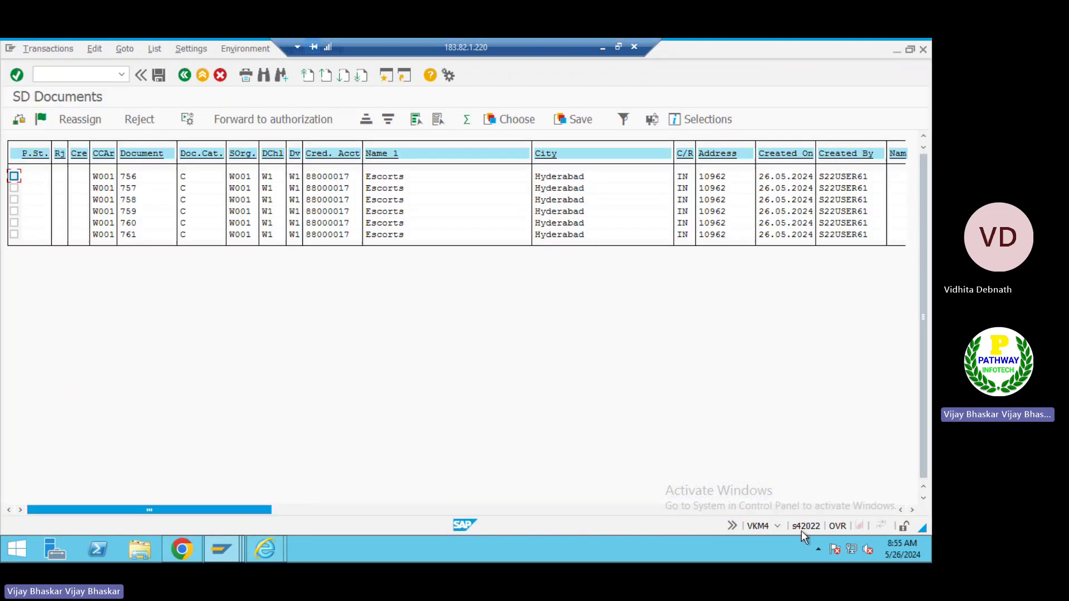
pyautogui.click(829, 507)
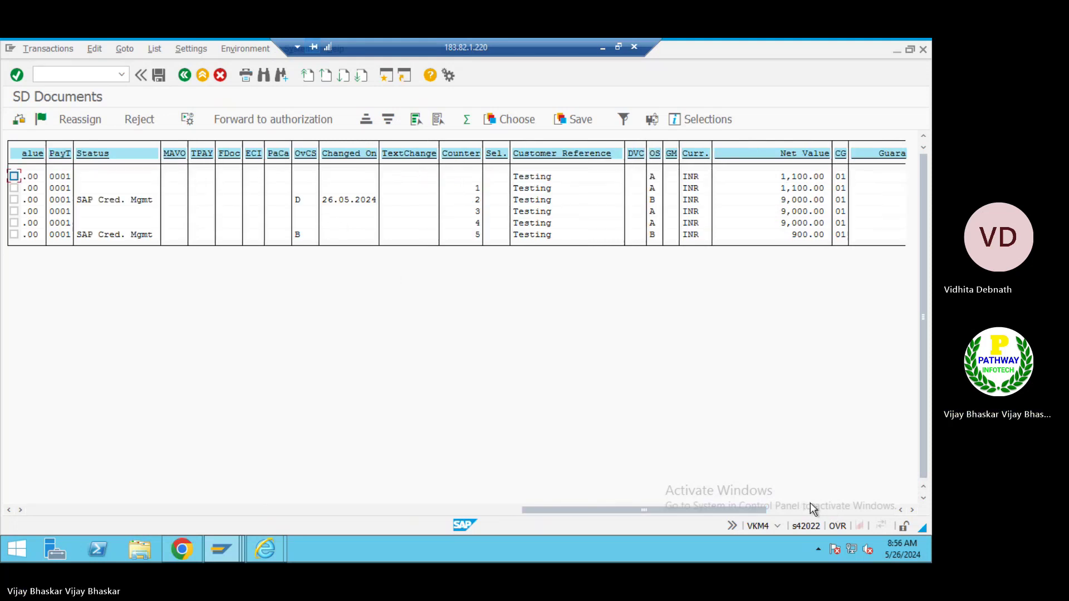
pyautogui.moveTo(733, 508); pyautogui.dragTo(633, 500)
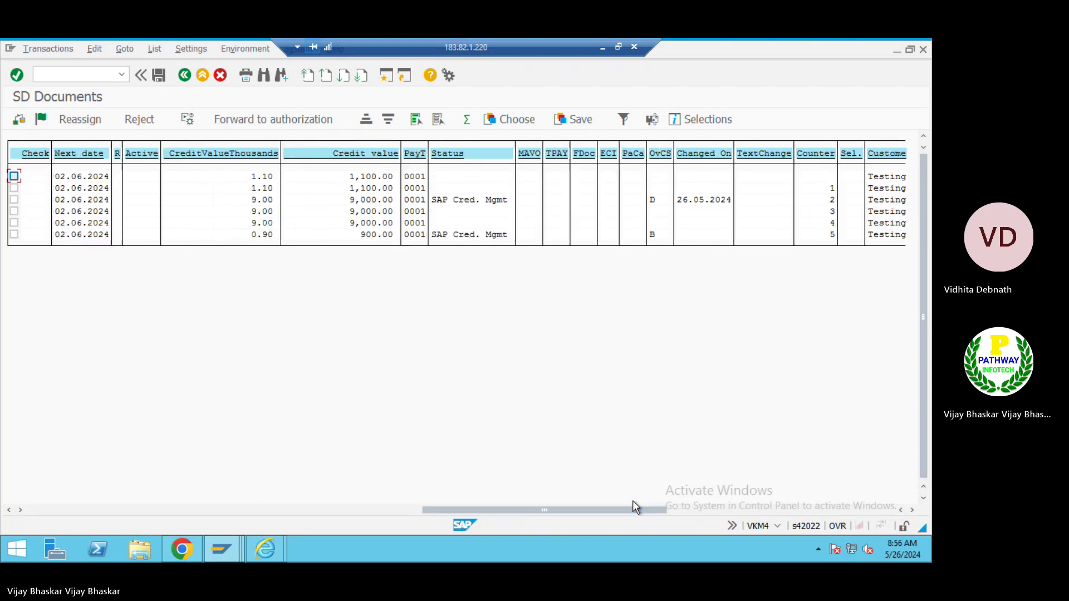
pyautogui.click(464, 234)
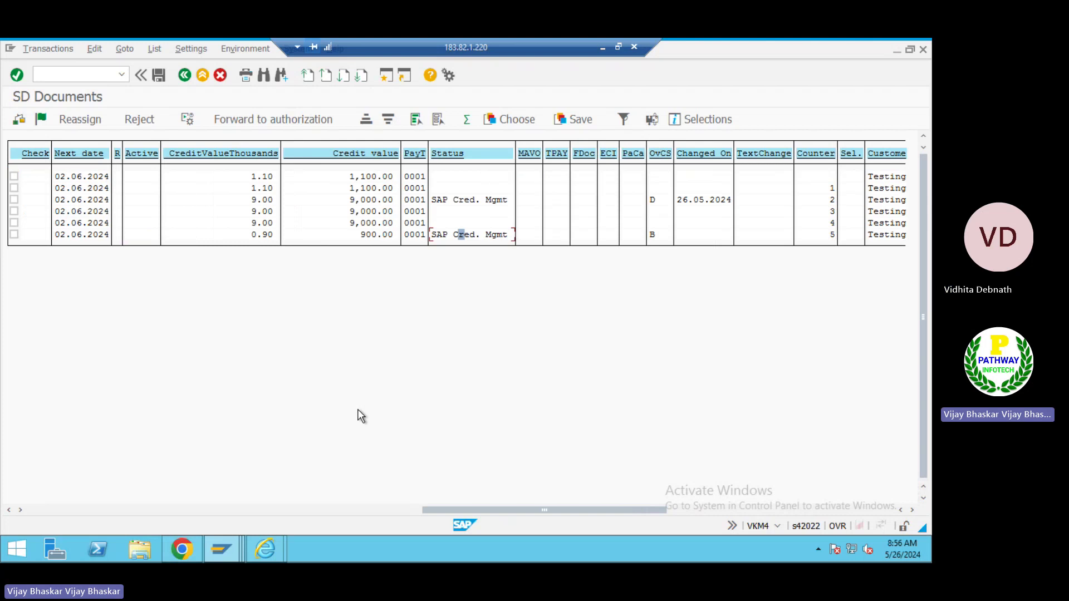
# Switch to the Case Management session, refresh the role-based view and expand the Cases folder under SAP Credit Management - Credit Case
pyautogui.hotkey('alt', 'Tab')
pyautogui.hotkey('alt', 'Tab')
pyautogui.hotkey('alt', 'Tab')
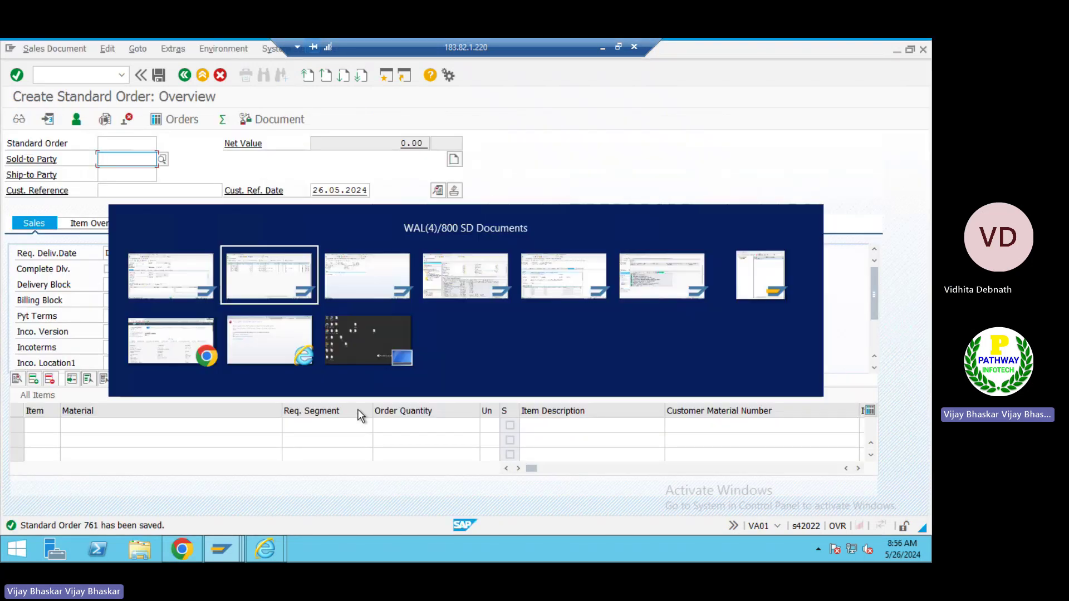
pyautogui.hotkey('alt', 'Tab')
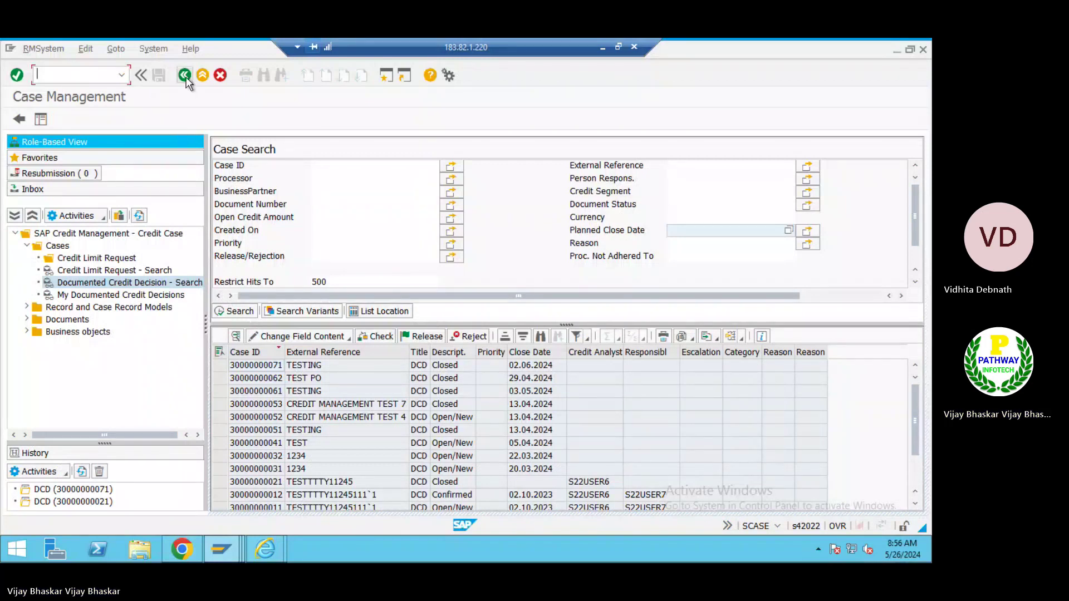
pyautogui.click(140, 216)
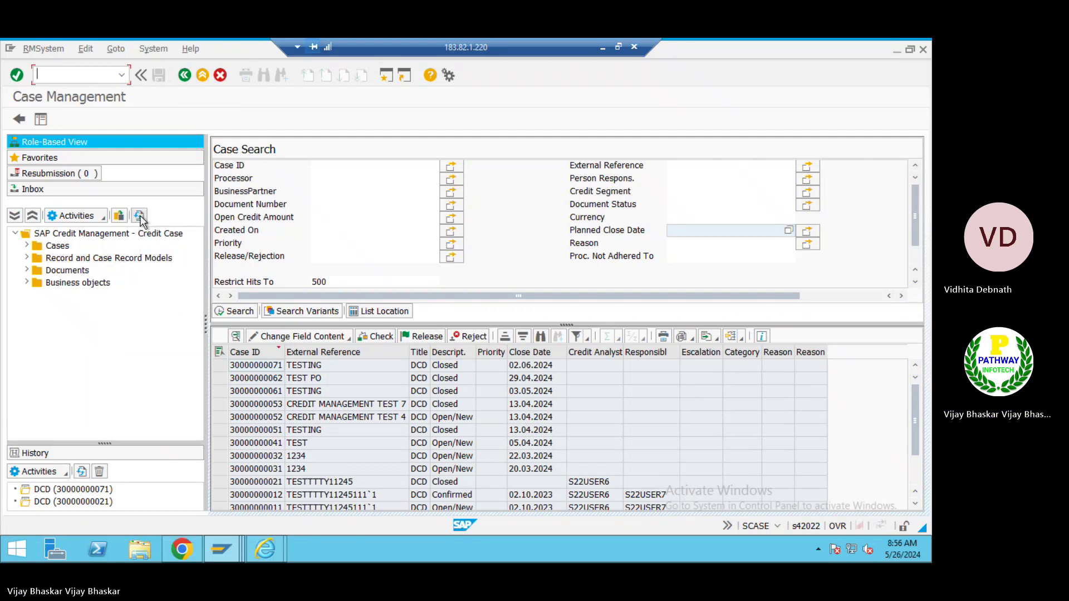
pyautogui.click(27, 258)
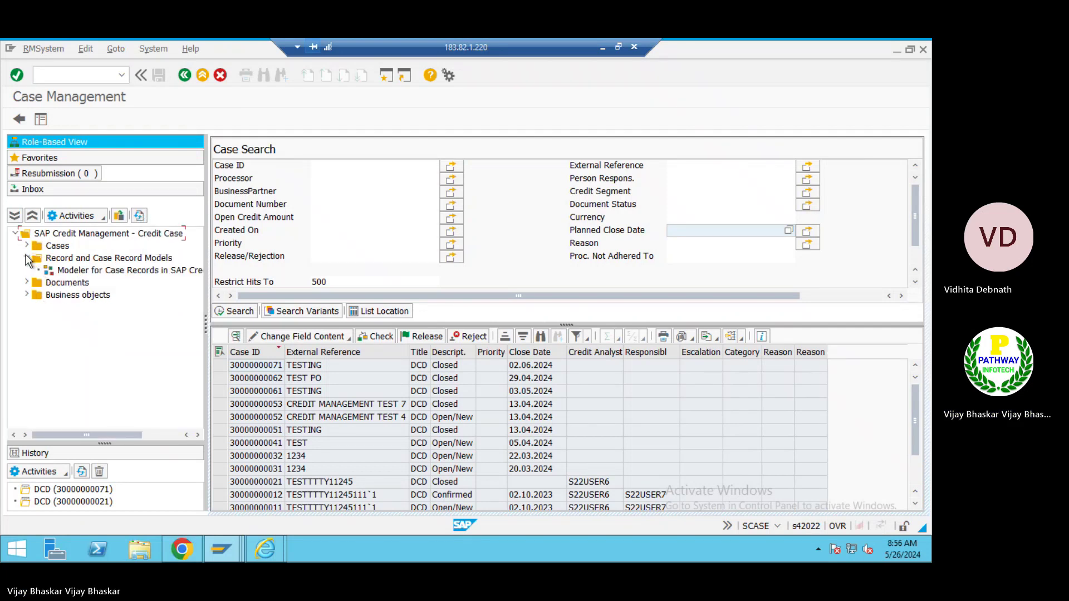
pyautogui.click(26, 258)
pyautogui.click(27, 271)
pyautogui.click(27, 270)
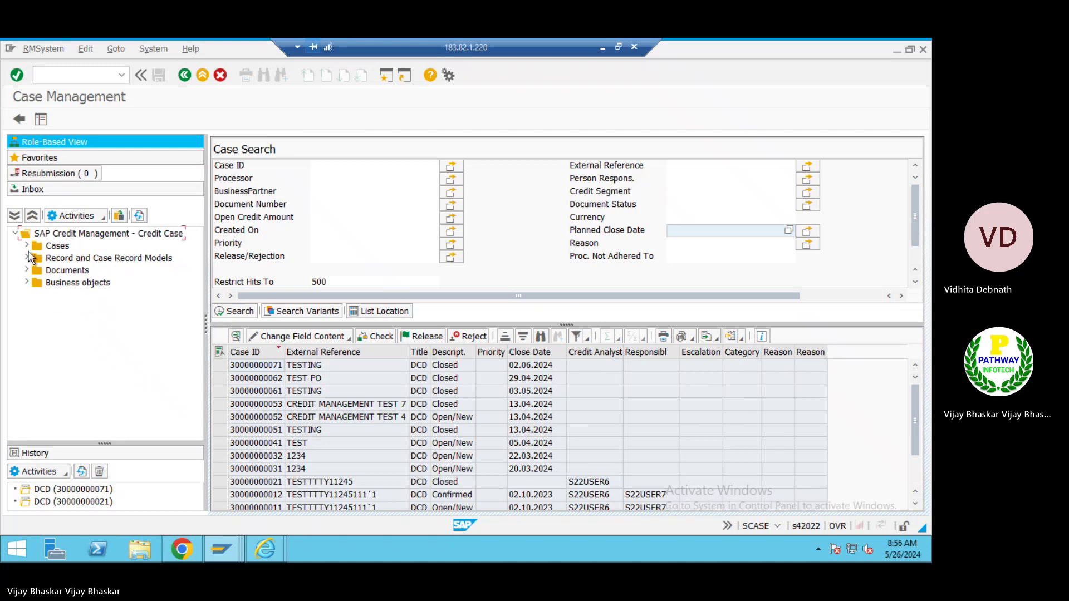
pyautogui.click(26, 246)
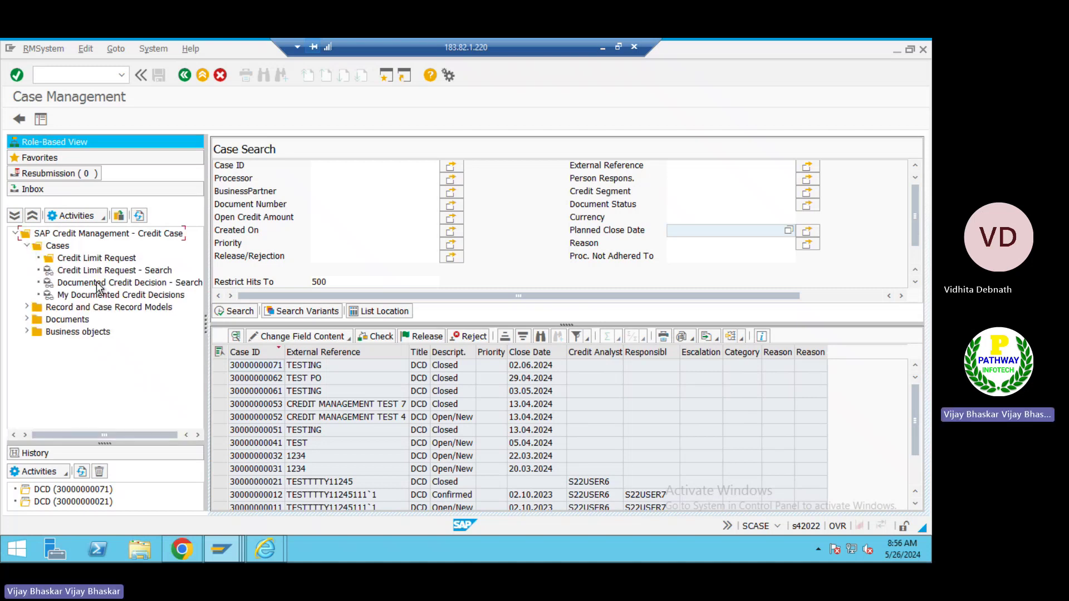
# Check My Documented Credit Decisions and run Documented Credit Decision - Search without entering any criteria
pyautogui.click(129, 295)
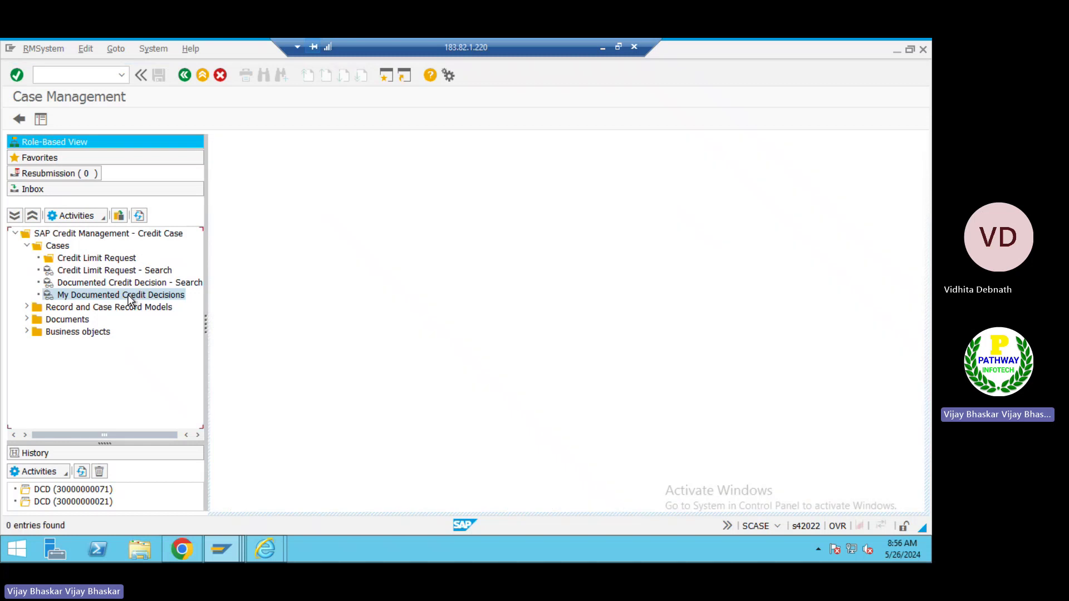
pyautogui.click(129, 283)
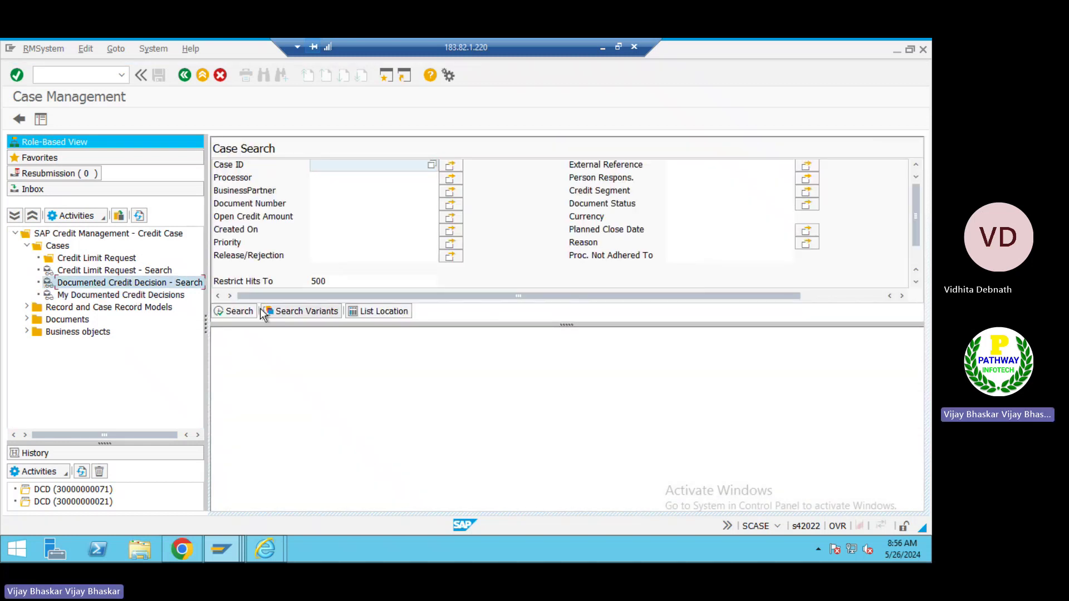
pyautogui.click(232, 310)
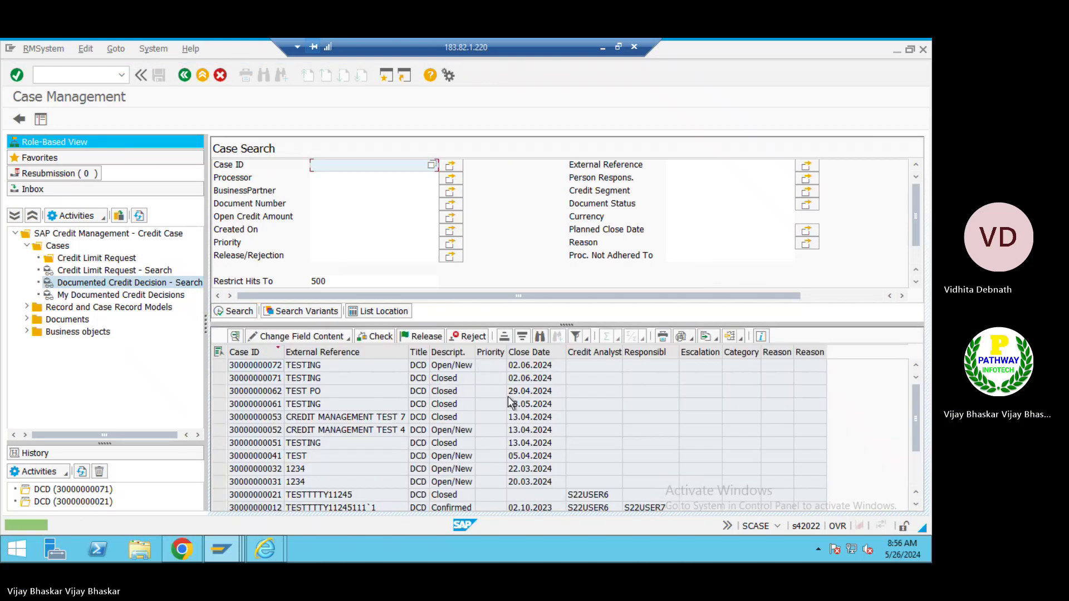
# Open the newest TESTING documented credit decision and examine its sales document, sales employee and the session's transaction details
pyautogui.click(313, 370)
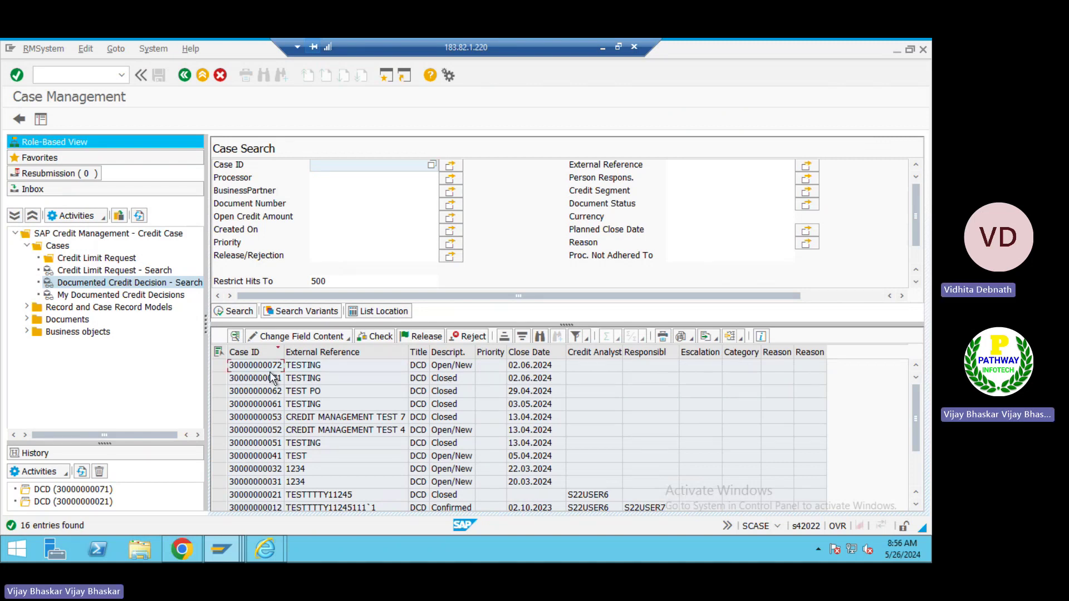
pyautogui.doubleClick(255, 365)
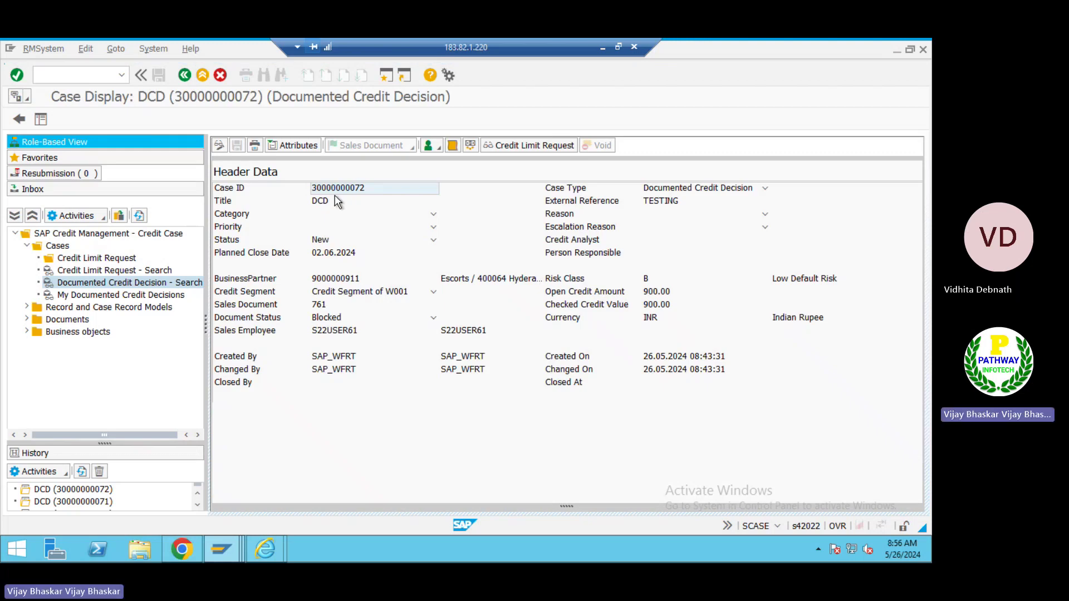
pyautogui.click(321, 308)
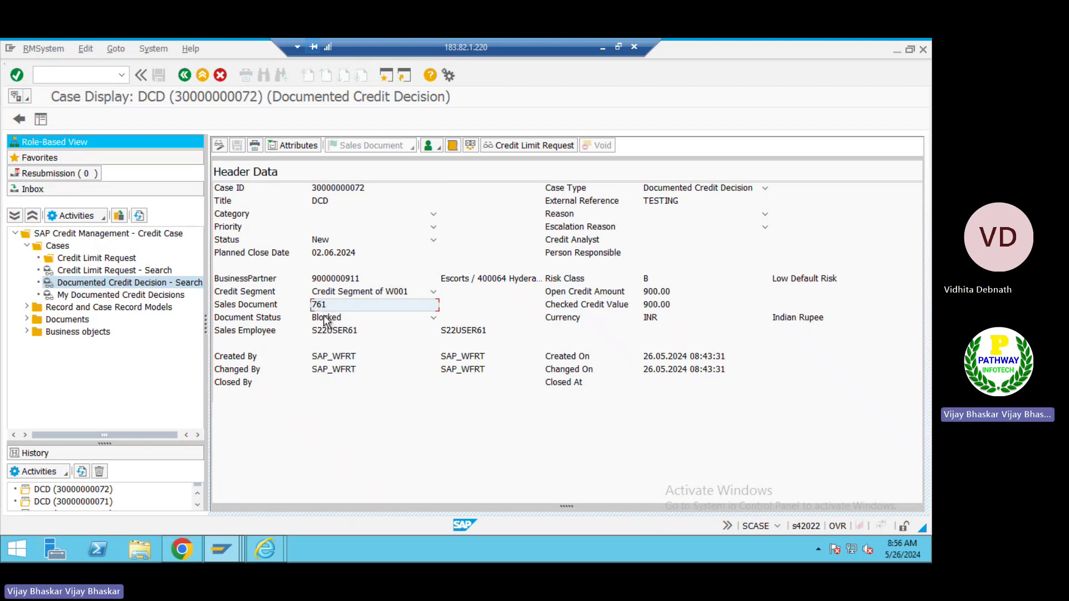
pyautogui.click(330, 332)
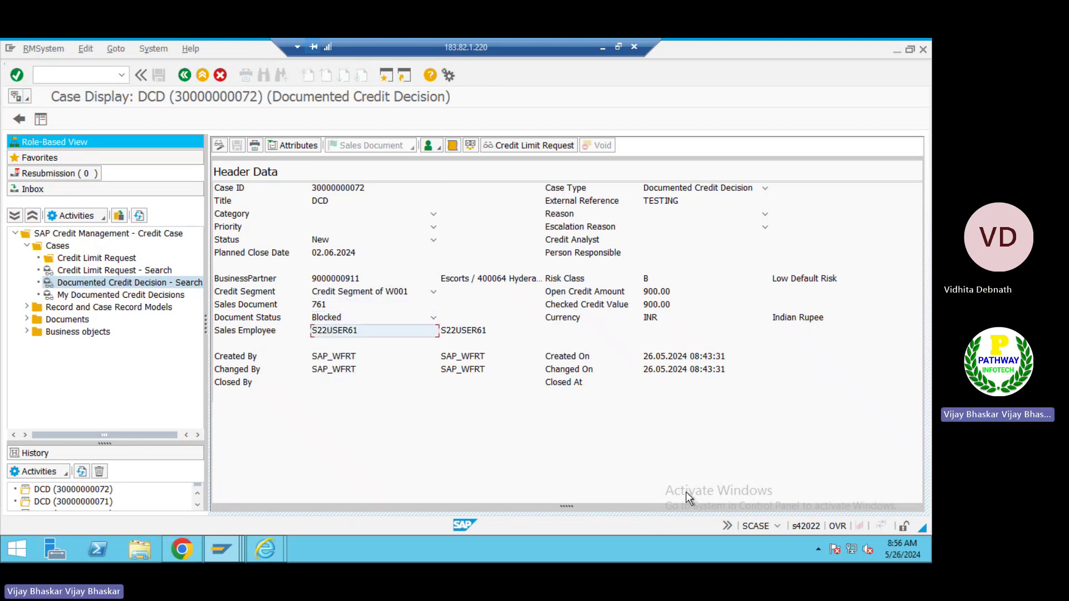
pyautogui.click(775, 526)
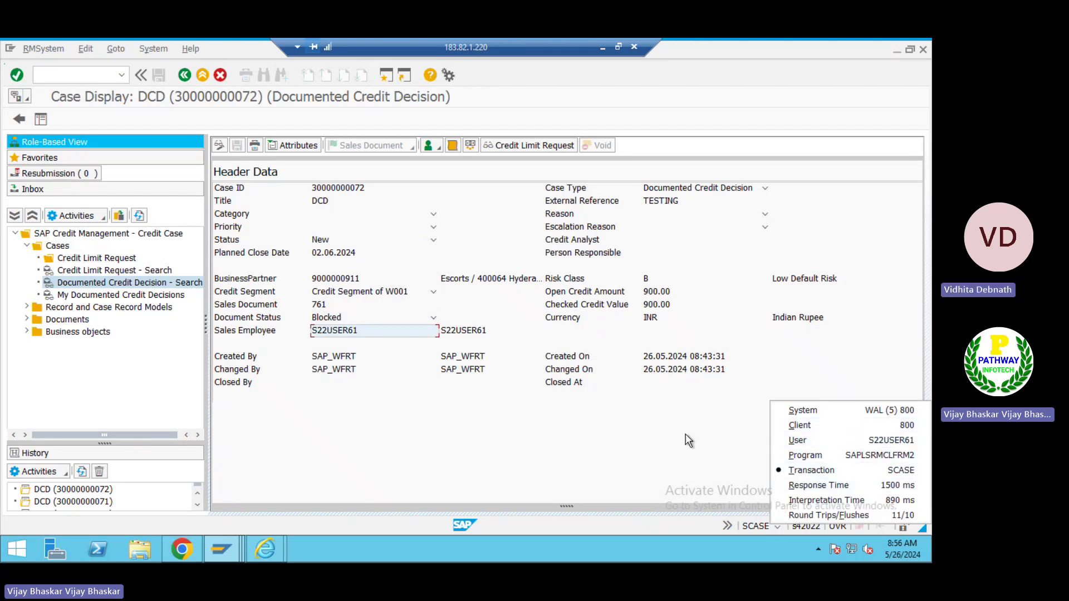
pyautogui.click(652, 432)
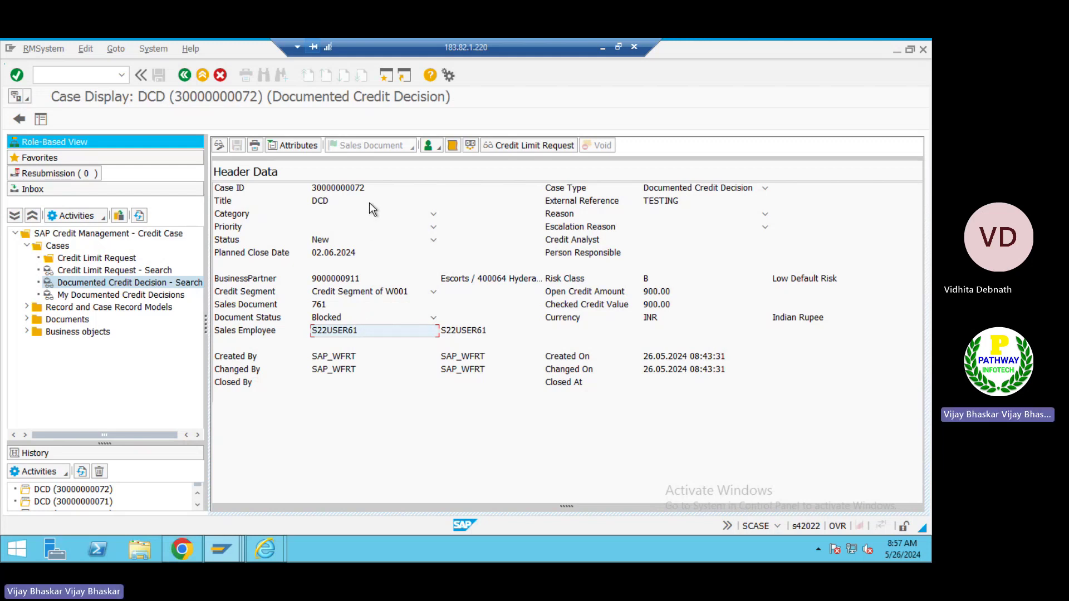
# Review the case's credit check log, try its business partner's collections management view, cancel the company code selection and return to the case list
pyautogui.click(453, 146)
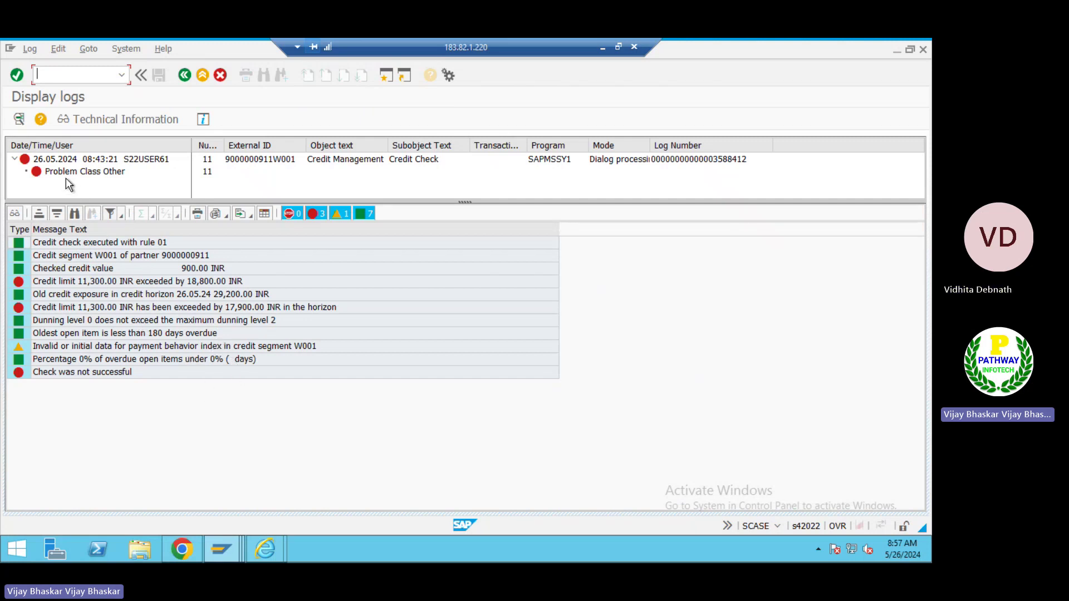
pyautogui.click(184, 75)
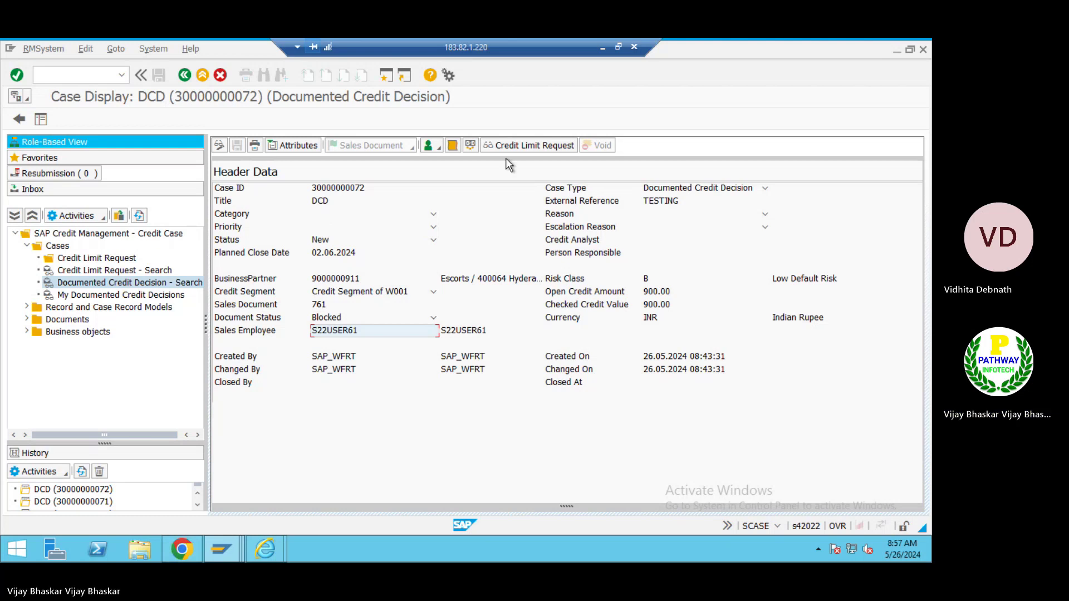
pyautogui.click(469, 144)
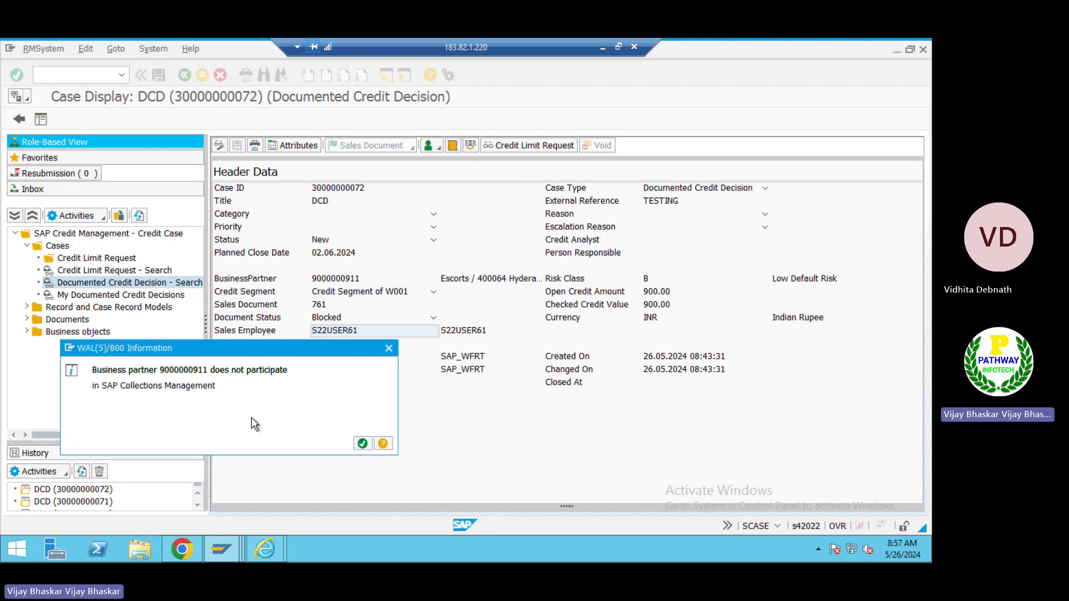
pyautogui.click(362, 444)
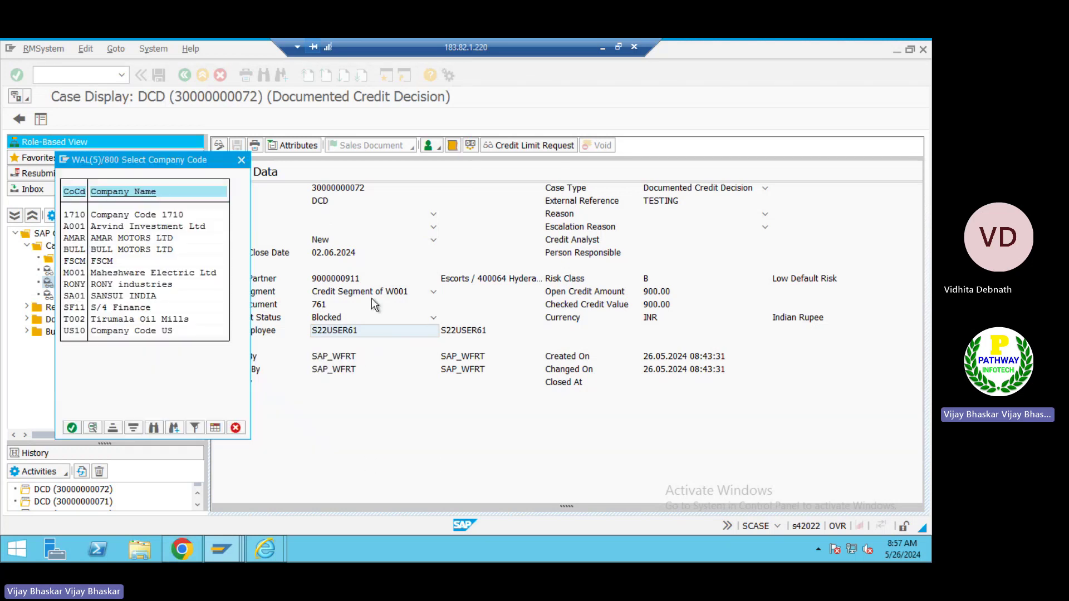
pyautogui.click(240, 159)
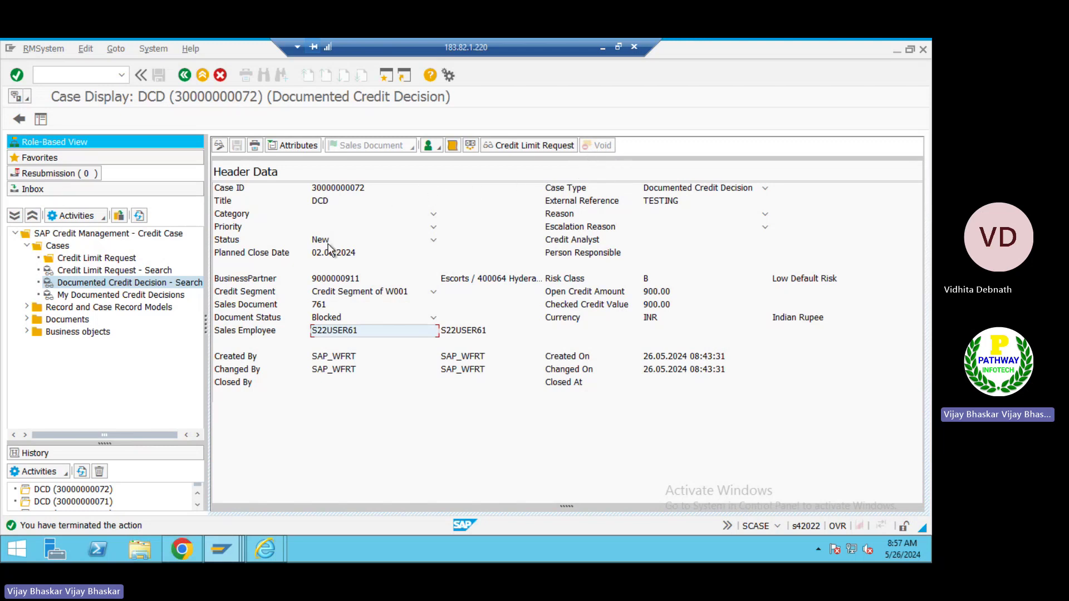
pyautogui.click(186, 76)
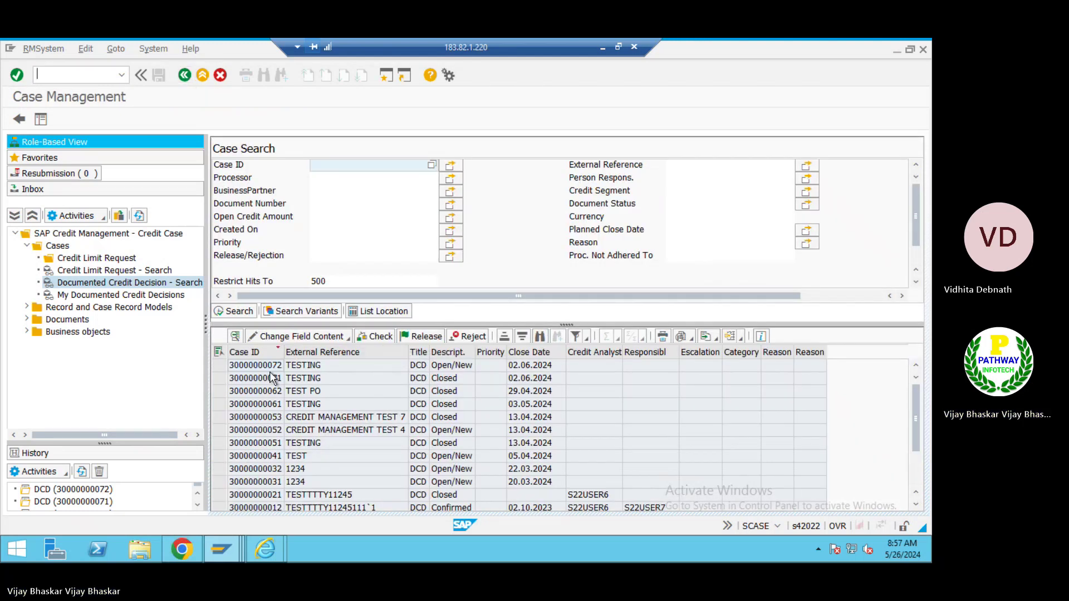
# Release the sales document of the newest TESTING case and move the resulting log dialog clear of the case list
pyautogui.click(217, 365)
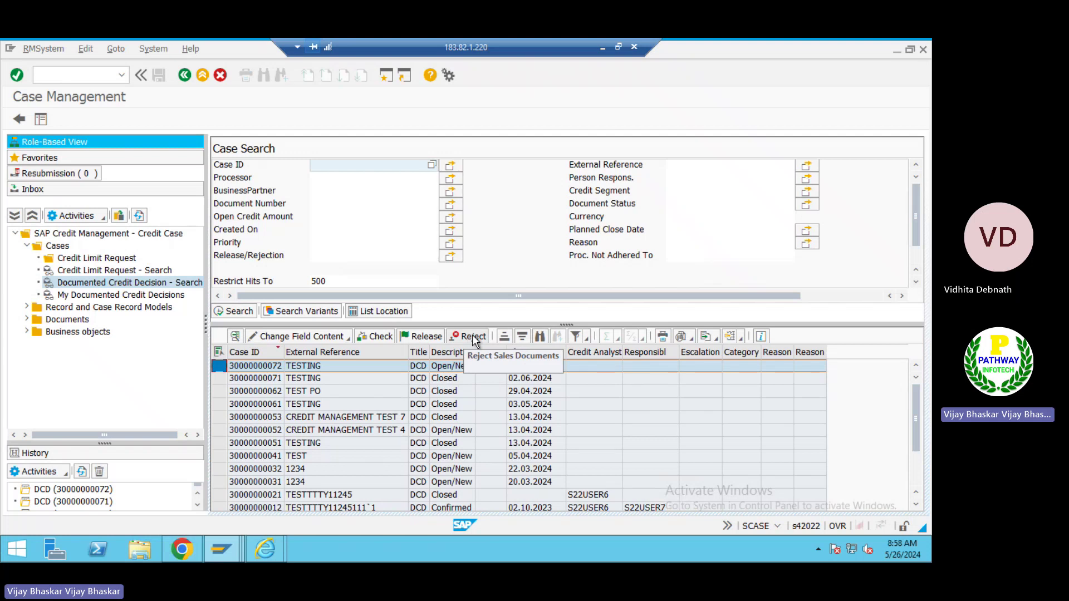
pyautogui.click(423, 337)
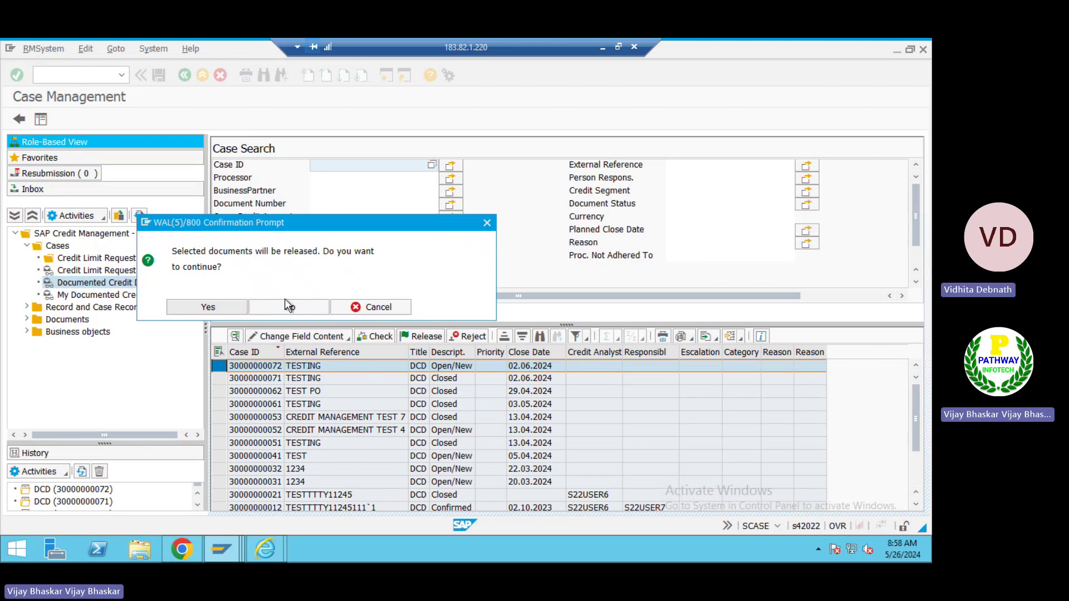
pyautogui.click(205, 307)
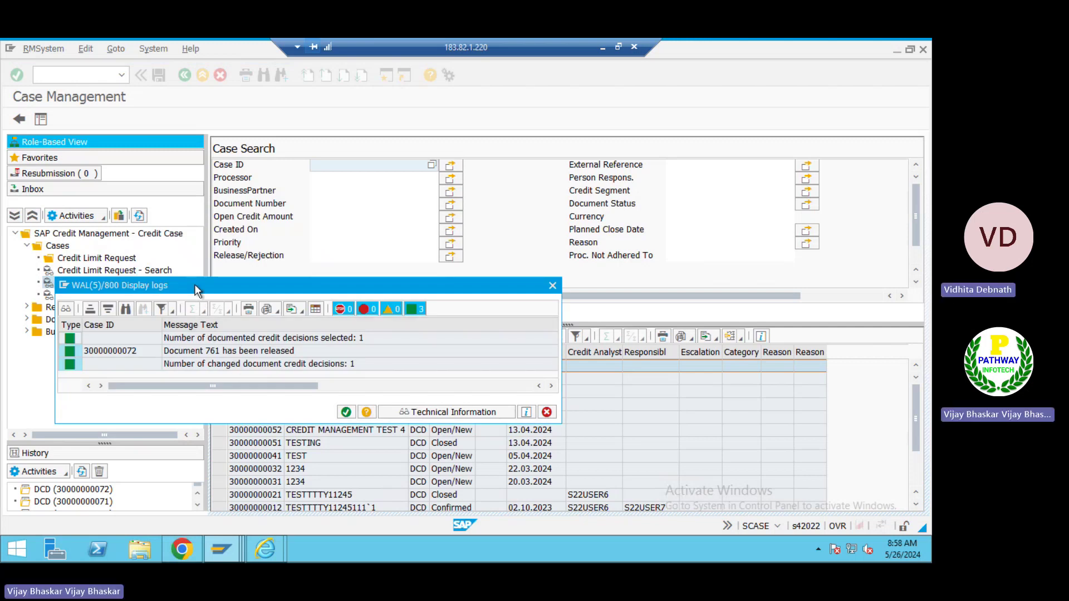
pyautogui.moveTo(195, 284); pyautogui.dragTo(383, 177)
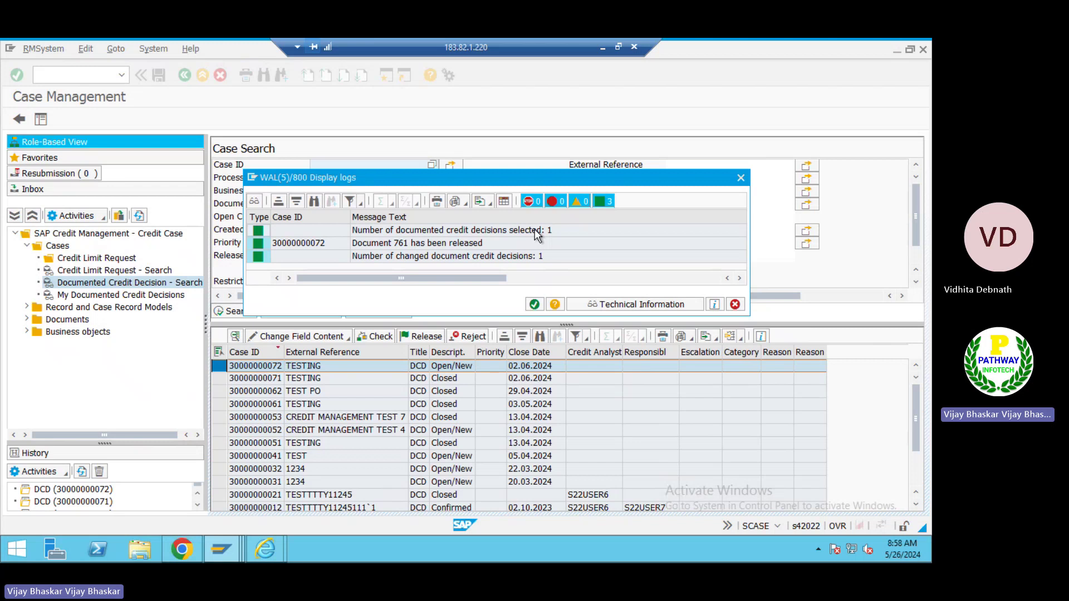
# Start a screenshot of the restored remote desktop window, covering the release log and the first row of the case list
pyautogui.click(616, 48)
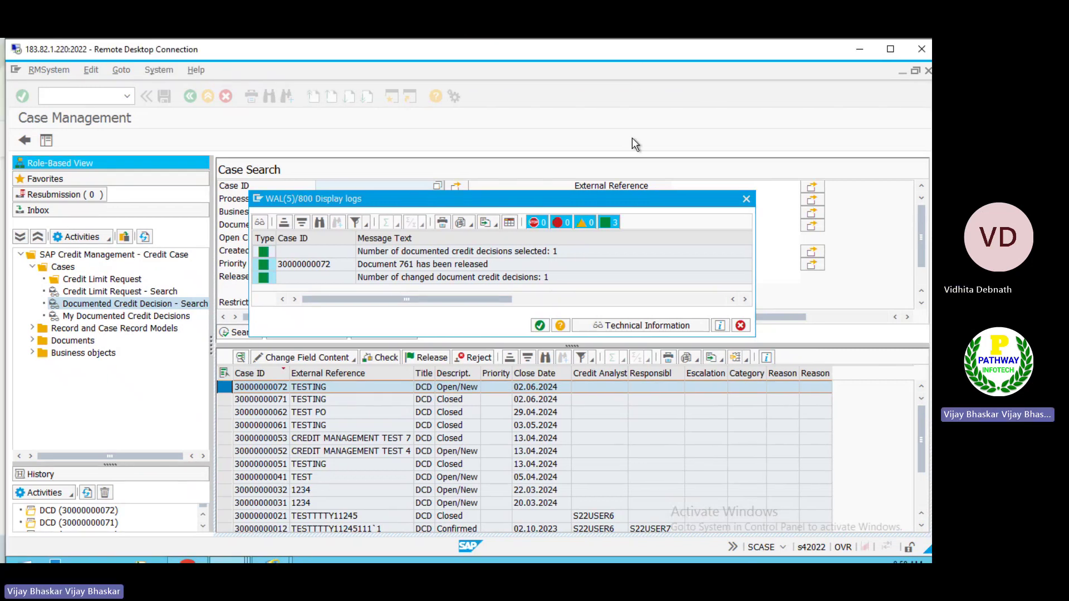
pyautogui.press('shift+super+s')
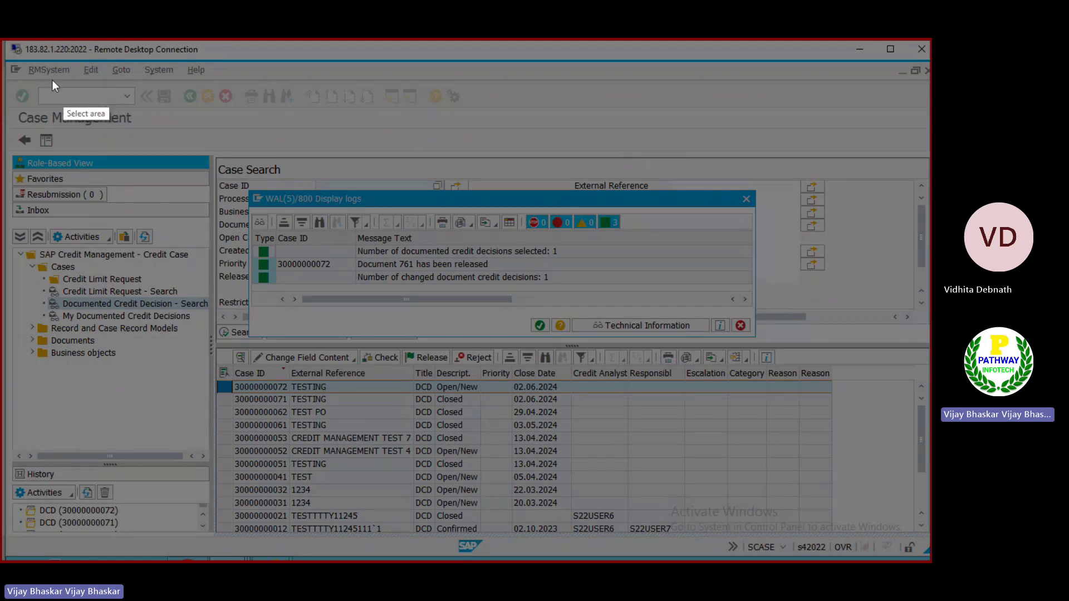
pyautogui.moveTo(3, 58)
pyautogui.mouseDown()
pyautogui.moveTo(527, 335)
pyautogui.moveTo(780, 402)
pyautogui.moveTo(844, 394)
pyautogui.mouseUp()
# Outline the log messages, the Release command and the selected case row with red rectangles and copy the screenshot
pyautogui.click(856, 316)
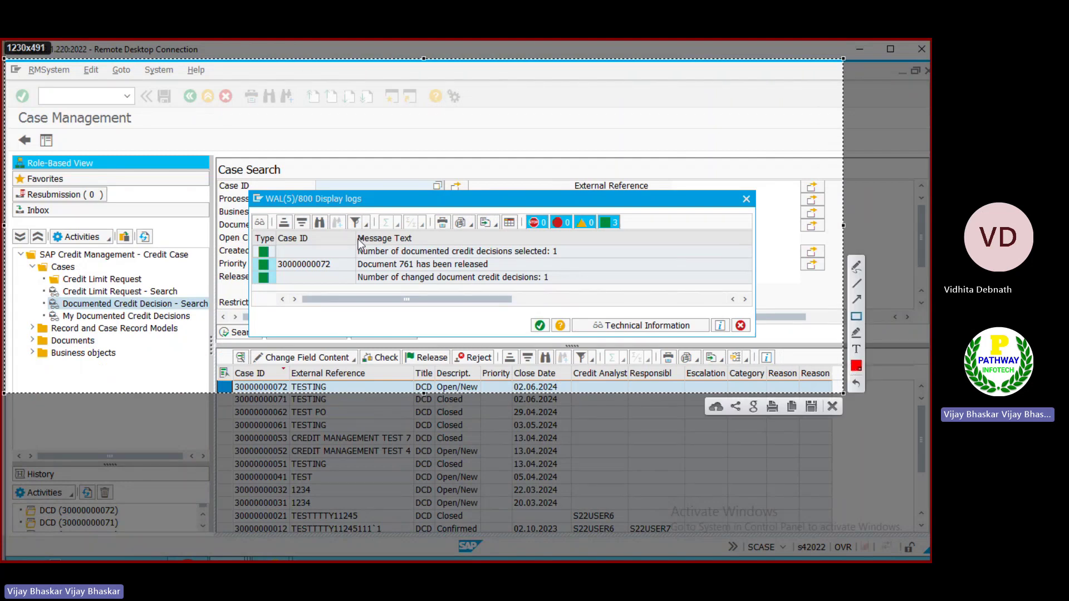
pyautogui.moveTo(250, 227)
pyautogui.mouseDown()
pyautogui.moveTo(600, 304)
pyautogui.moveTo(591, 289)
pyautogui.mouseUp()
pyautogui.moveTo(400, 346)
pyautogui.mouseDown()
pyautogui.moveTo(411, 364)
pyautogui.moveTo(457, 366)
pyautogui.mouseUp()
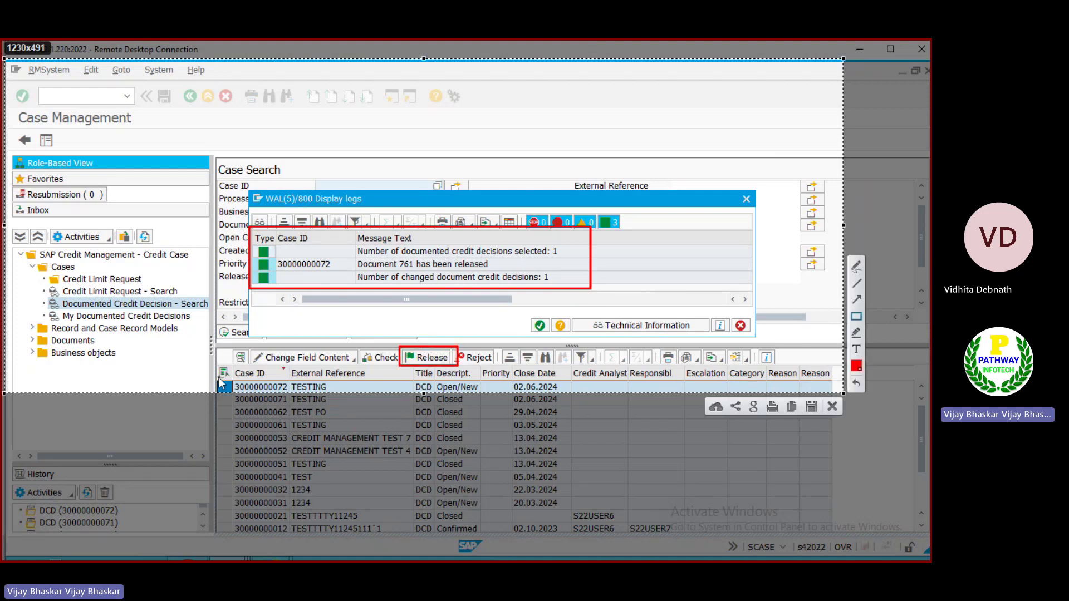
pyautogui.moveTo(216, 377)
pyautogui.mouseDown()
pyautogui.moveTo(583, 403)
pyautogui.moveTo(665, 392)
pyautogui.moveTo(590, 393)
pyautogui.mouseUp()
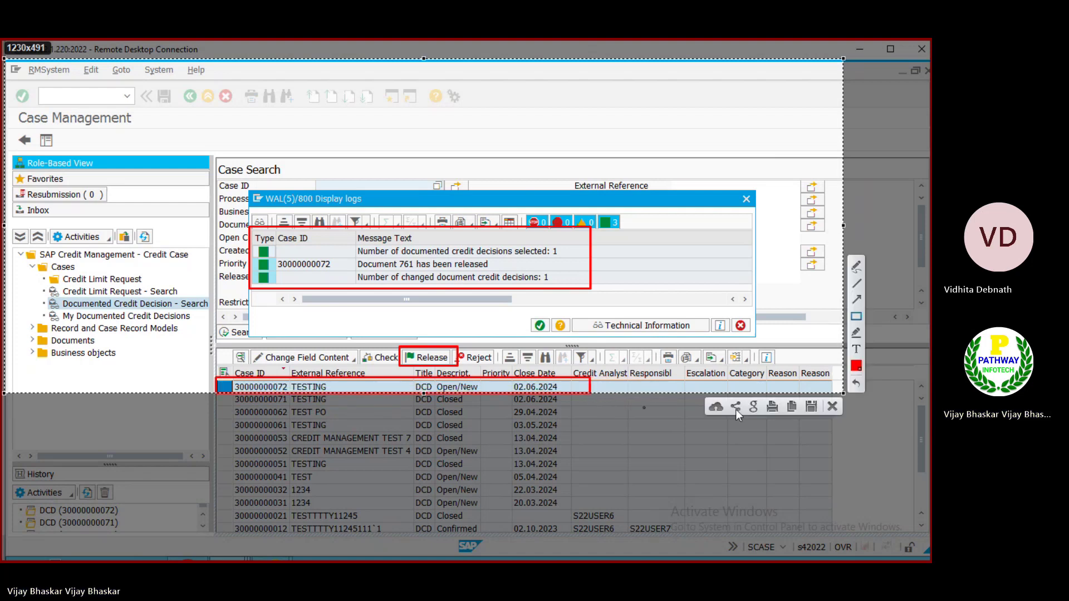
pyautogui.click(792, 406)
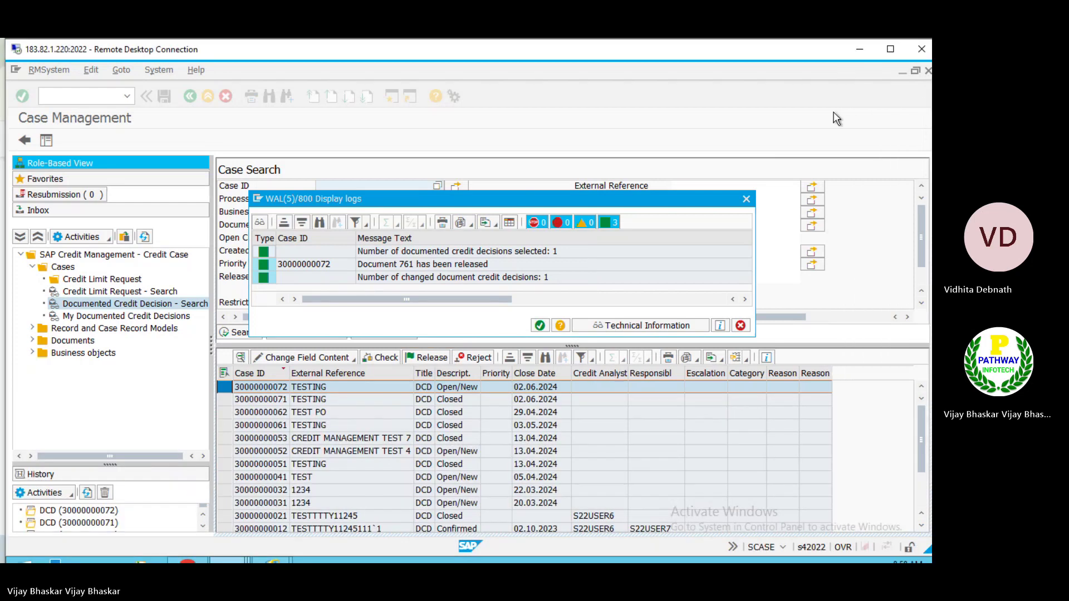
# Switch to the Excel workbook, paste the annotated release screenshot at A662 and nudge it up beneath the Document Credit Decission heading
pyautogui.click(860, 50)
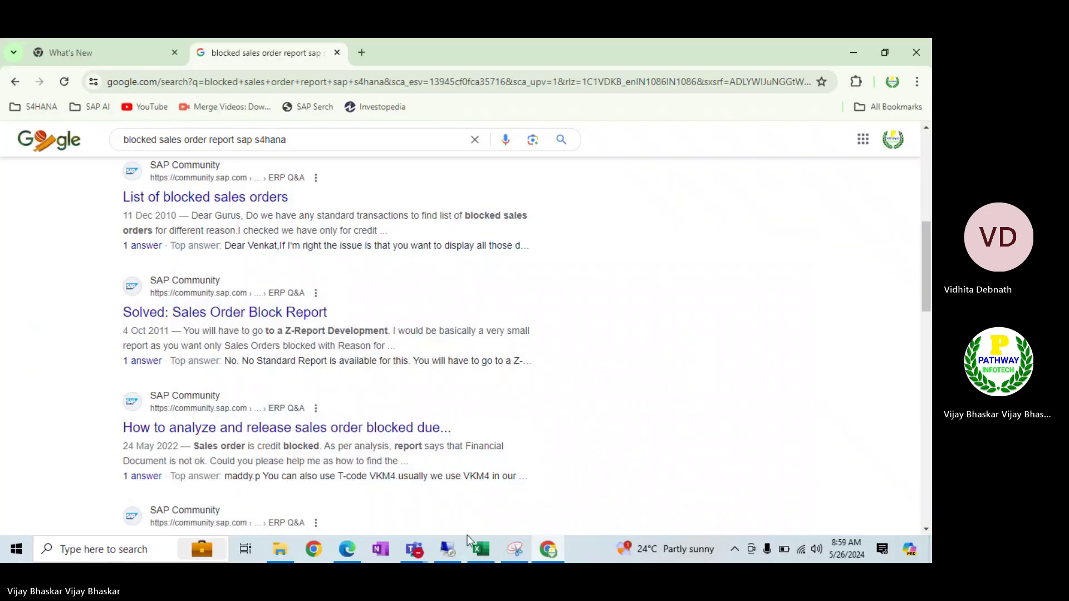
pyautogui.click(479, 549)
pyautogui.scroll(-5, 342, 363)
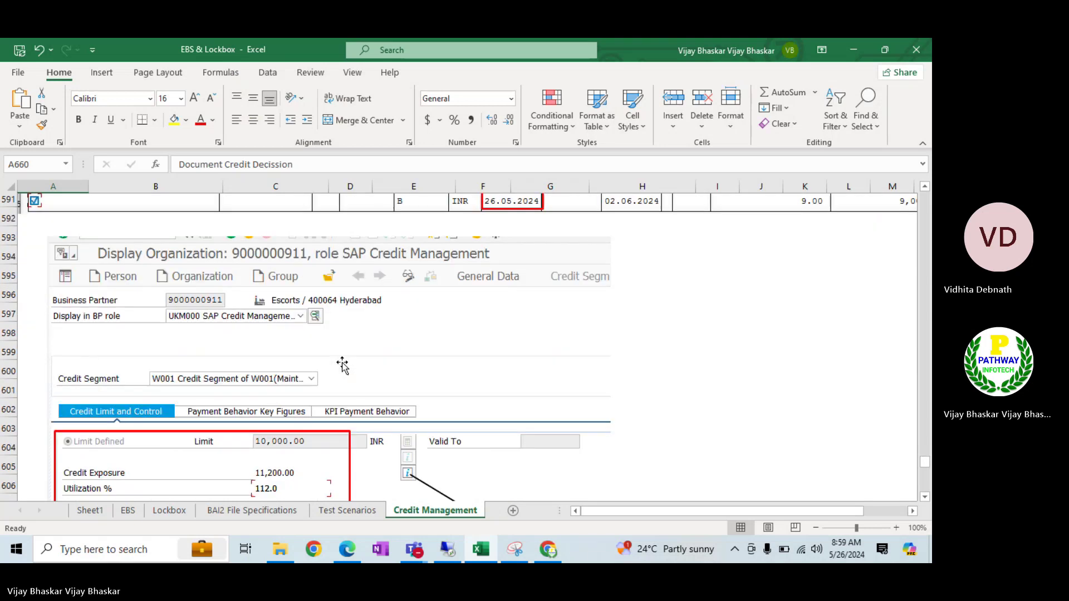
pyautogui.scroll(-13, 339, 362)
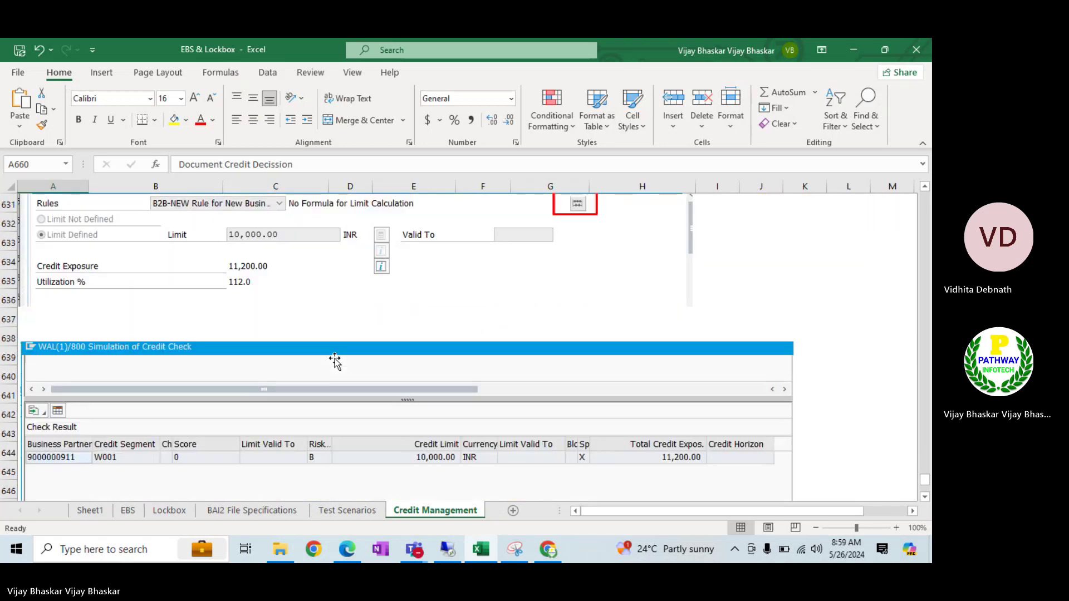
pyautogui.scroll(-8, 335, 360)
pyautogui.click(49, 338)
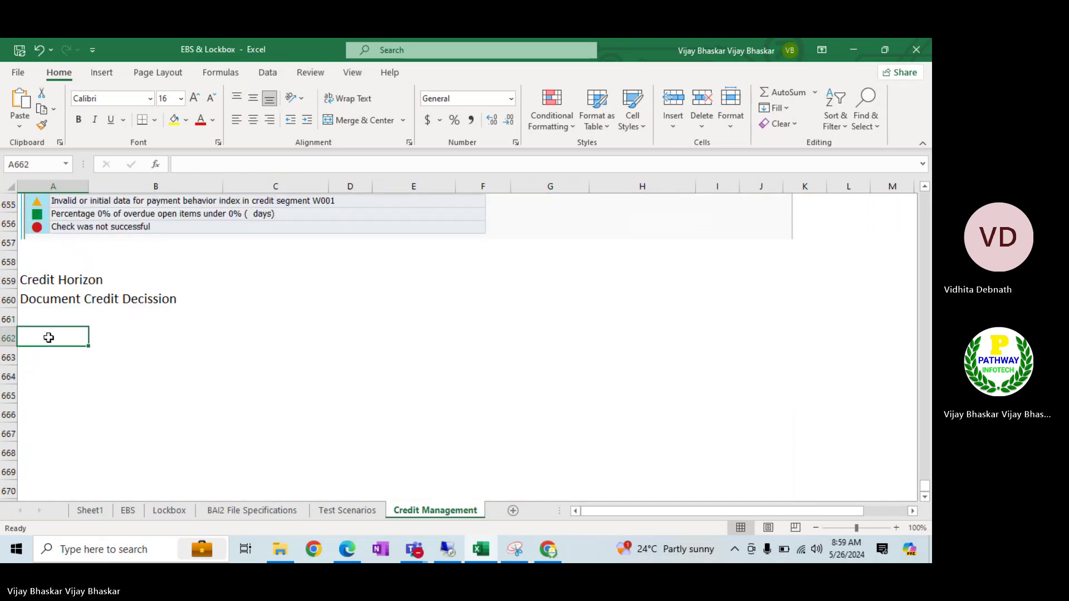
pyautogui.hotkey('ctrl', 'v')
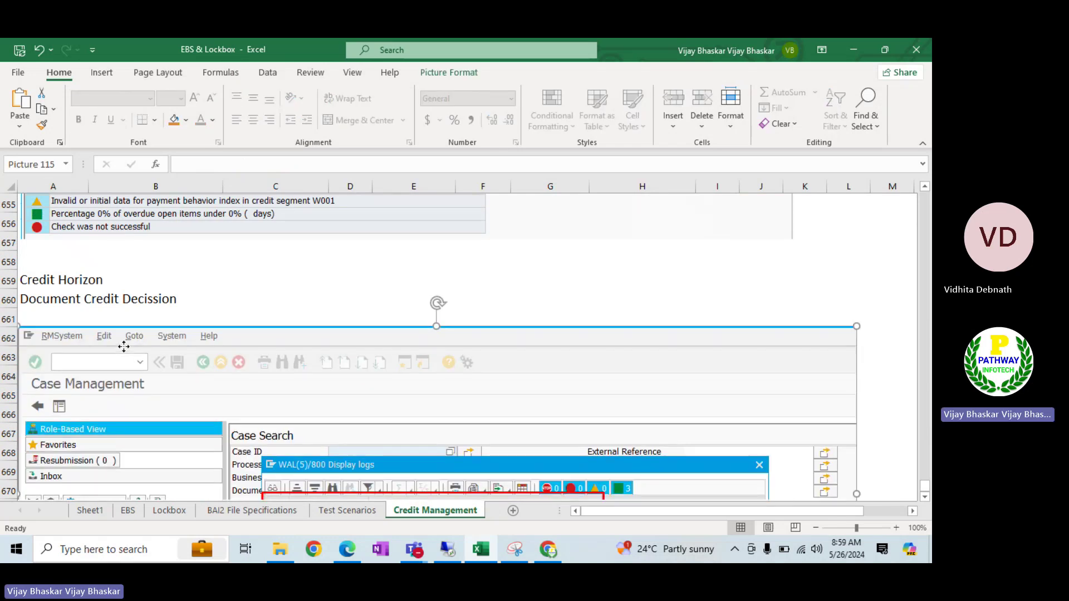
pyautogui.moveTo(124, 346); pyautogui.dragTo(123, 338)
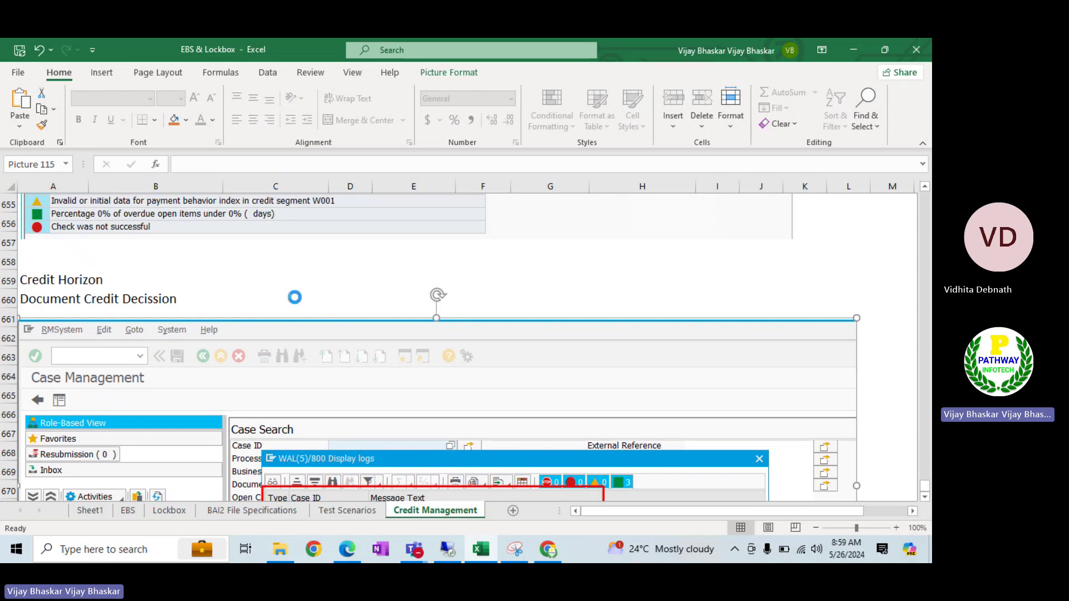
pyautogui.scroll(-3, 293, 285)
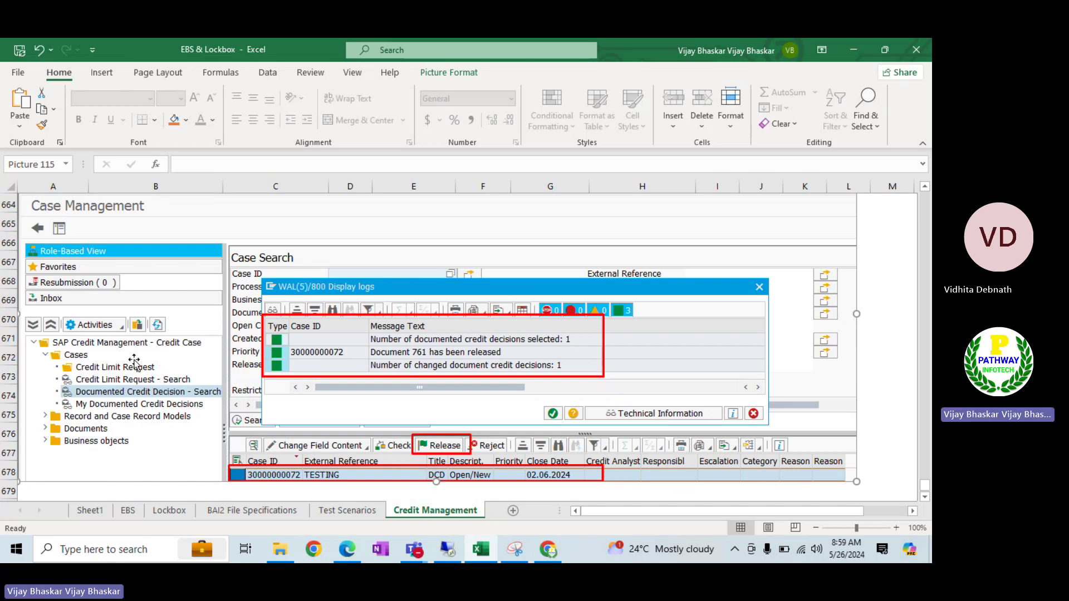
# Return to the remote desktop, close the release log and open the newest TESTING case to review its credit amount, business partner and sales document
pyautogui.click(515, 550)
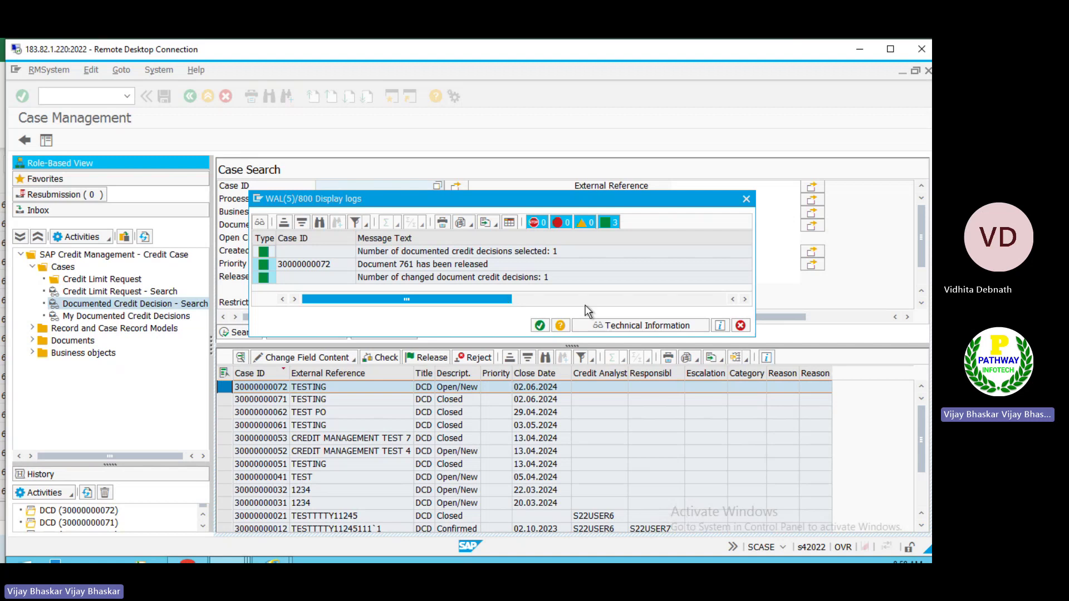
pyautogui.click(539, 327)
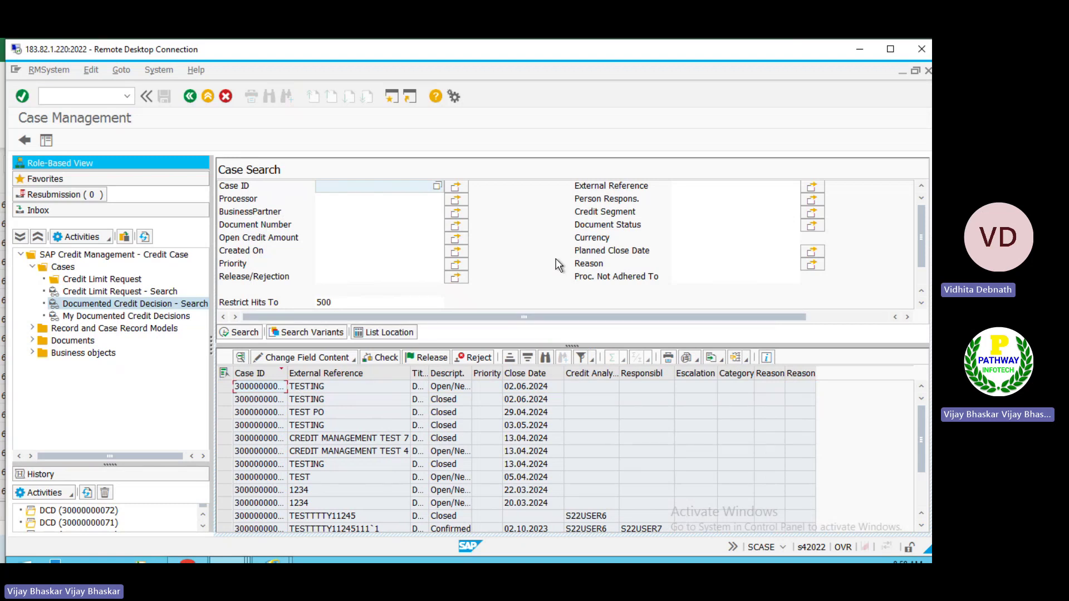
pyautogui.click(888, 49)
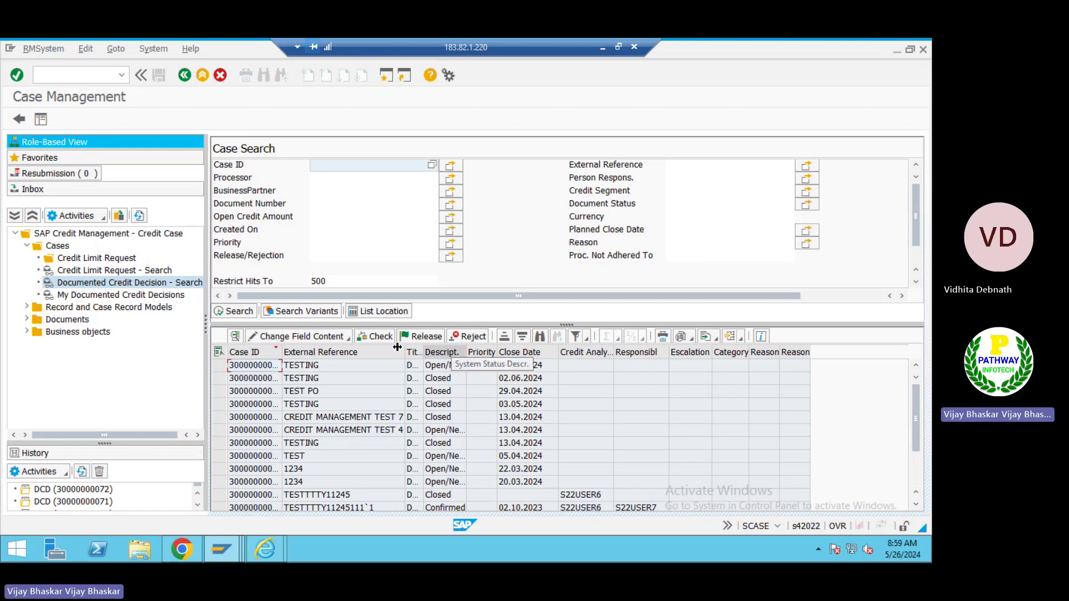
pyautogui.doubleClick(242, 365)
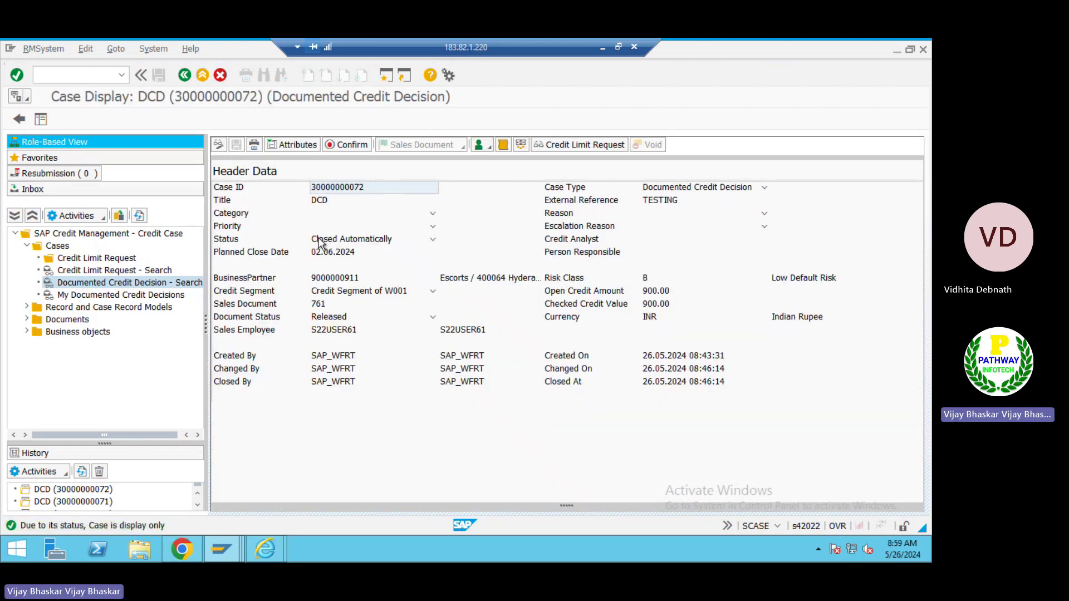
pyautogui.click(666, 287)
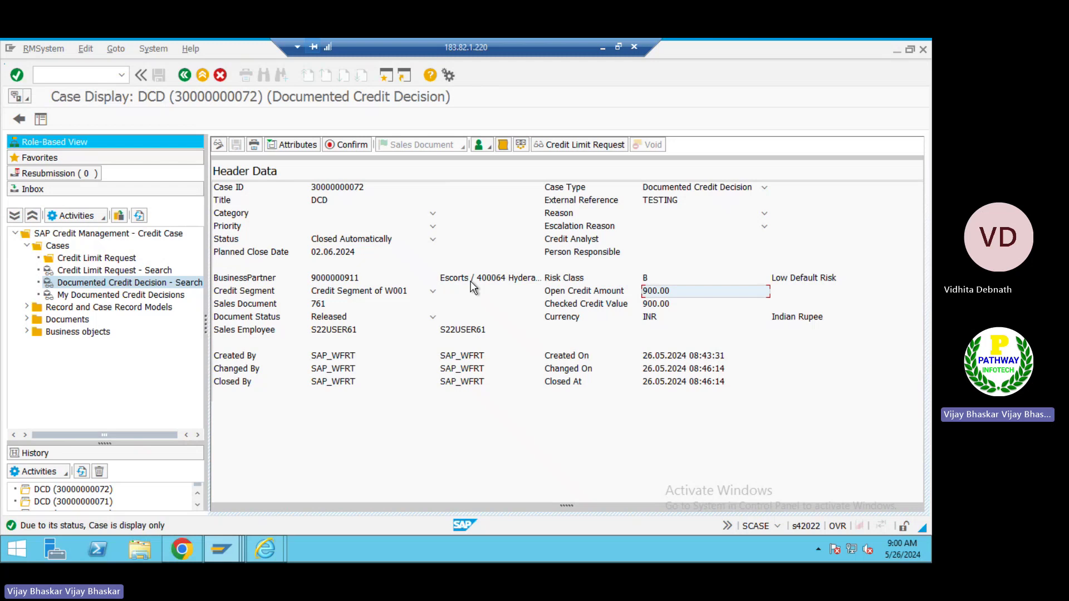
pyautogui.click(331, 280)
pyautogui.click(322, 304)
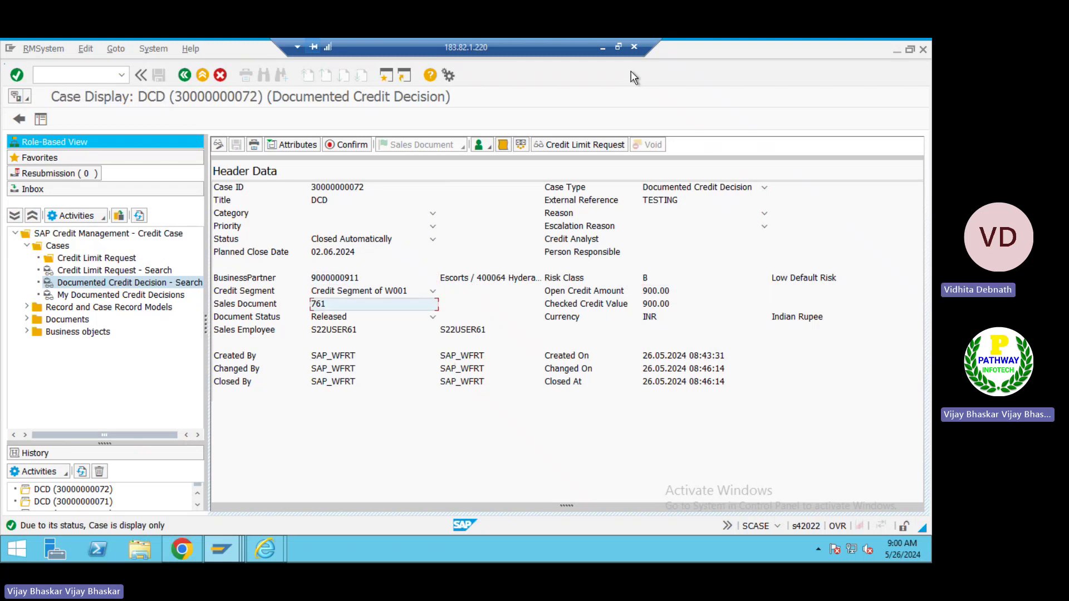
# Restore the remote desktop window and capture a screenshot area covering the case display from its title down past the header data
pyautogui.click(616, 47)
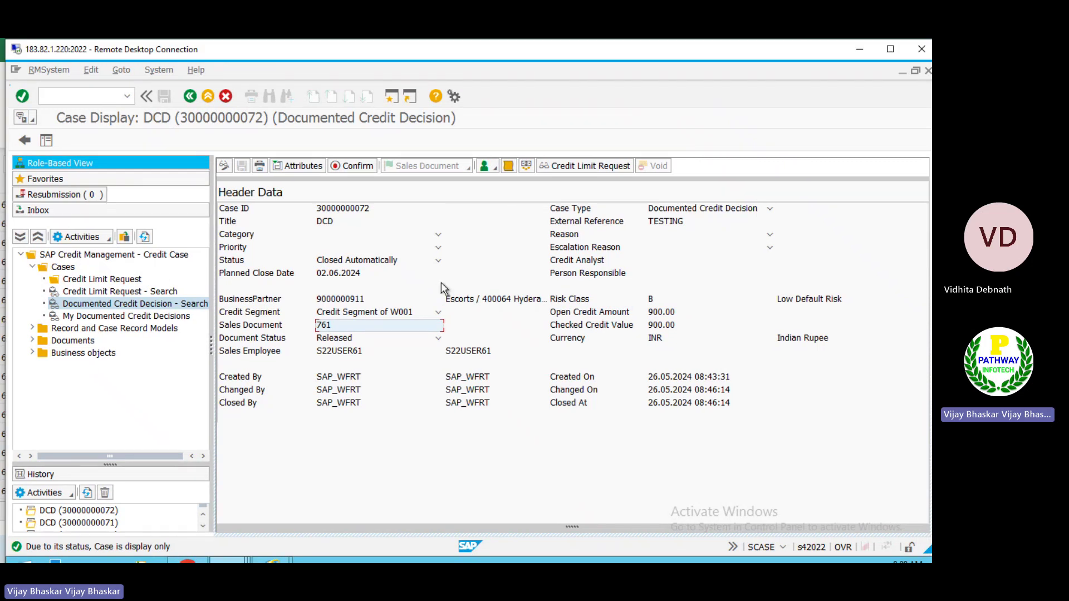
pyautogui.press('super+shift+s')
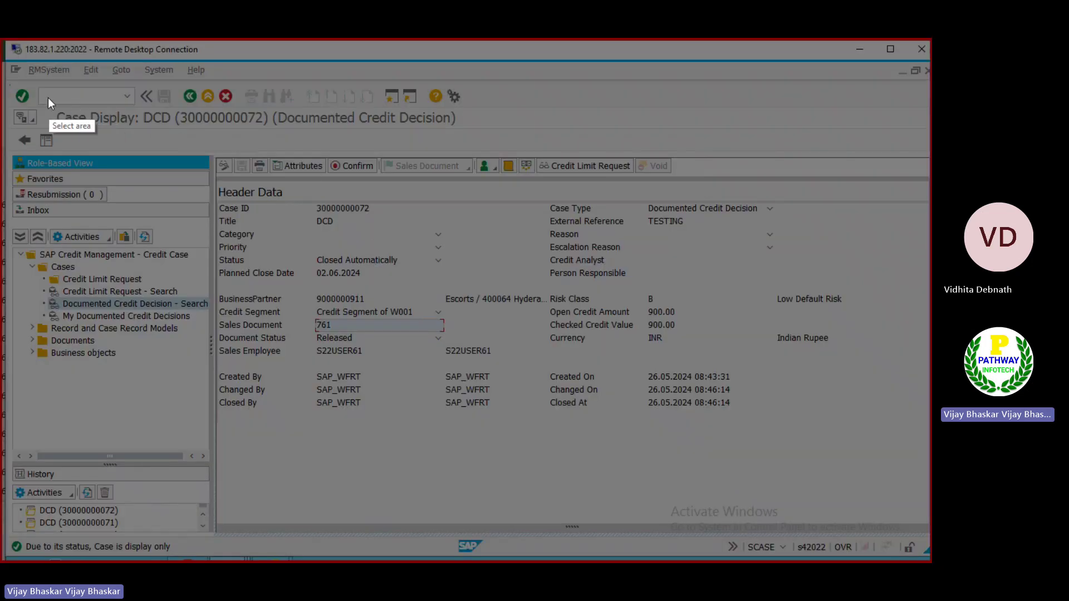
pyautogui.moveTo(45, 98)
pyautogui.mouseDown()
pyautogui.moveTo(414, 291)
pyautogui.moveTo(832, 443)
pyautogui.moveTo(861, 442)
pyautogui.mouseUp()
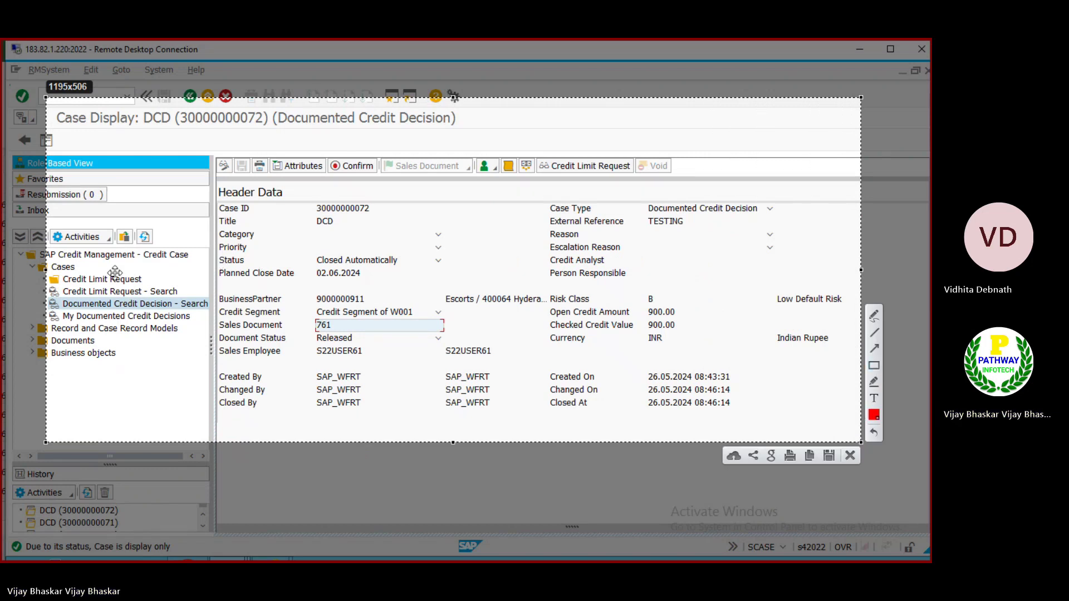
pyautogui.moveTo(43, 268); pyautogui.dragTo(7, 267)
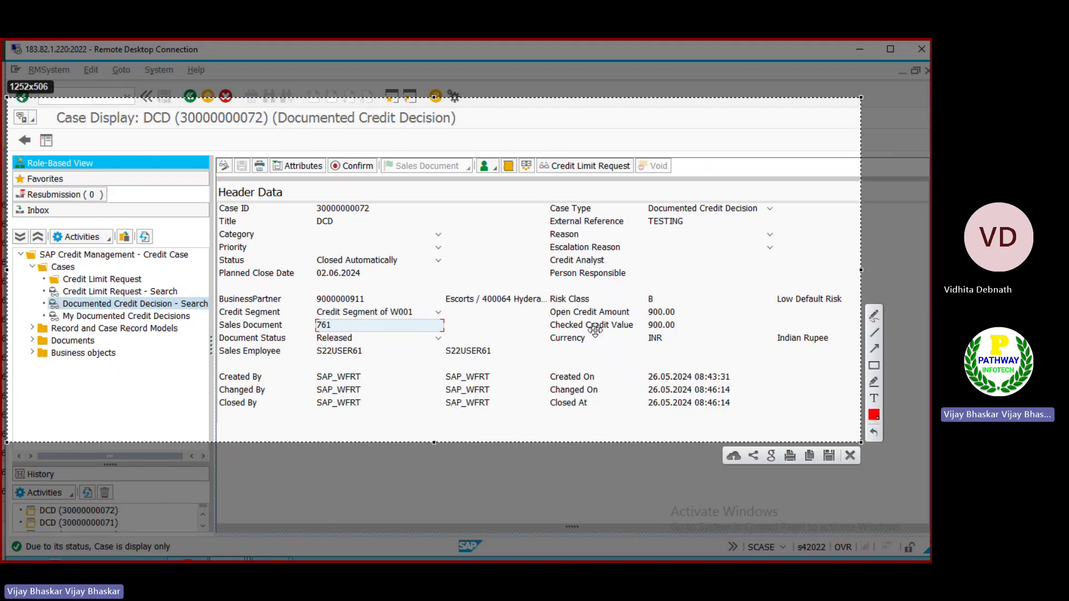
# Outline the Document Status and Status fields with red rectangles and copy the screenshot
pyautogui.click(874, 367)
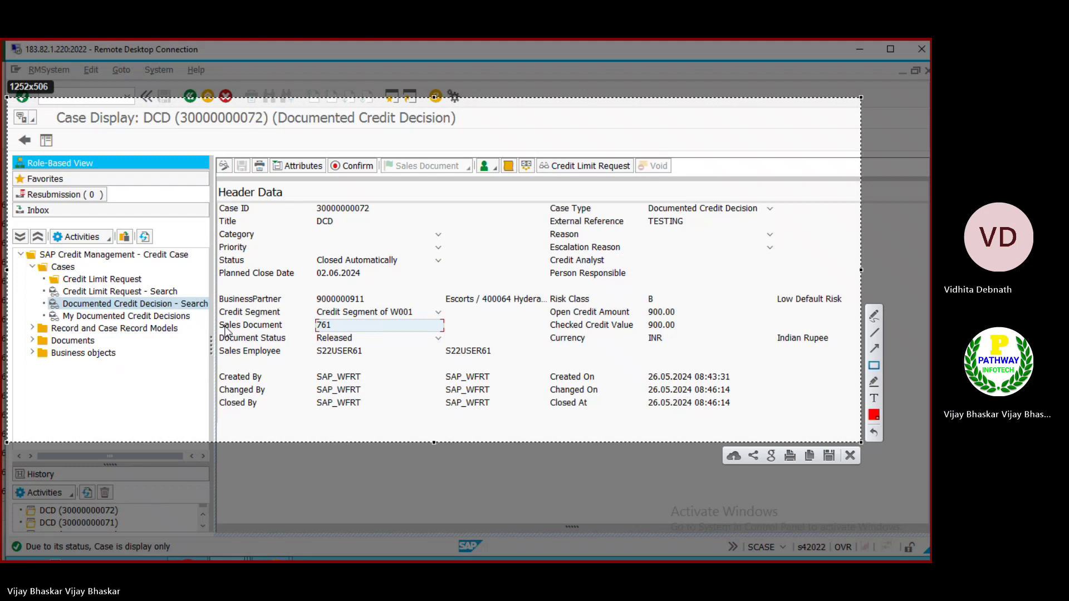
pyautogui.moveTo(214, 330); pyautogui.dragTo(355, 349)
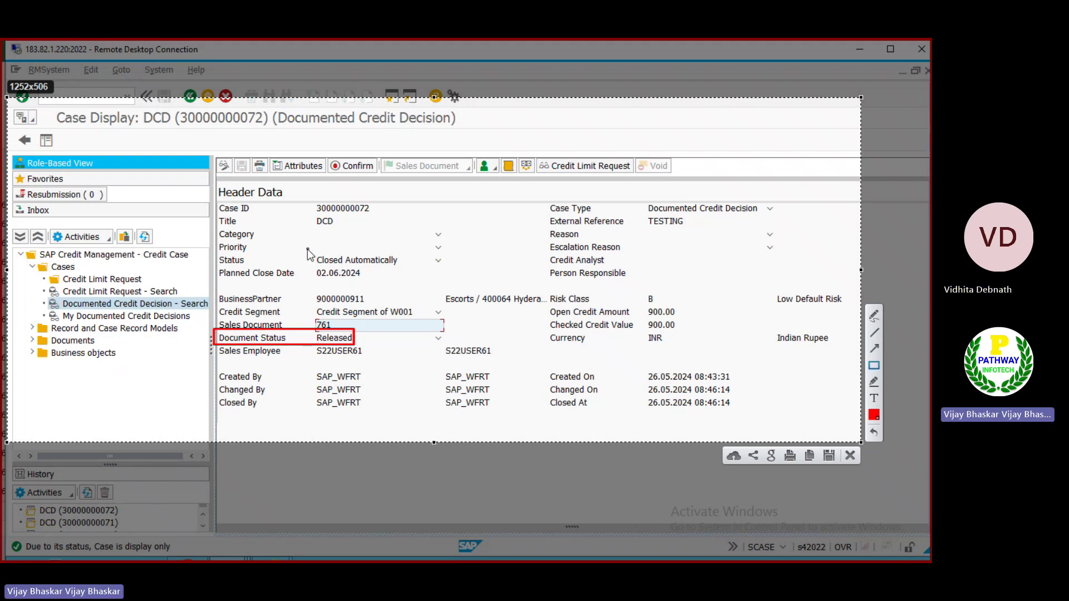
pyautogui.moveTo(216, 253)
pyautogui.mouseDown()
pyautogui.moveTo(409, 263)
pyautogui.moveTo(410, 274)
pyautogui.mouseUp()
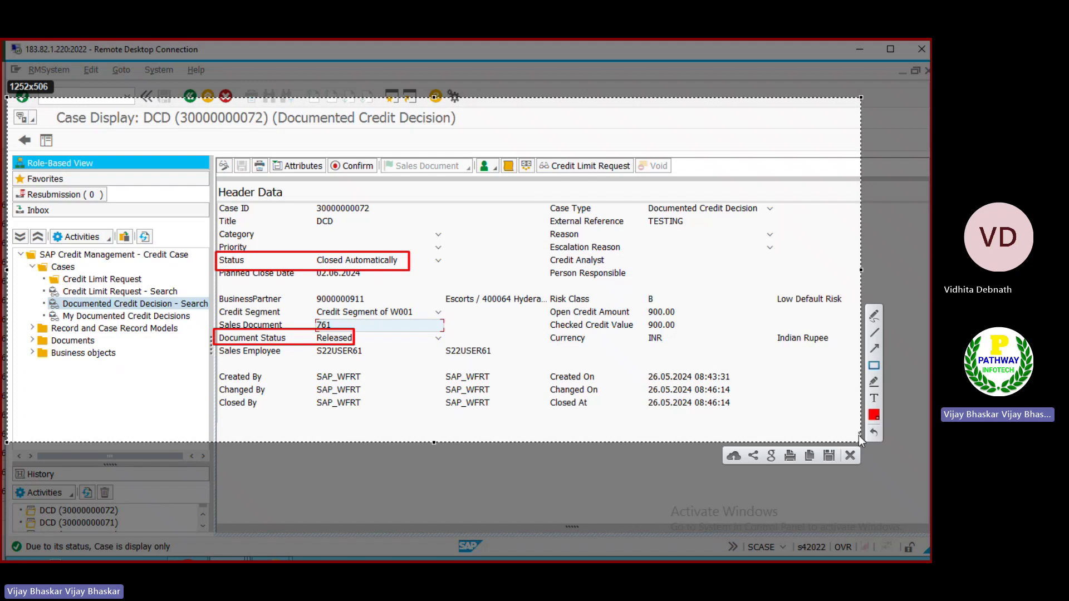
pyautogui.click(810, 455)
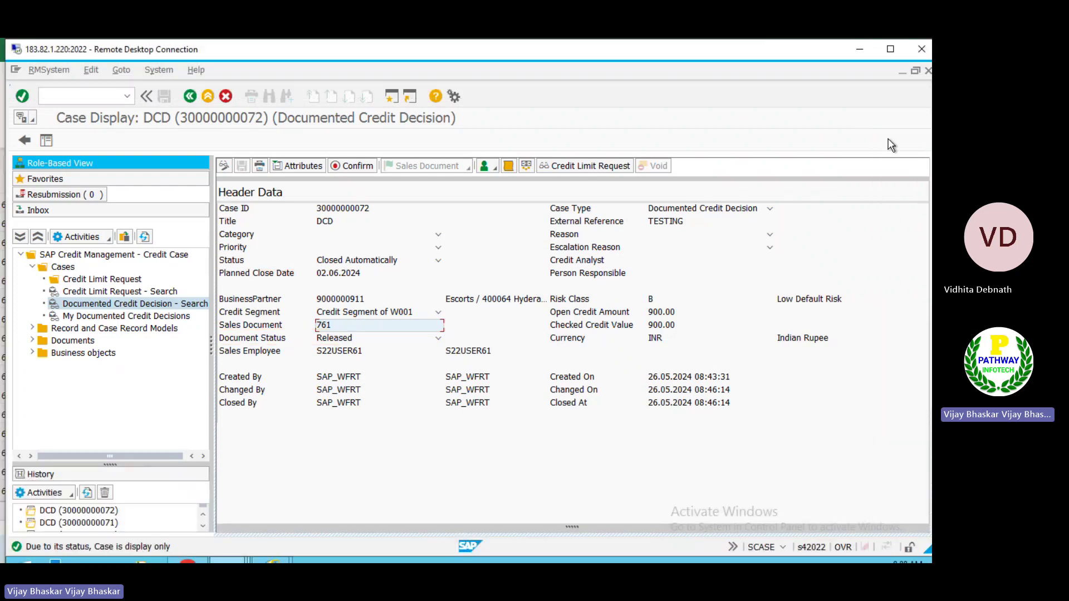
# Paste the annotated case display screenshot into the Credit Management sheet below the release screenshot and save the workbook
pyautogui.click(855, 54)
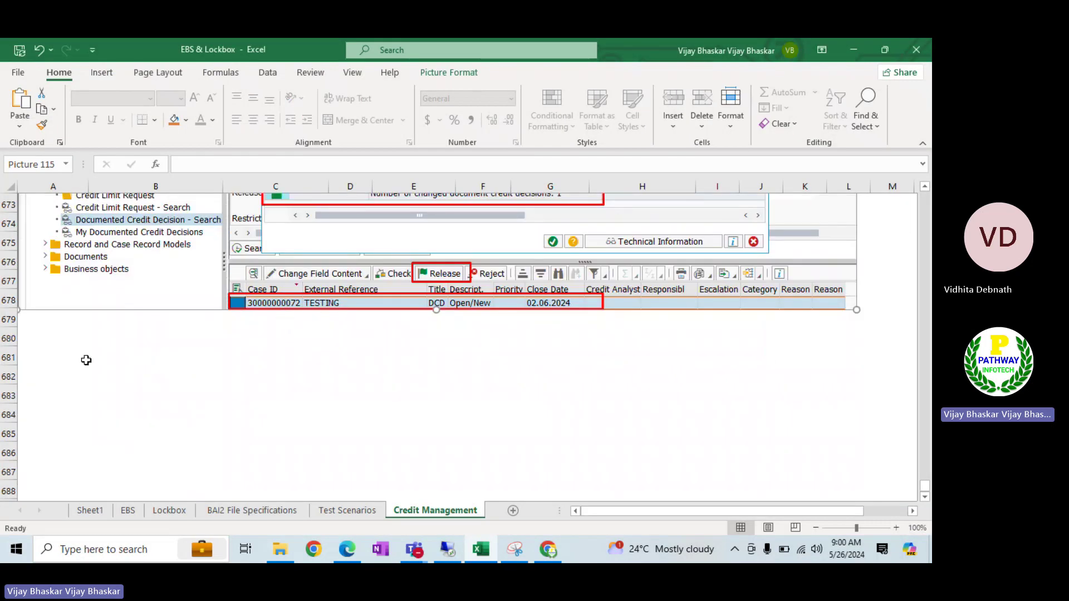
pyautogui.click(61, 353)
pyautogui.hotkey('ctrl', 'v')
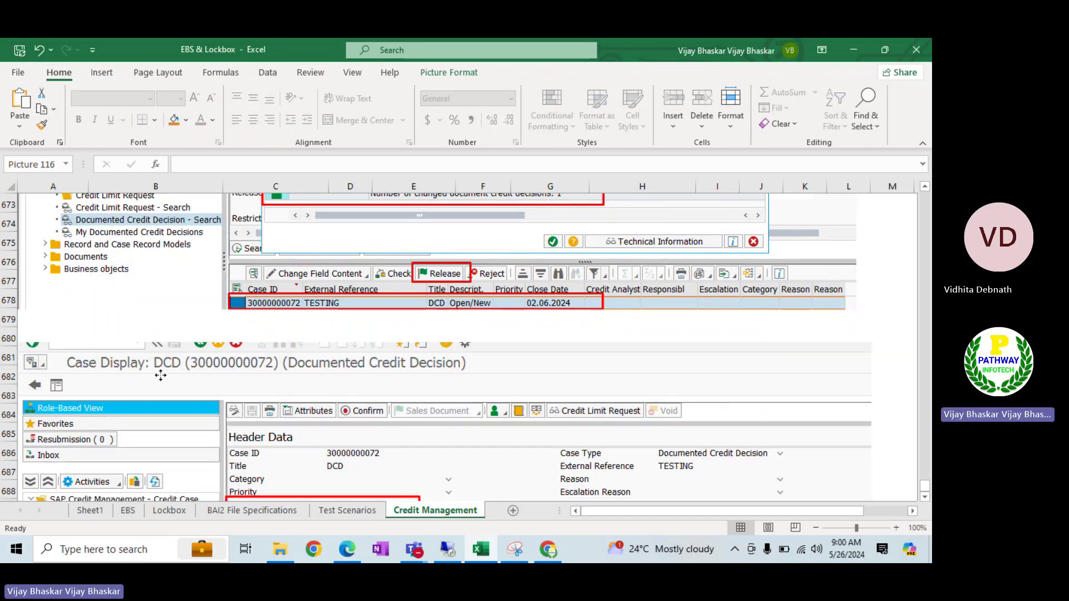
pyautogui.hotkey('ctrl', 's')
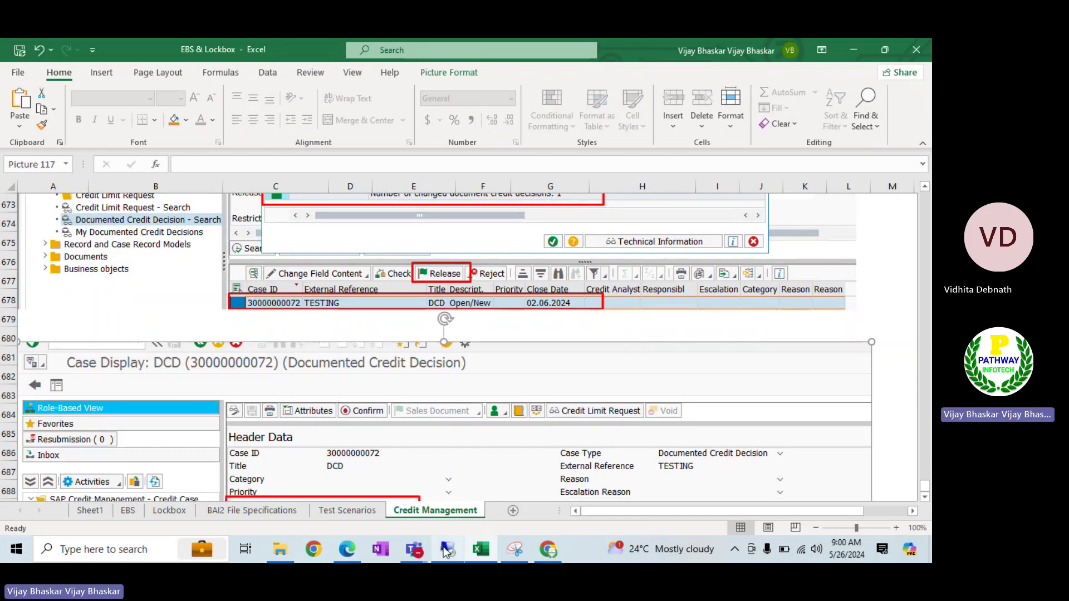
# Switch to the maximized remote desktop's SD Documents session, return to the selection screen and rerun the report for credit control area W001
pyautogui.click(447, 549)
pyautogui.click(885, 53)
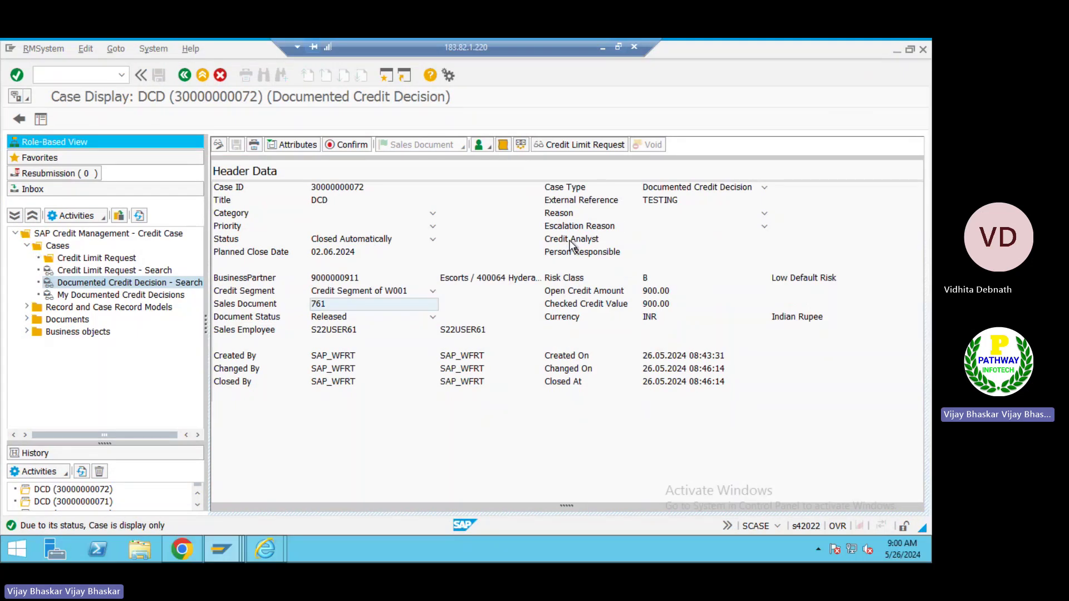
pyautogui.hotkey('alt', 'Tab')
pyautogui.hotkey('alt', 'Tab')
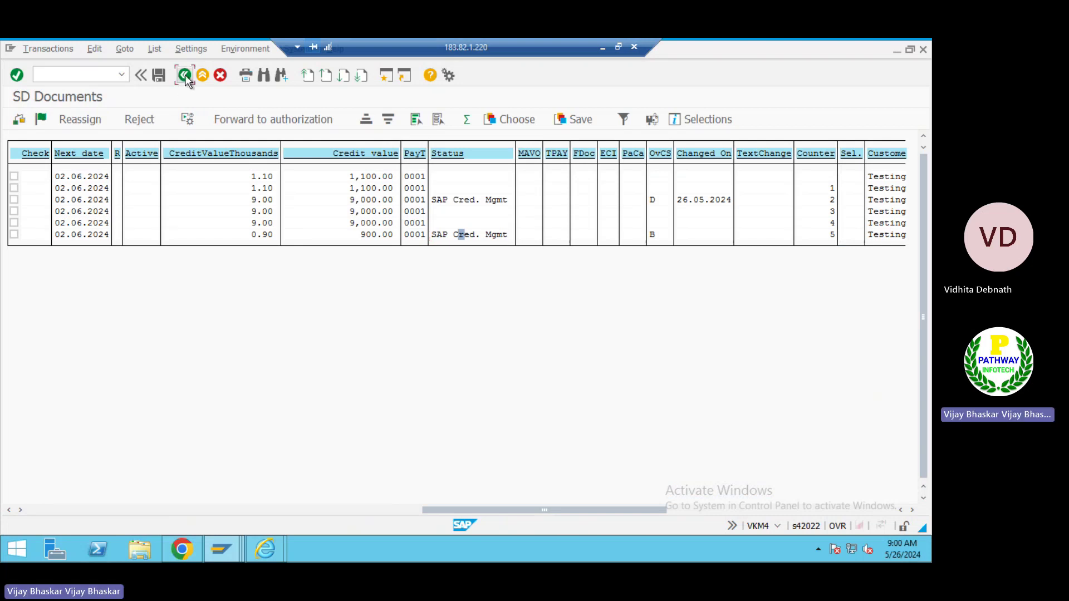
pyautogui.click(185, 74)
pyautogui.click(206, 270)
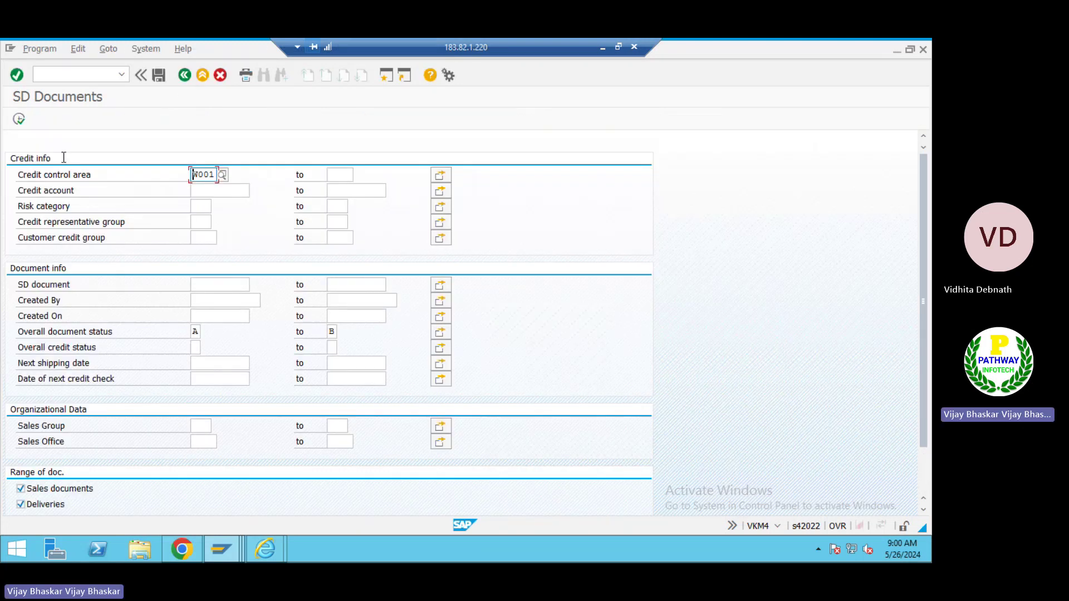
pyautogui.click(19, 119)
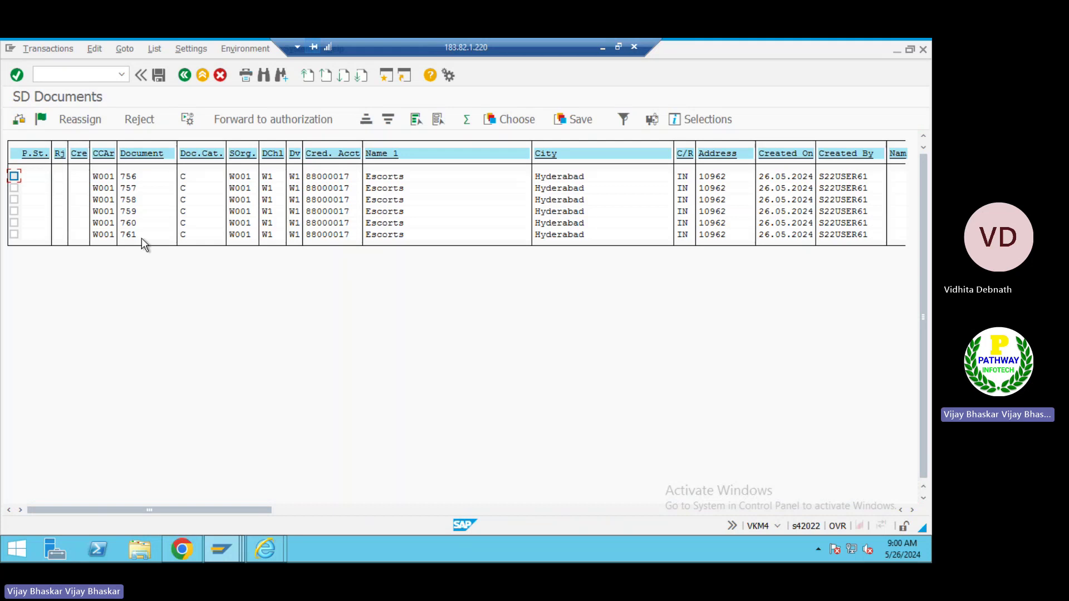
# Examine the last listed sales document's release date, credit status and change date across the report columns, then minimize the remote desktop
pyautogui.click(139, 234)
pyautogui.hscroll(3, 777, 515)
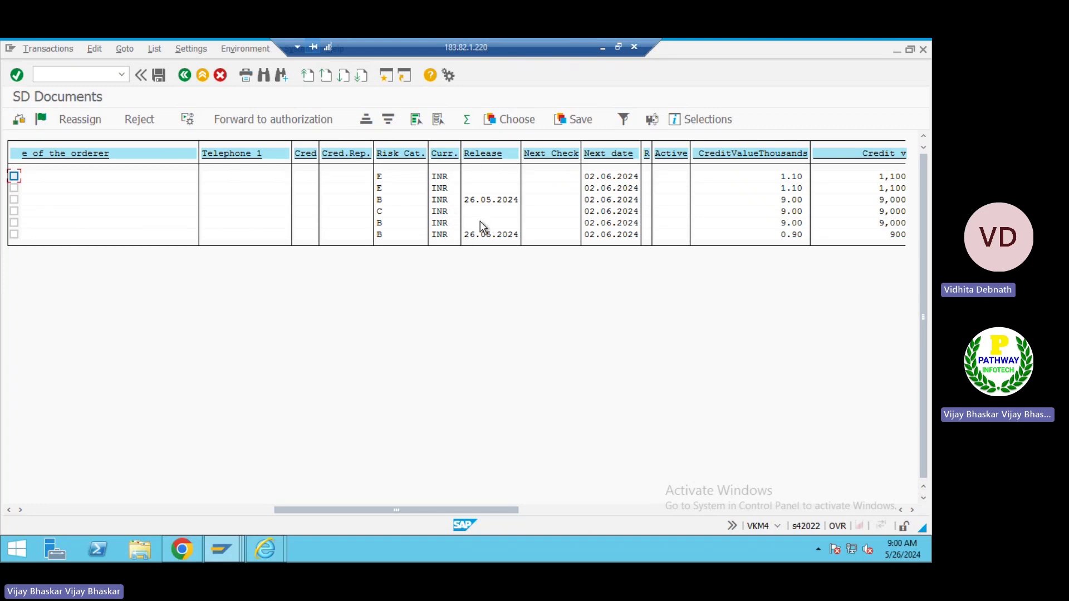
pyautogui.click(912, 510)
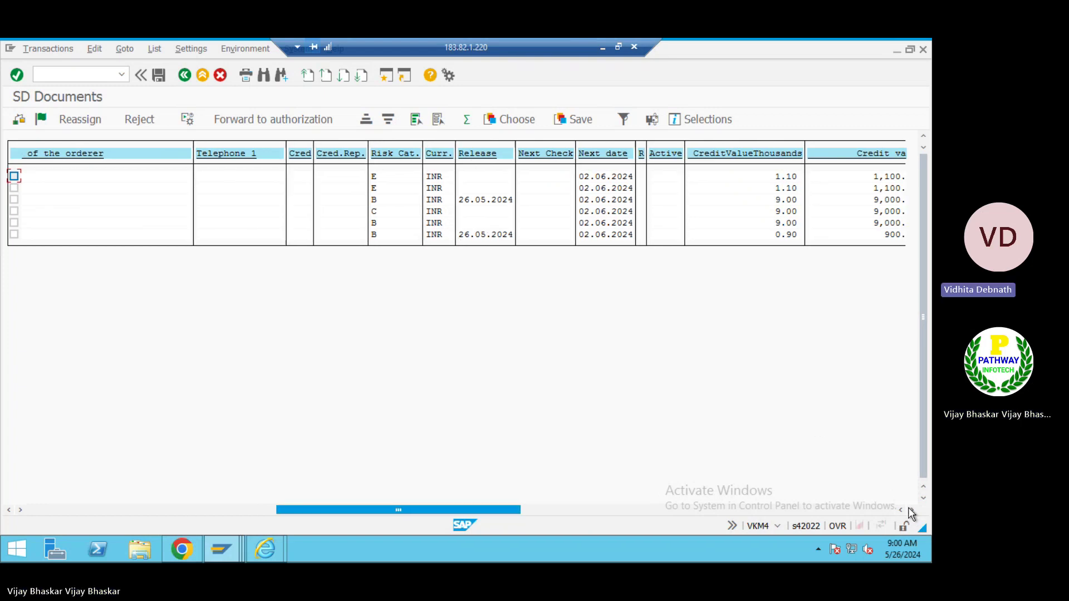
pyautogui.moveTo(909, 507); pyautogui.dragTo(910, 508)
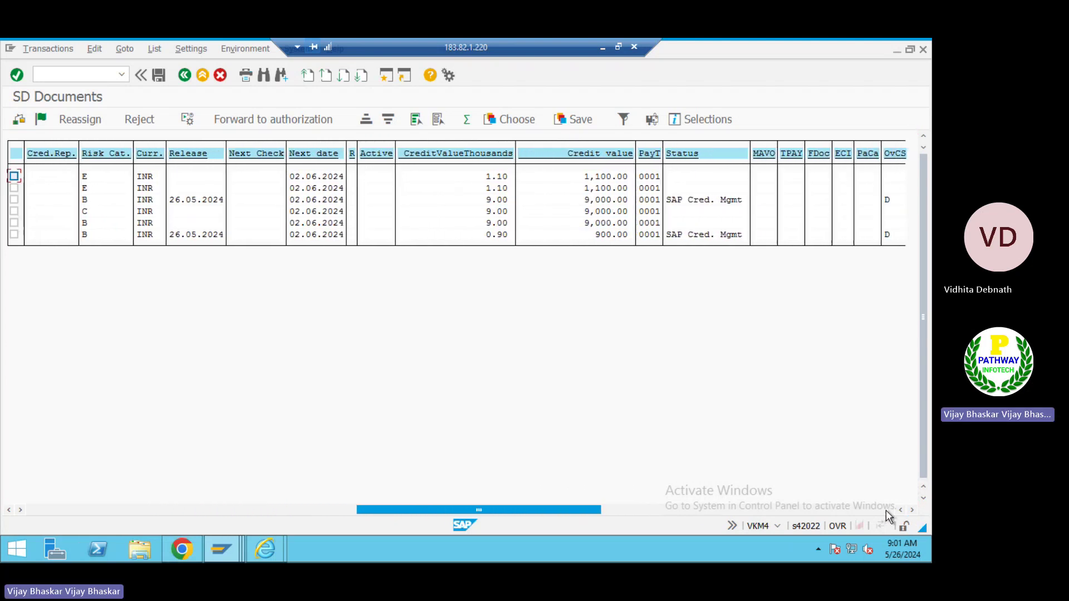
pyautogui.click(886, 510)
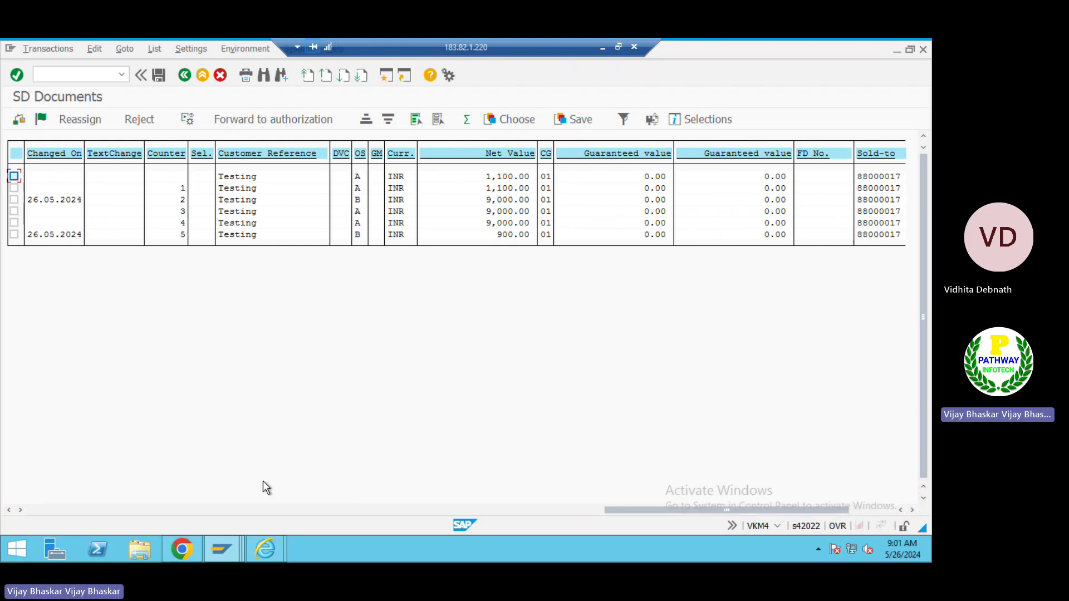
pyautogui.click(44, 509)
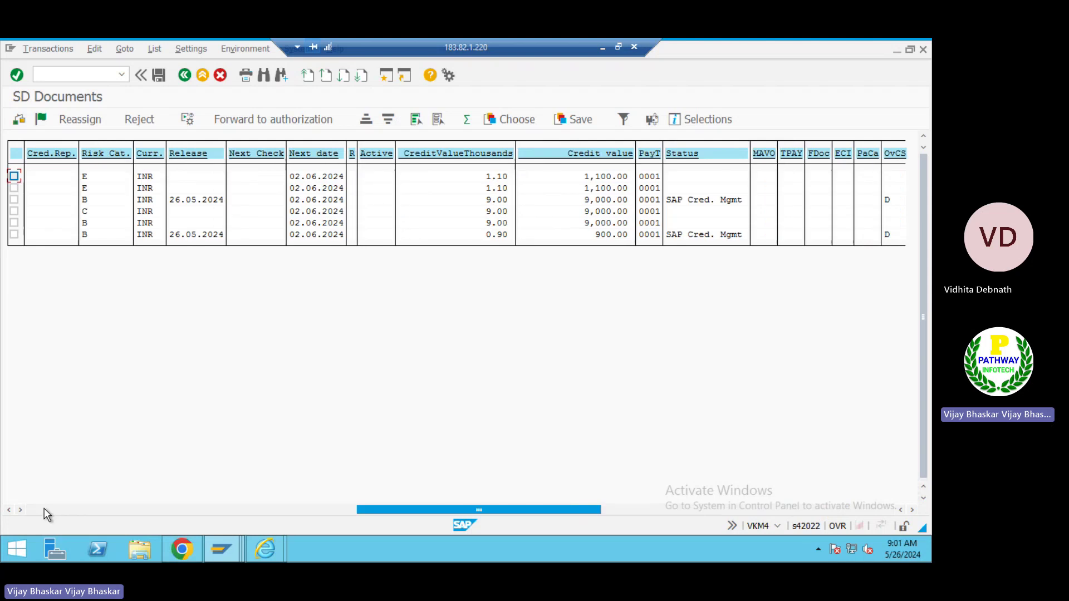
pyautogui.click(42, 507)
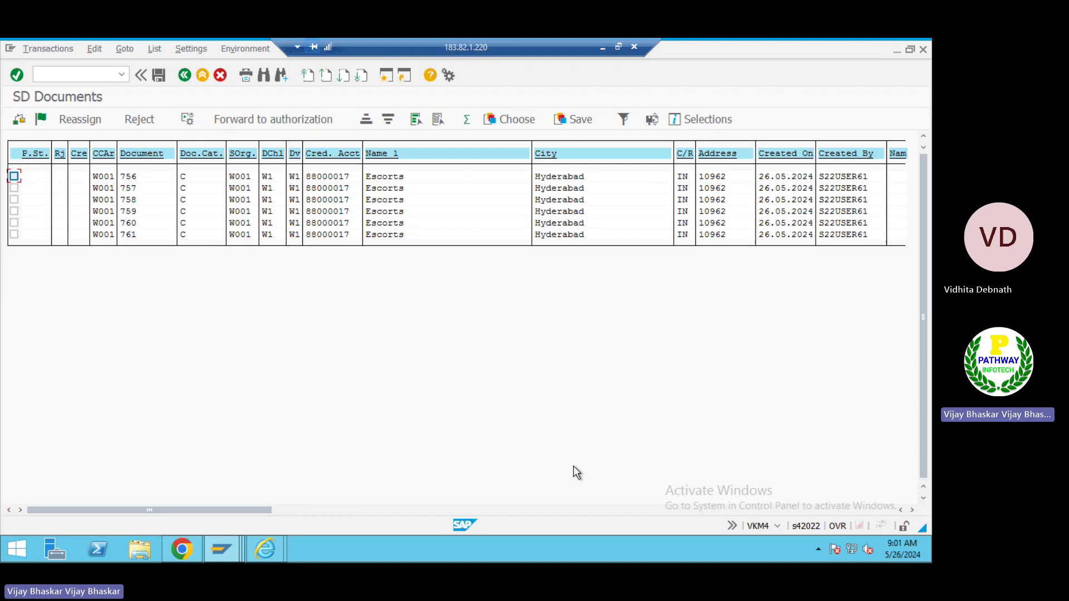
pyautogui.click(601, 48)
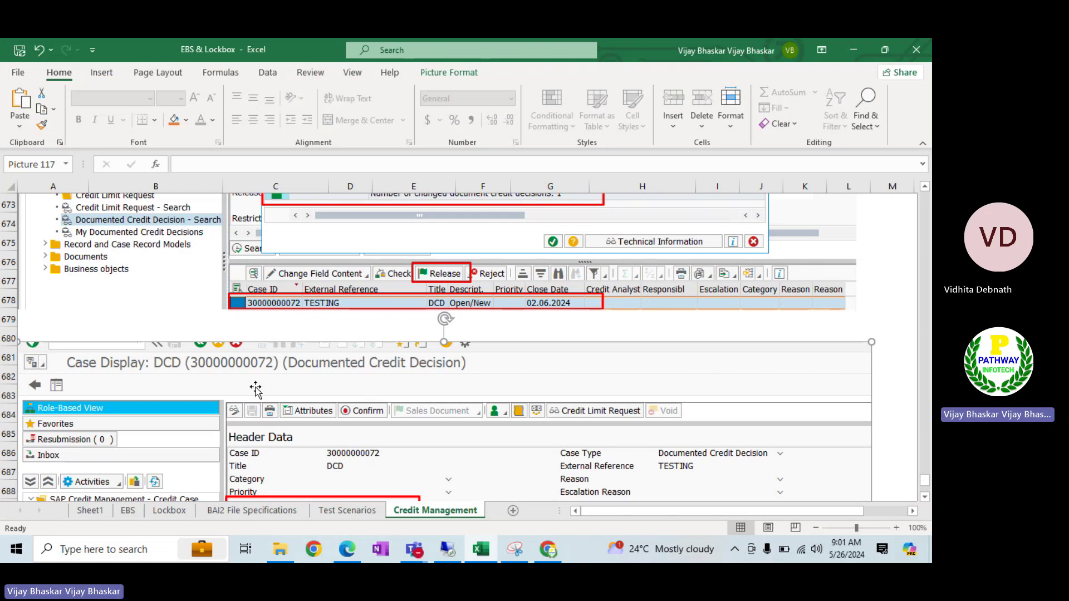
# Review the pasted case display screenshot in the Credit Management sheet through its end and select cell A701 below it
pyautogui.scroll(-4, 217, 396)
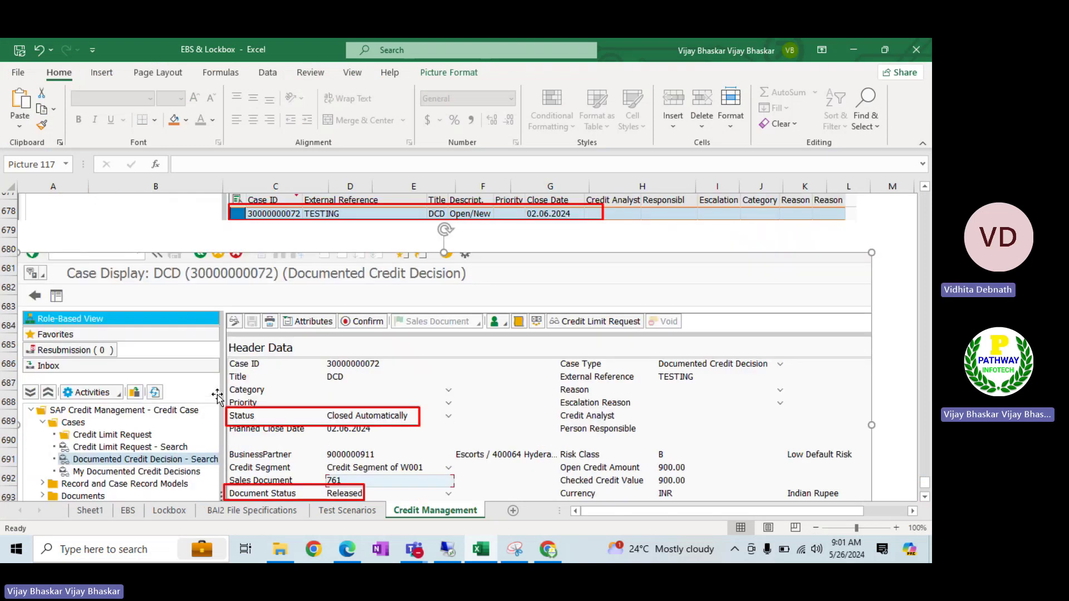
pyautogui.scroll(-2, 217, 396)
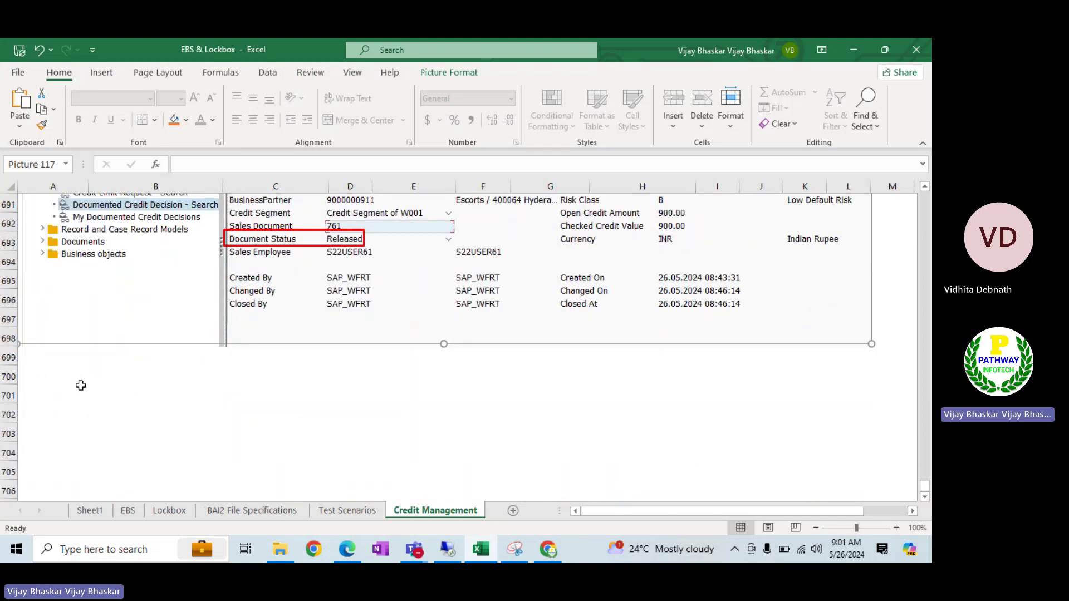
pyautogui.click(81, 390)
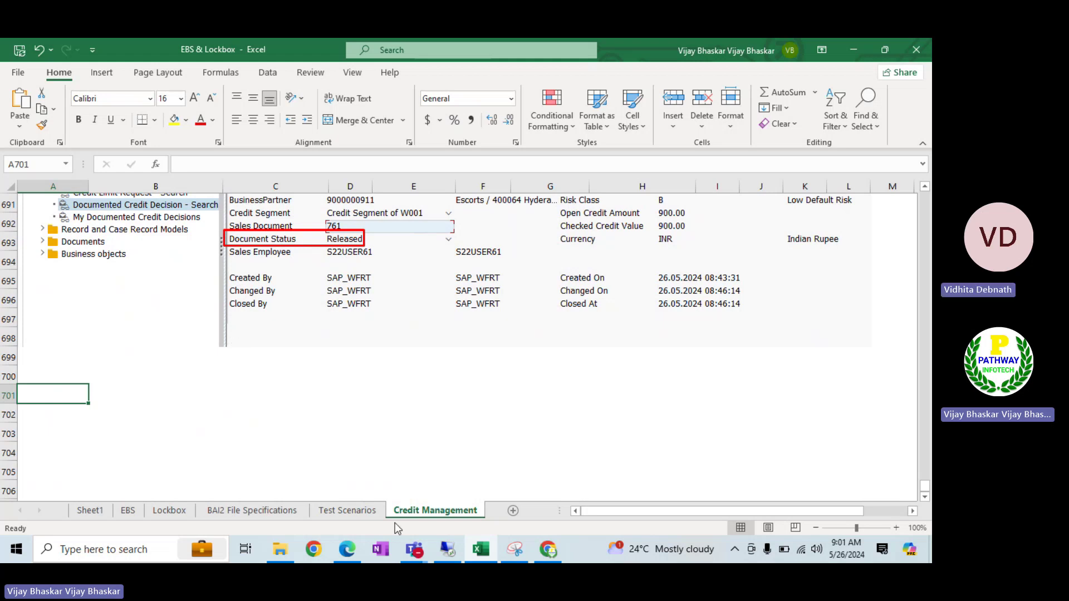
# Switch to the Microsoft Teams meeting, dismiss the recording and transcription notice, and open the Record and transcribe options
pyautogui.moveTo(420, 555)
pyautogui.click(411, 493)
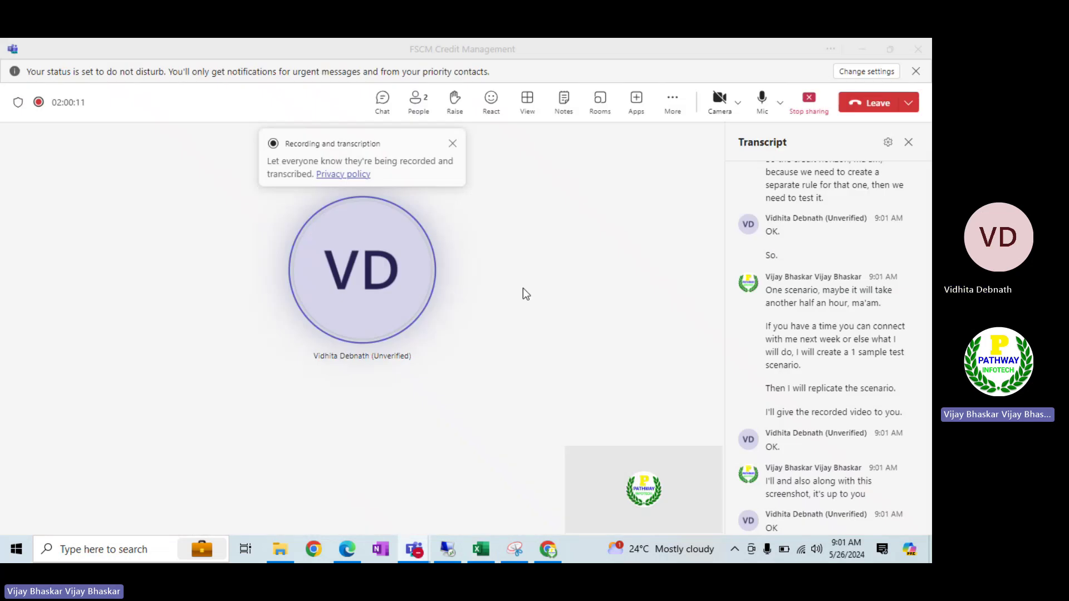
pyautogui.click(452, 143)
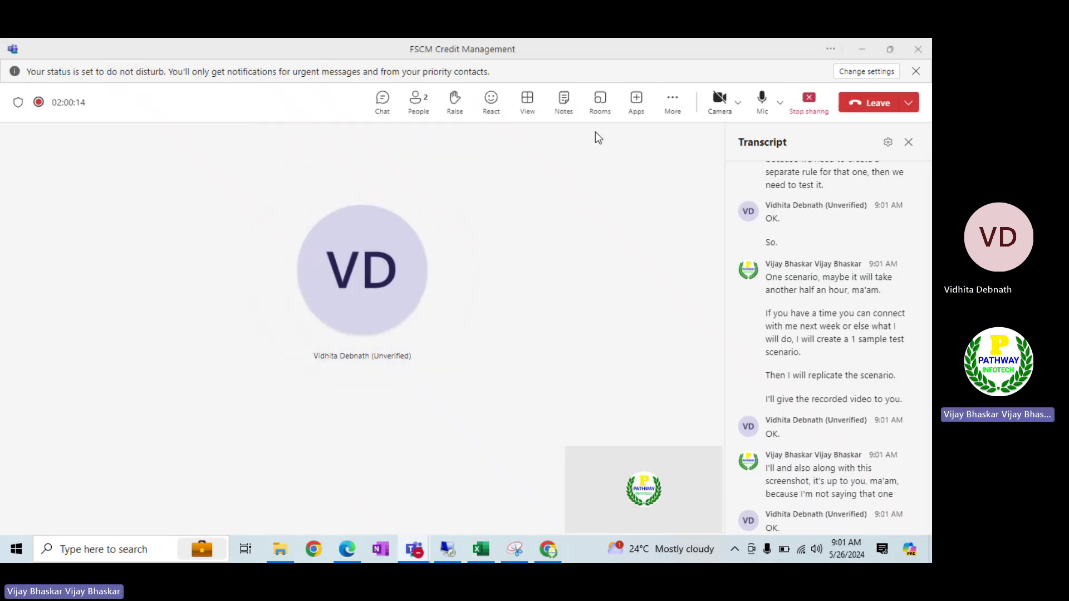
pyautogui.click(671, 109)
pyautogui.moveTo(692, 138)
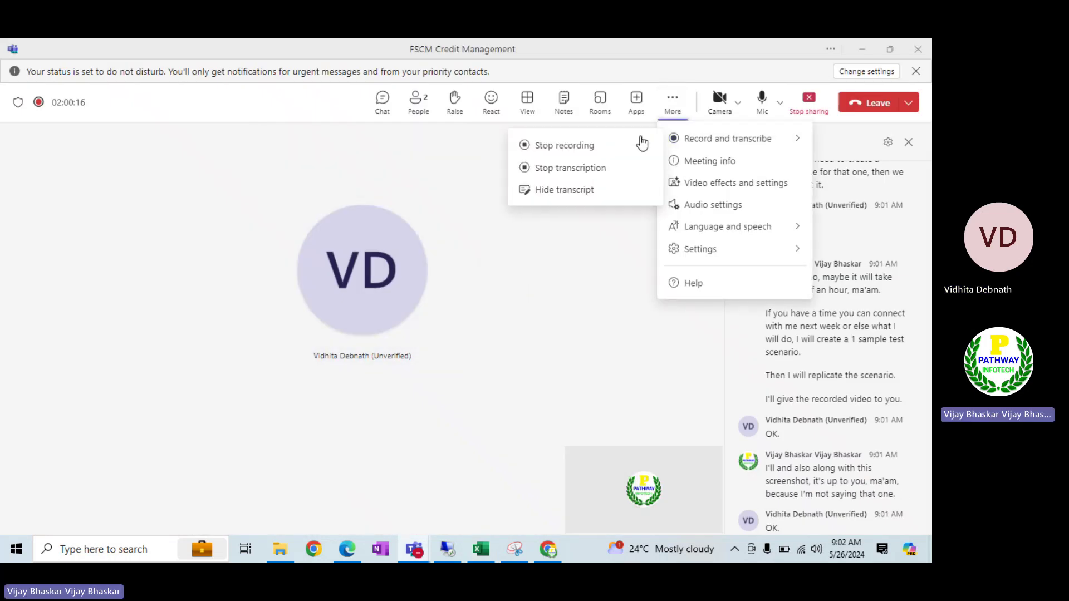